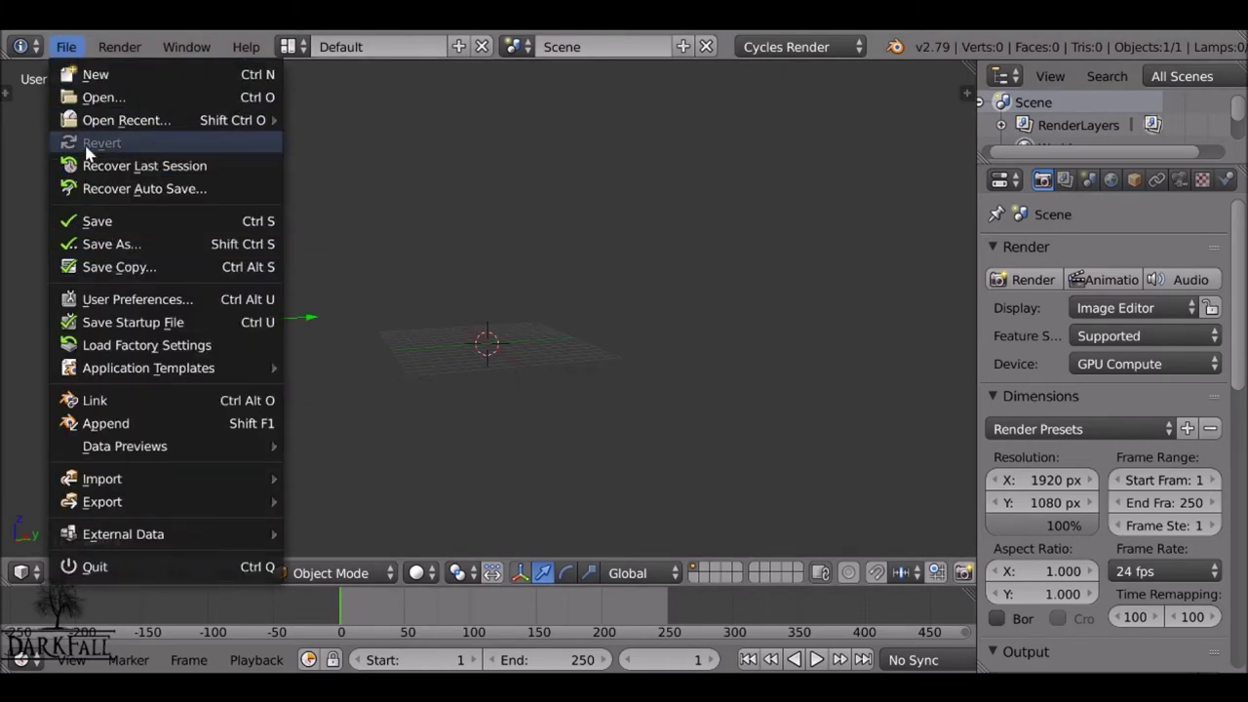
Step: Open the recent file PBR.blend and move the Diffuse BSDF node closer to the Material Output node
mouse_move(135, 121)
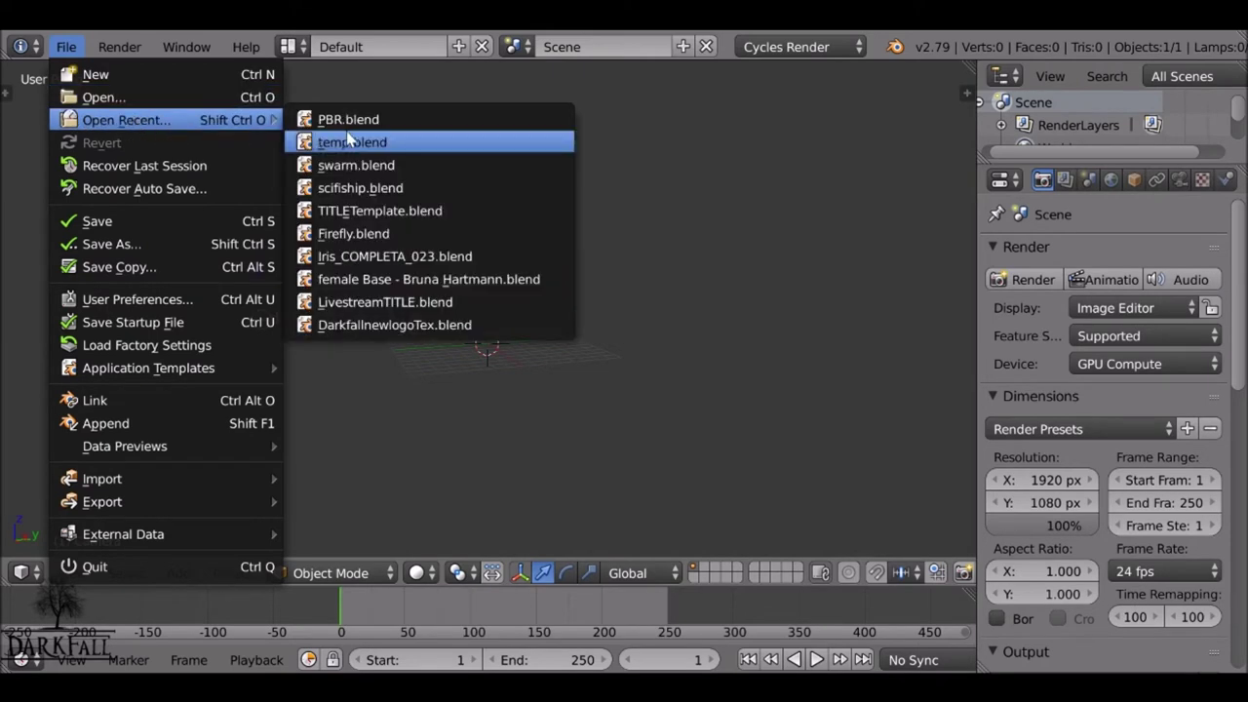
left_click(361, 120)
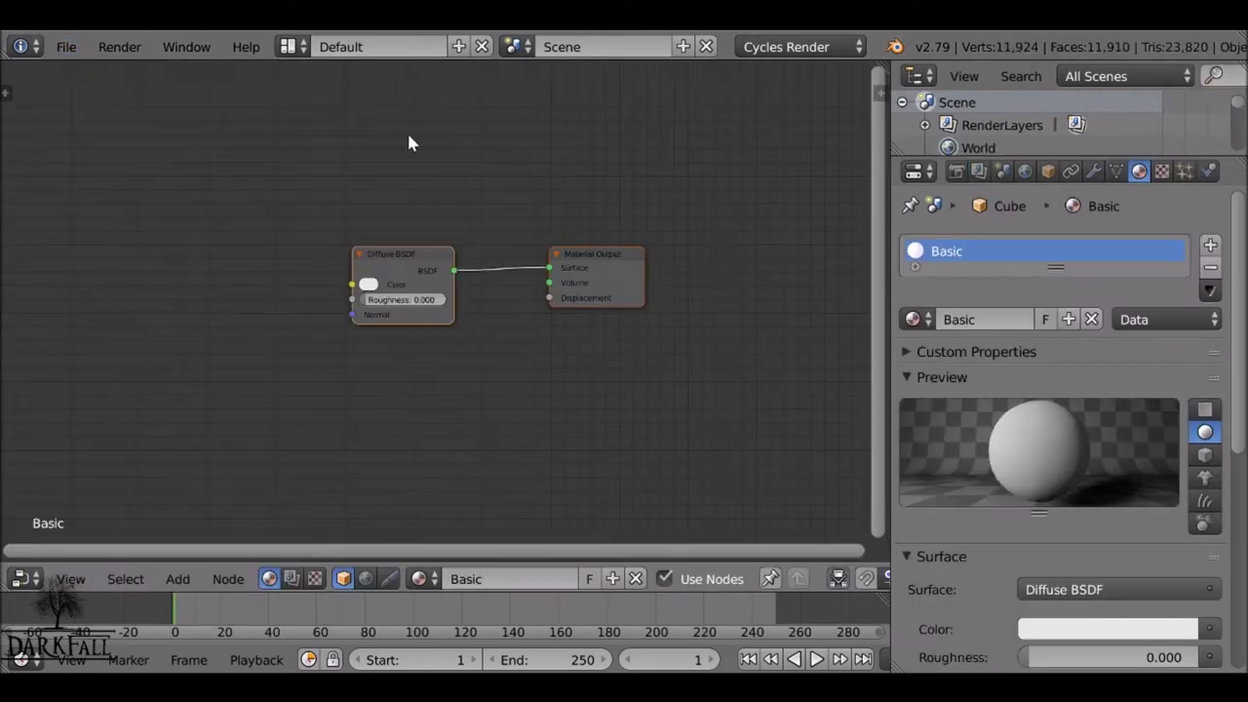
left_click_drag(373, 253, 394, 227)
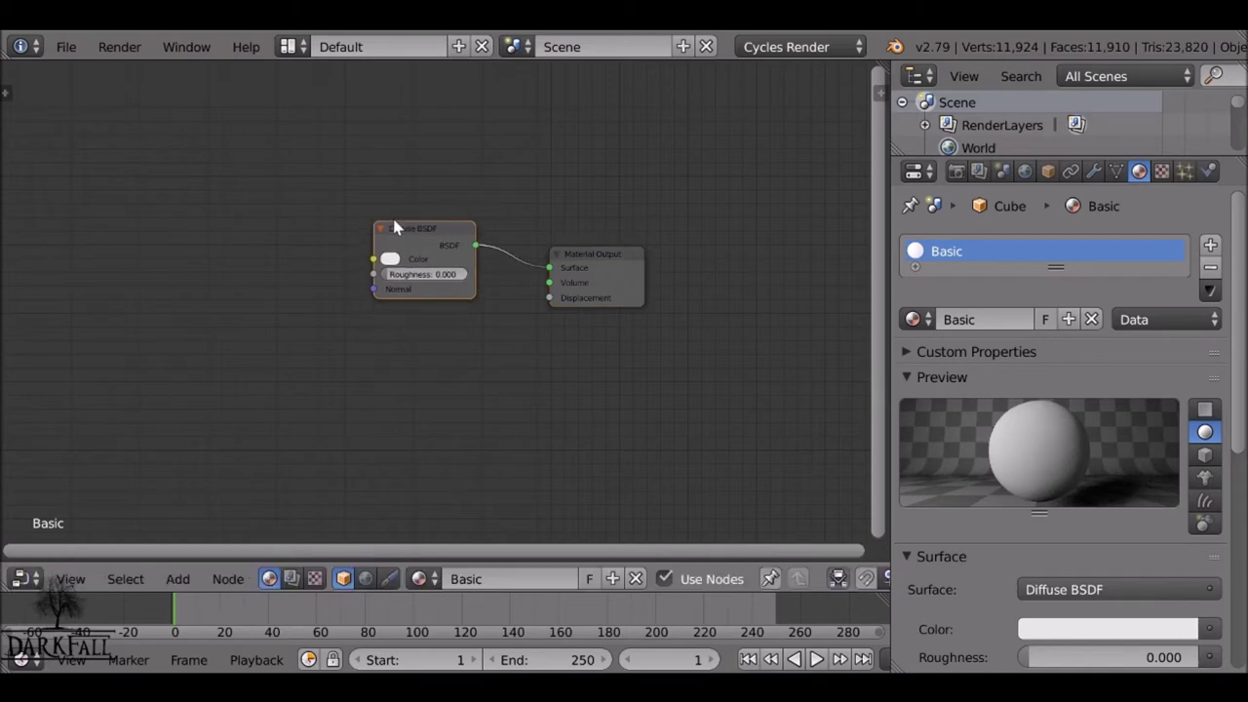
left_click(64, 48)
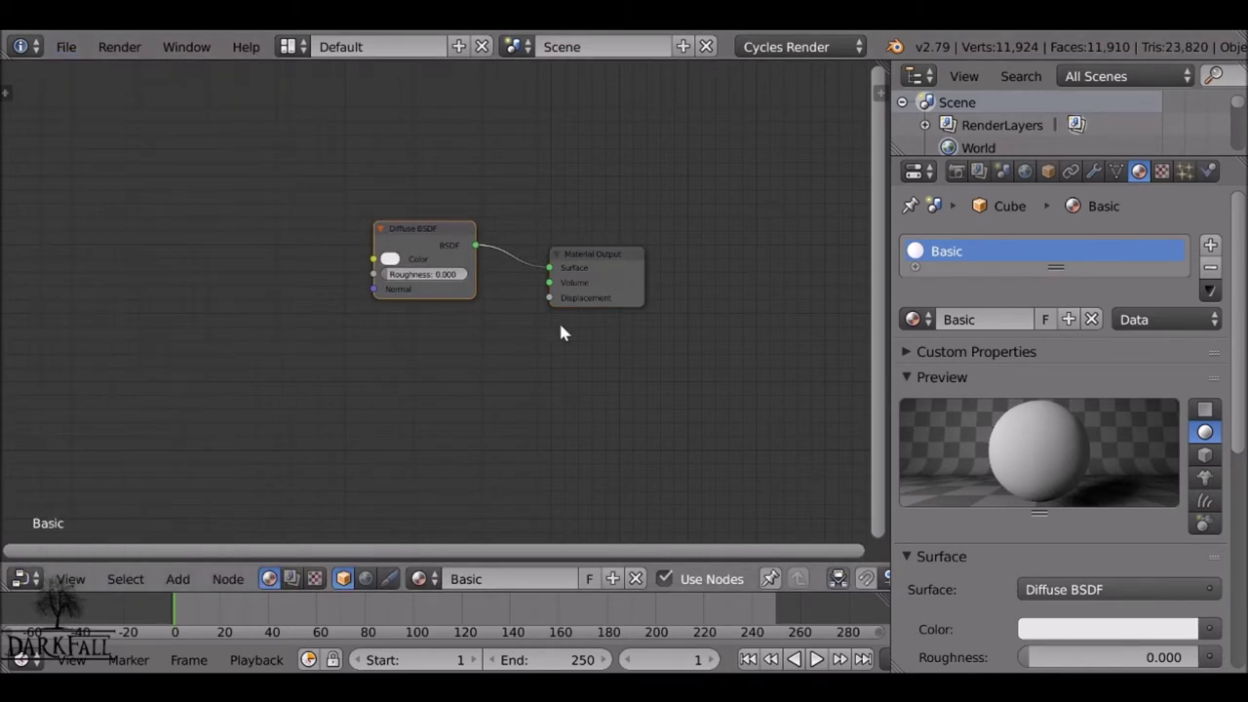
left_click_drag(425, 229, 434, 230)
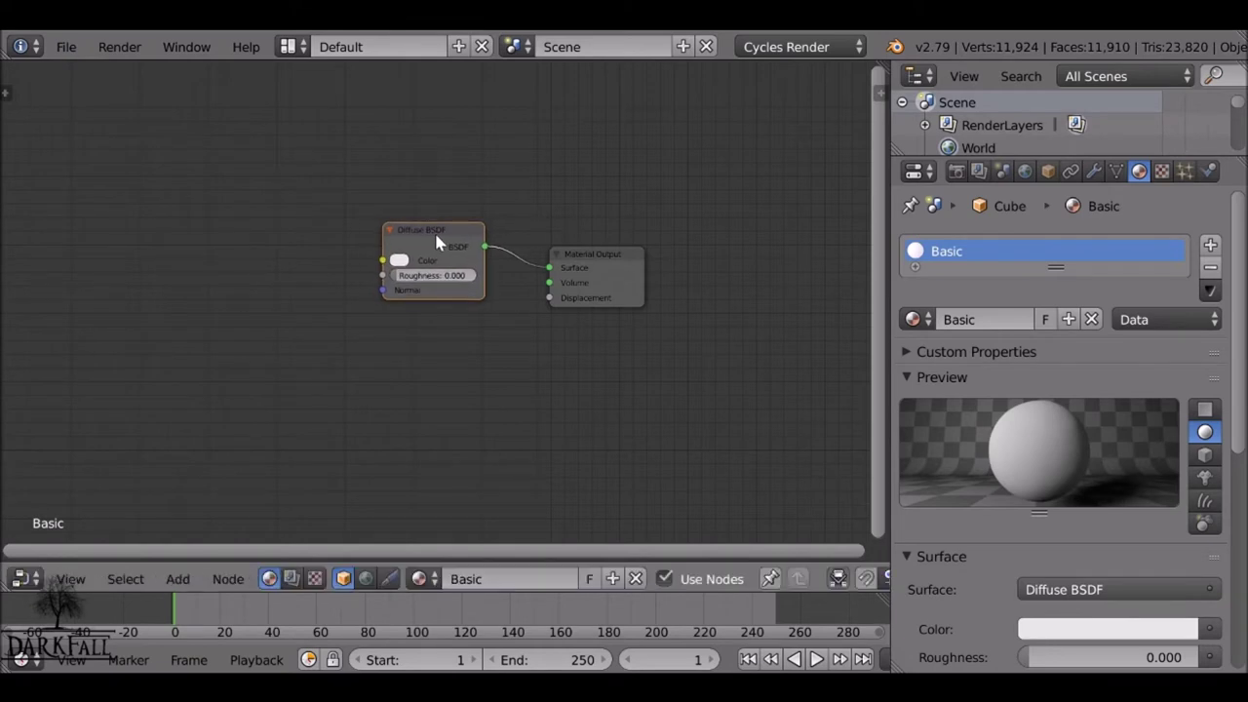
Step: Add the DiamondShader group node and connect its Shader output to the Surface input of Material Output
key("shift+a")
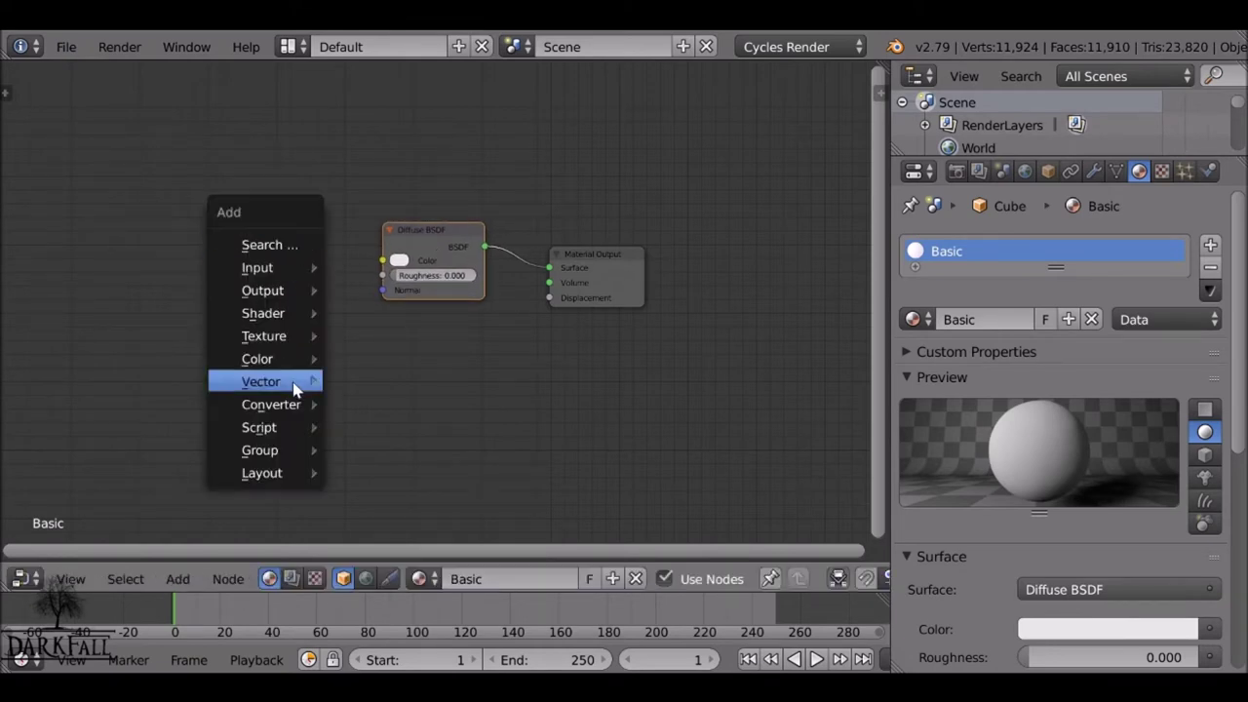
mouse_move(266, 452)
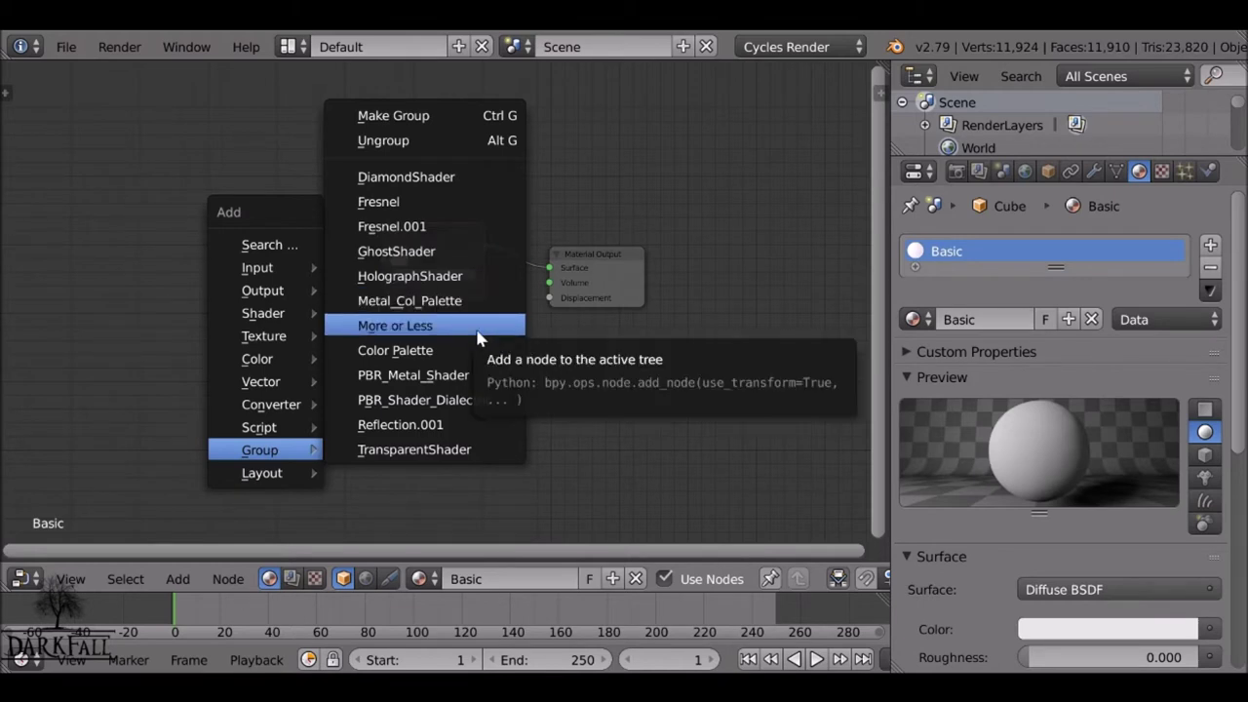
left_click(439, 176)
left_click(235, 192)
left_click_drag(321, 203, 556, 280)
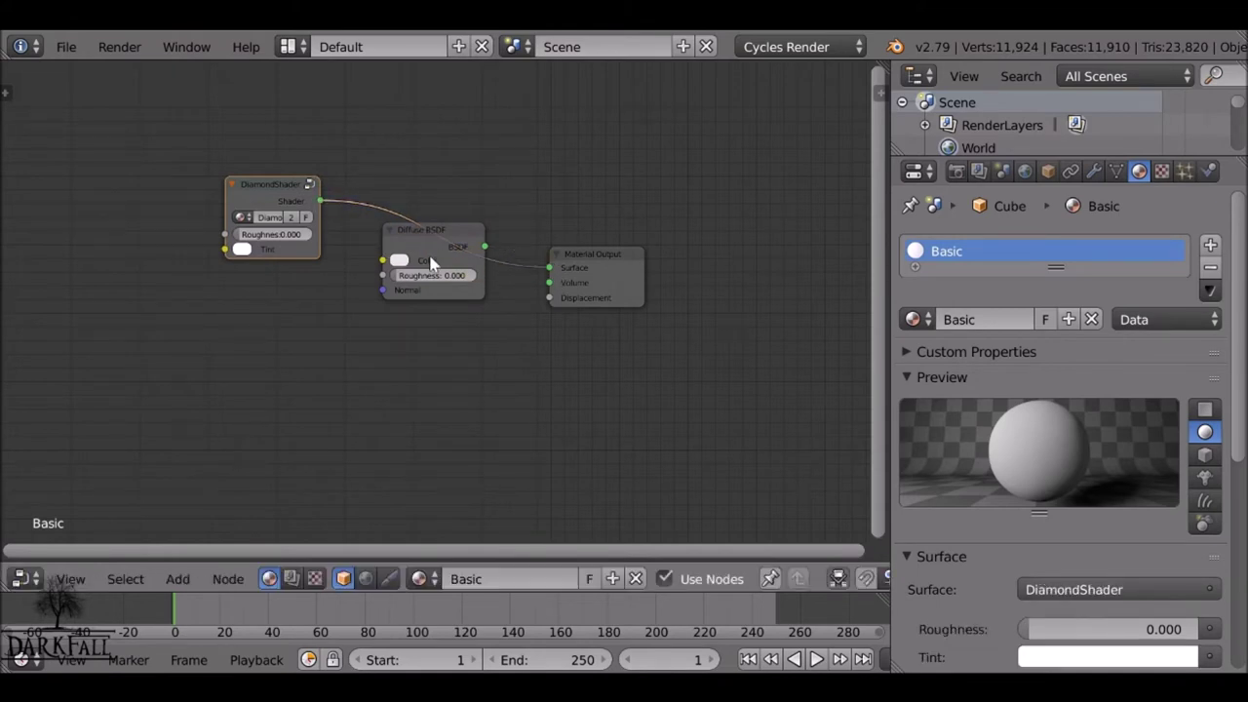
Step: Delete the Diffuse BSDF node and move the DiamondShader node closer to the Material Output
left_click_drag(433, 259, 423, 341)
key("x")
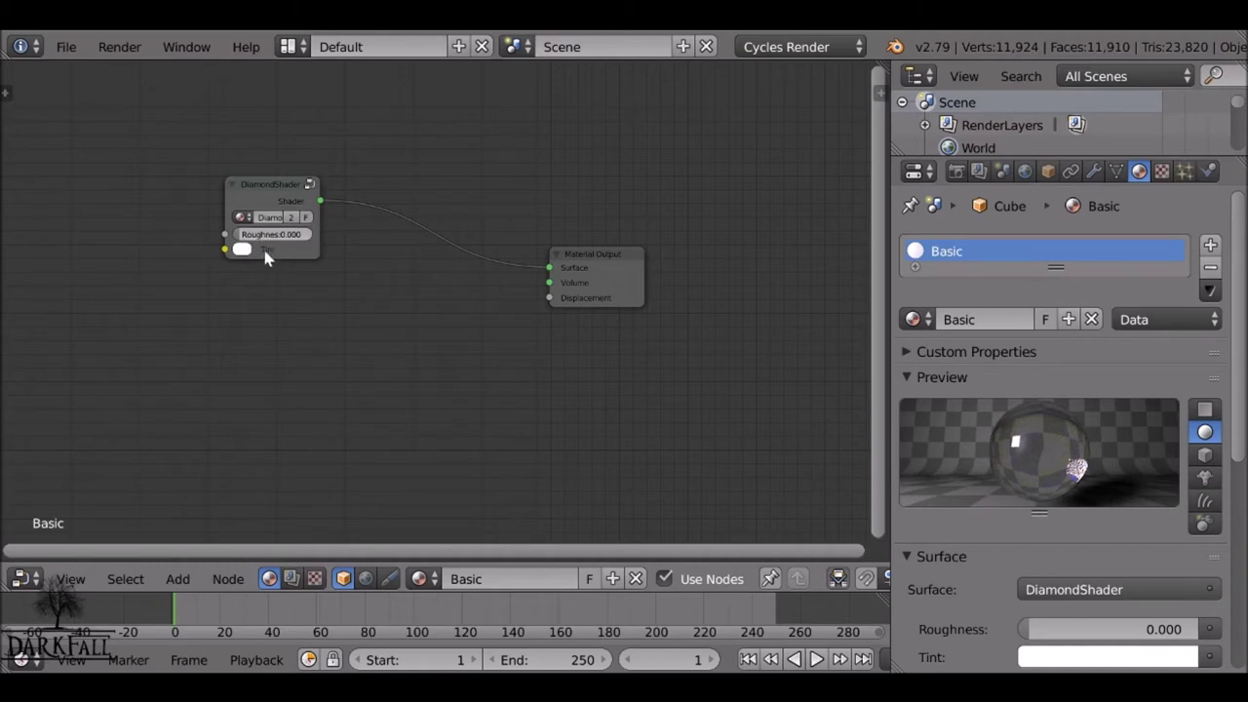
left_click_drag(247, 190, 310, 198)
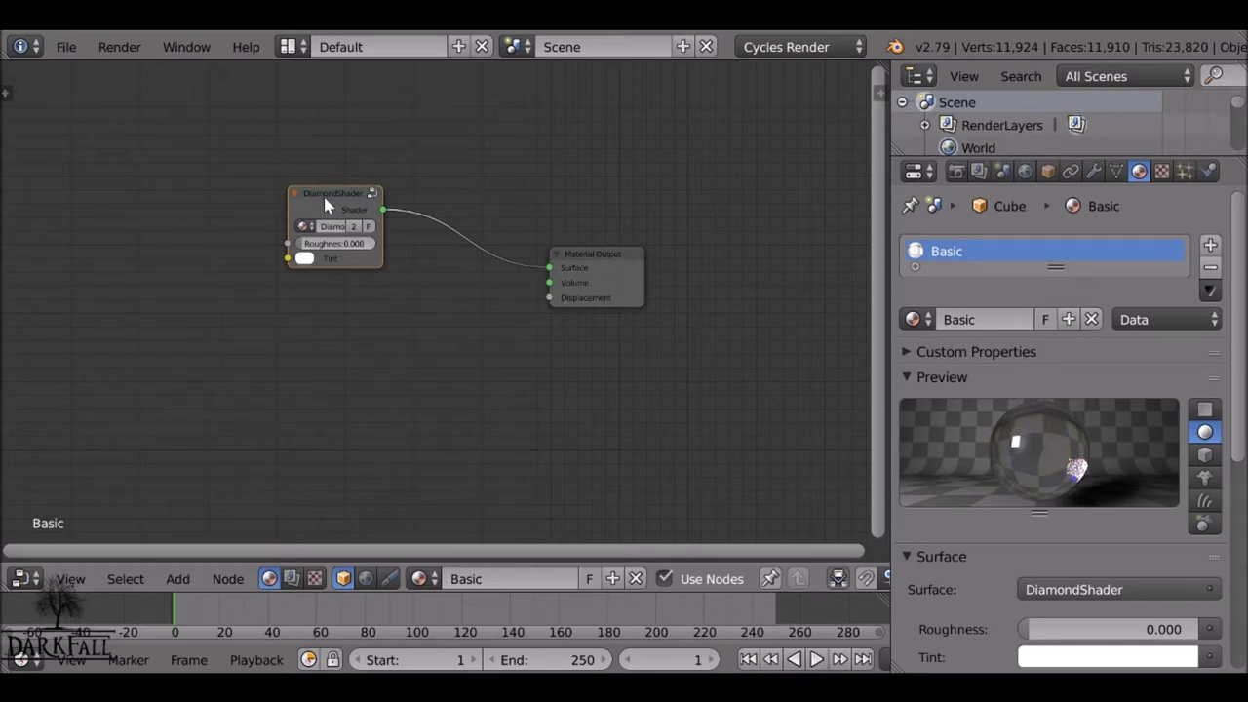
left_click(68, 48)
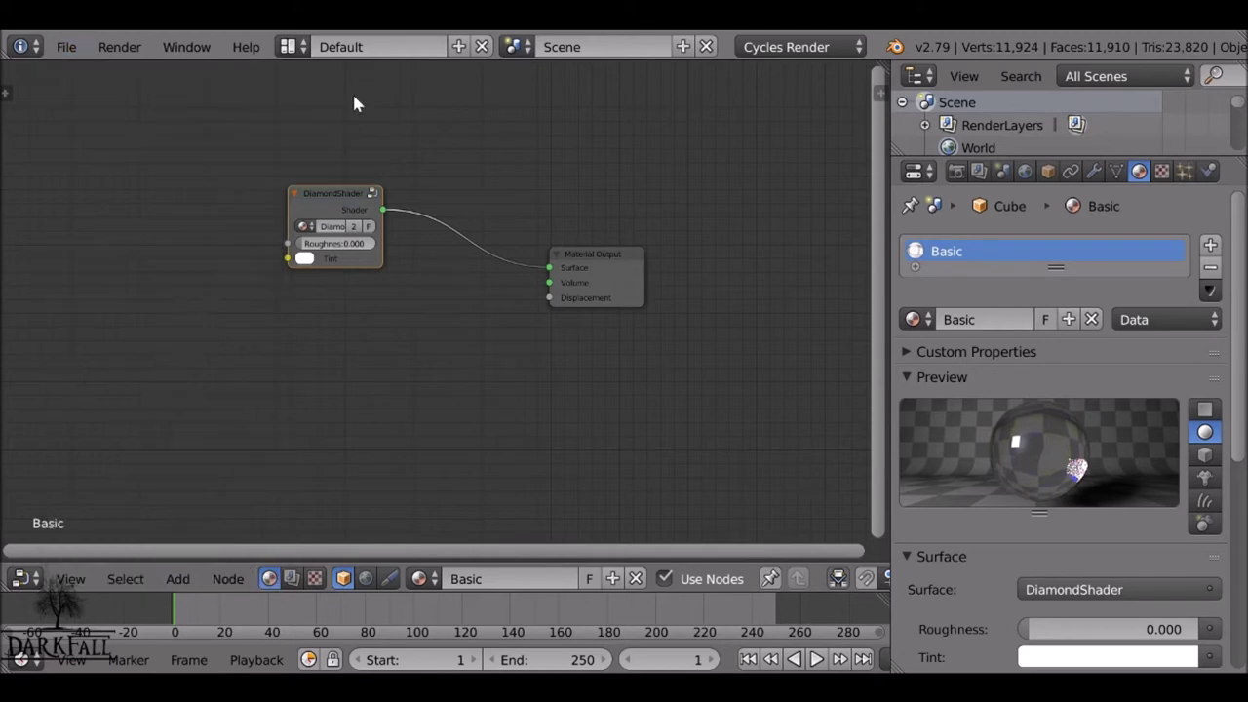
Step: Switch the node editor to compositing nodes with Use Nodes and Backdrop enabled, and move the Render Layers node closer to Composite
left_click(292, 578)
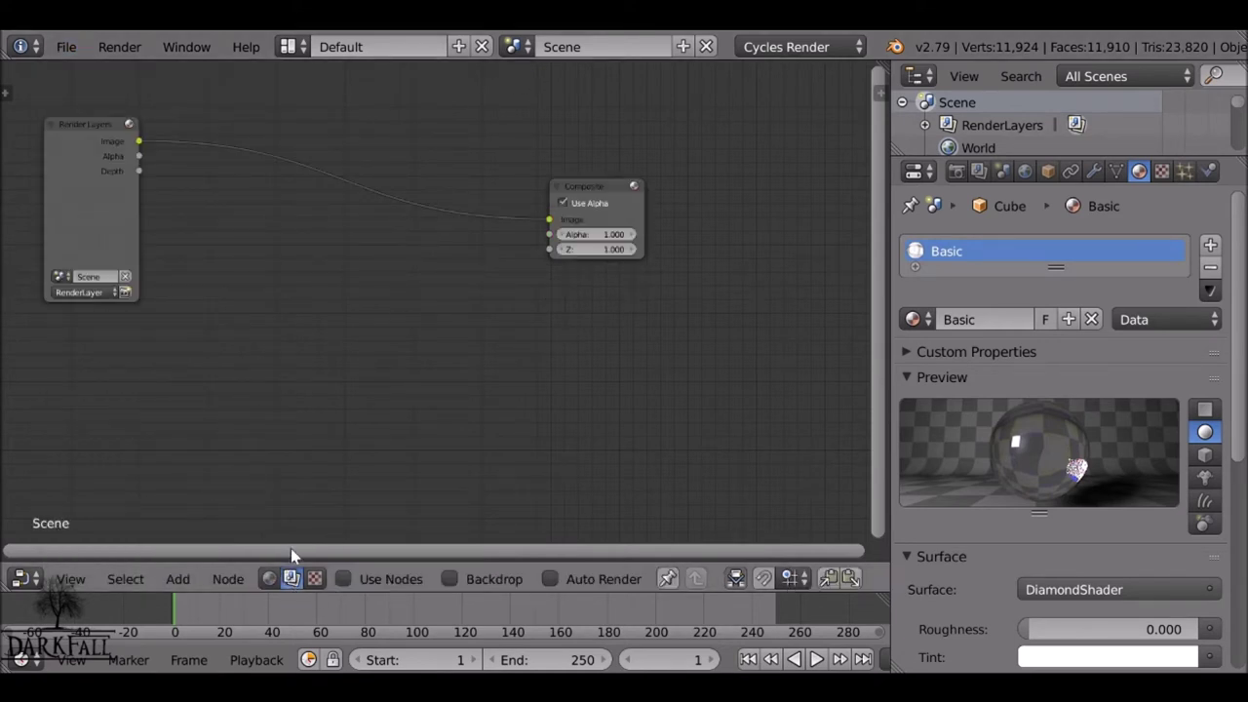
left_click(351, 577)
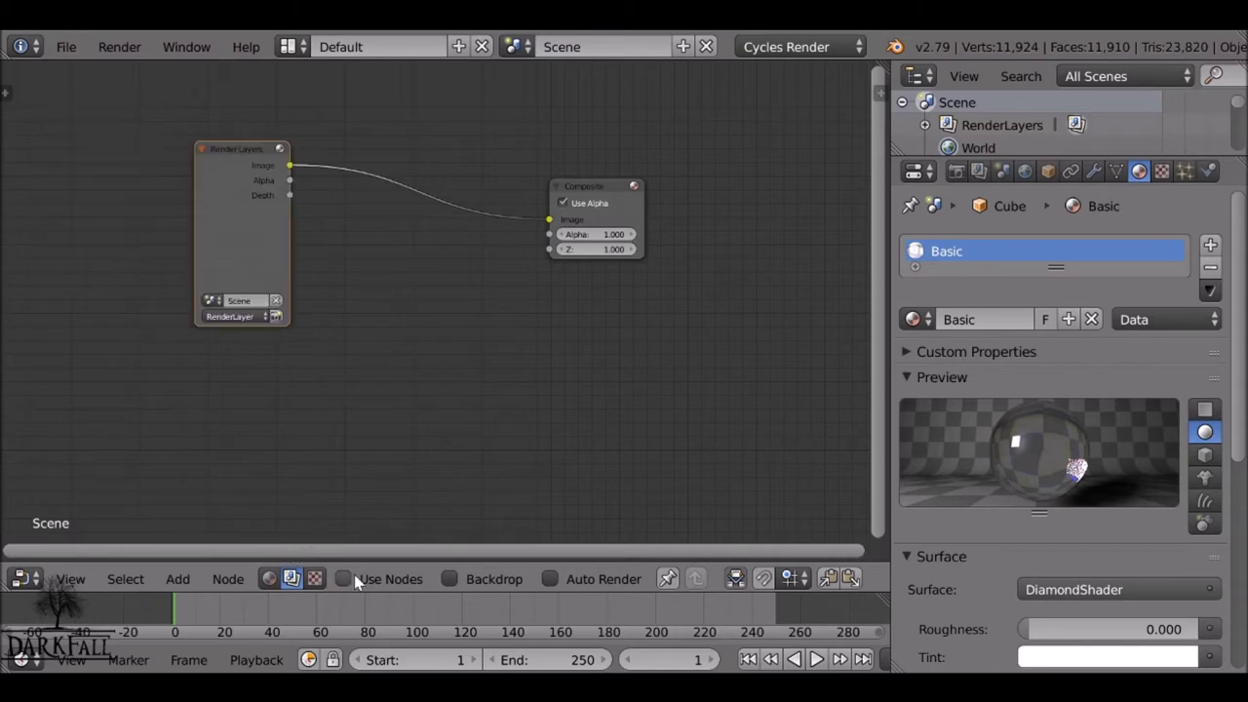
left_click(475, 579)
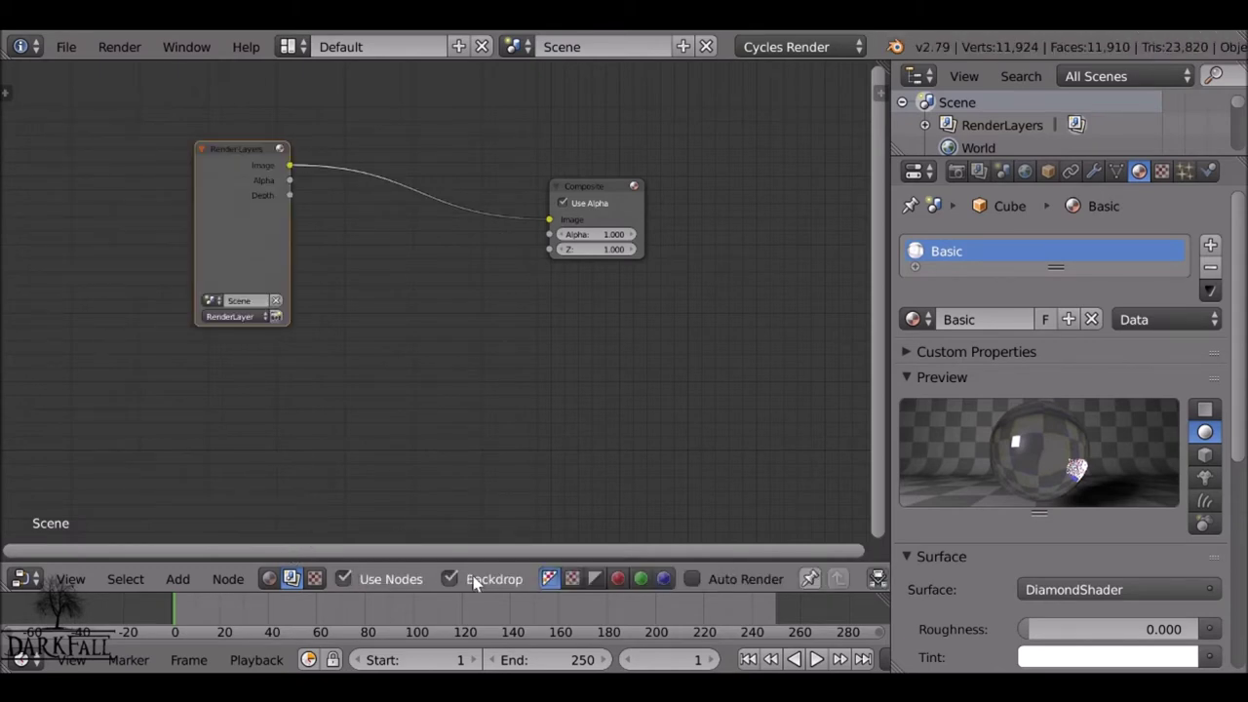
left_click_drag(236, 252, 358, 242)
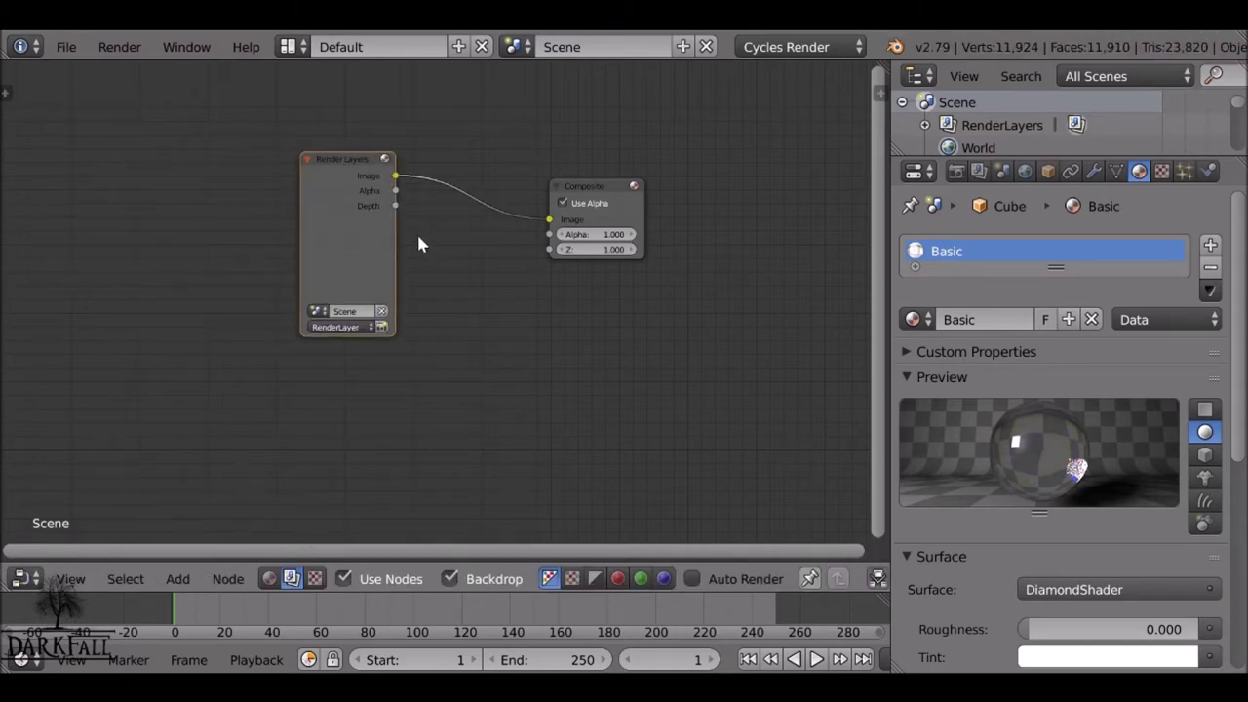
Step: Switch the Render Layers node's type to Movie Clip and move it farther from the Composite node
key("a")
left_click(353, 185)
key("shift+s")
mouse_move(334, 195)
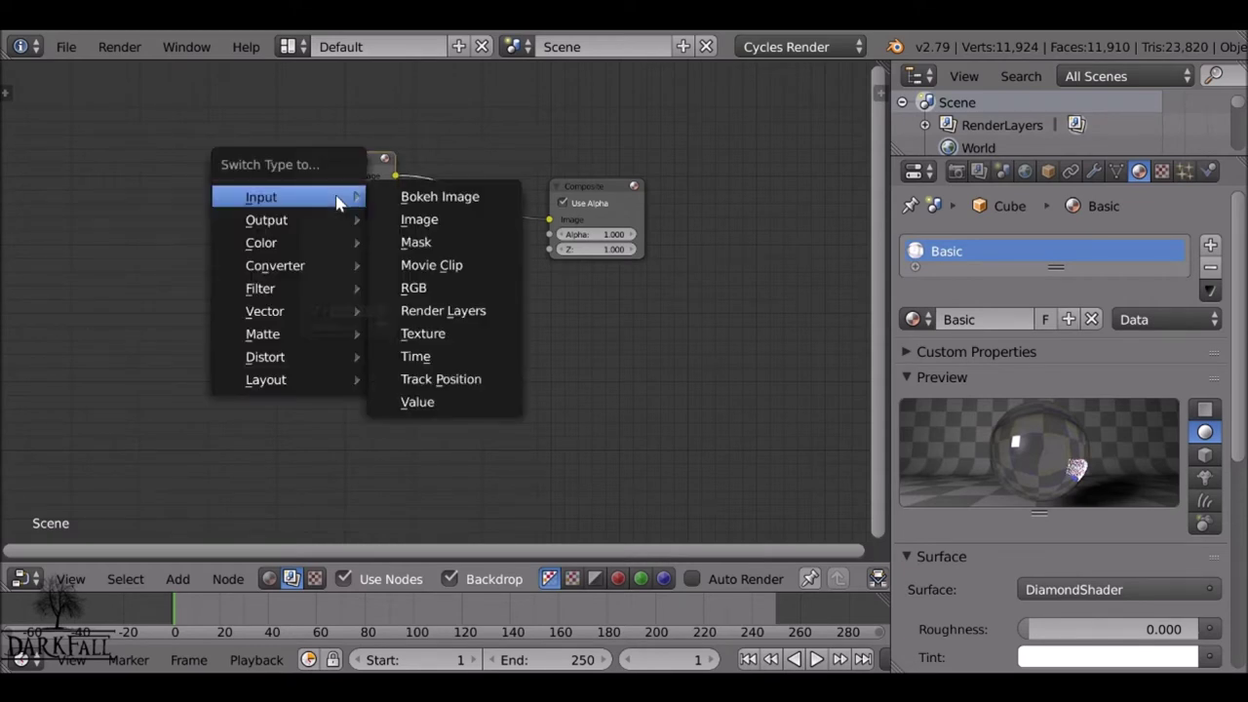
left_click(419, 265)
left_click_drag(317, 183, 223, 189)
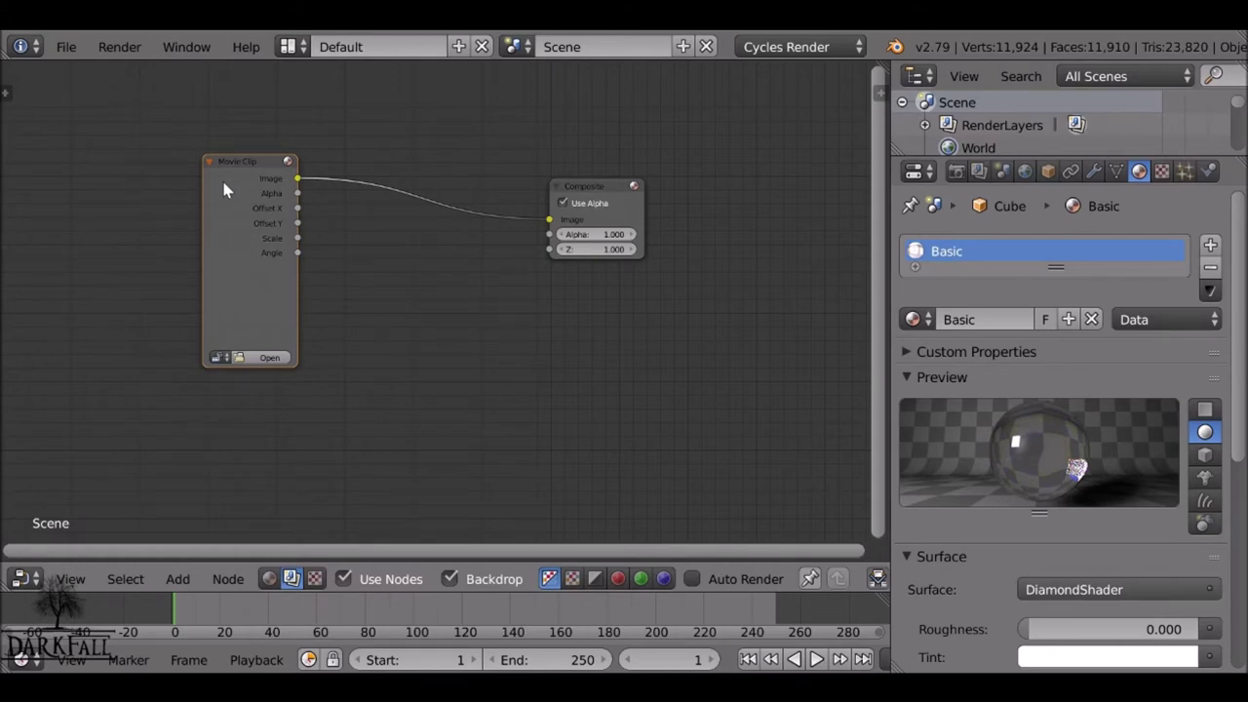
left_click_drag(246, 216, 185, 226)
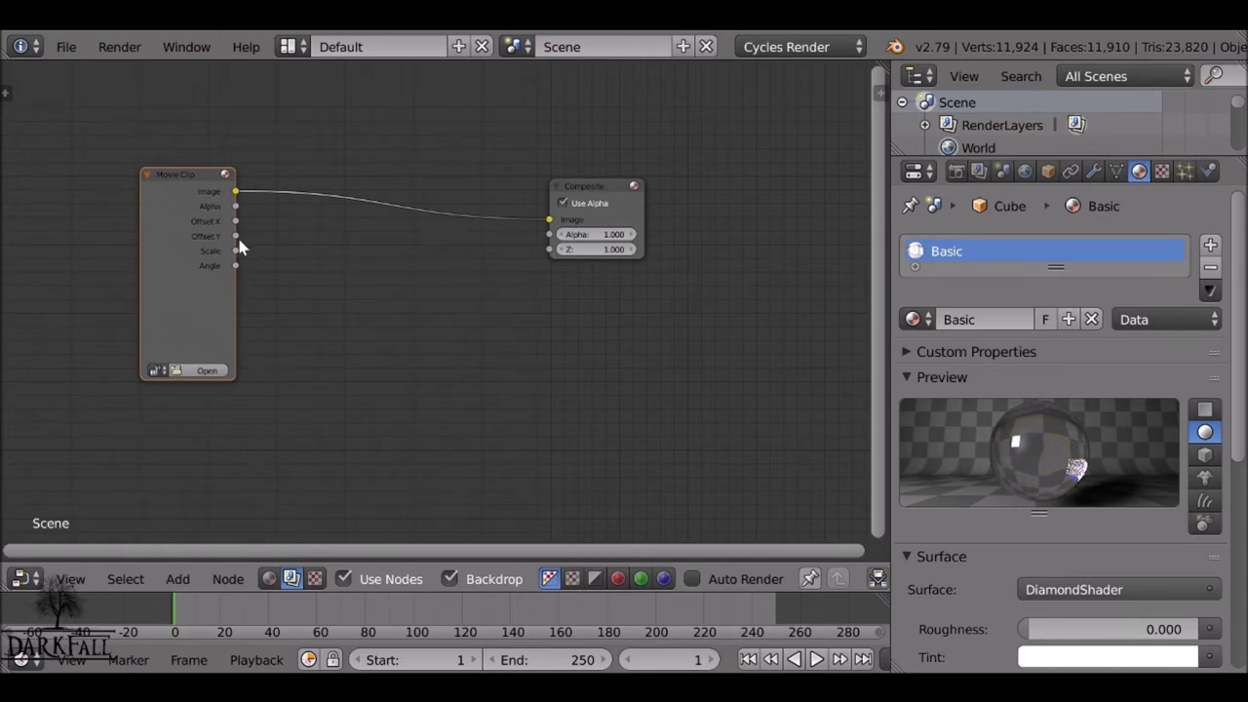
Step: Add a Viewer node linked to the Movie Clip's Image output and place it above the Composite node
left_click(198, 253, "ctrl+shift")
key("g")
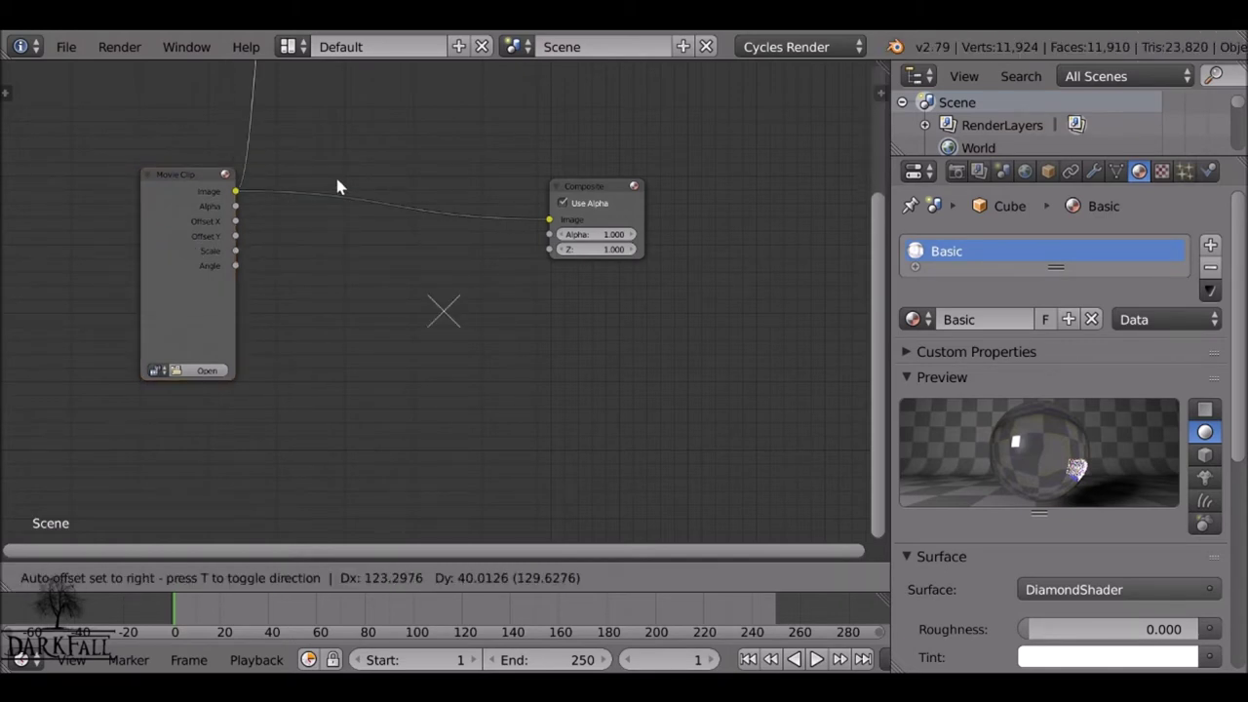
left_click(624, 329)
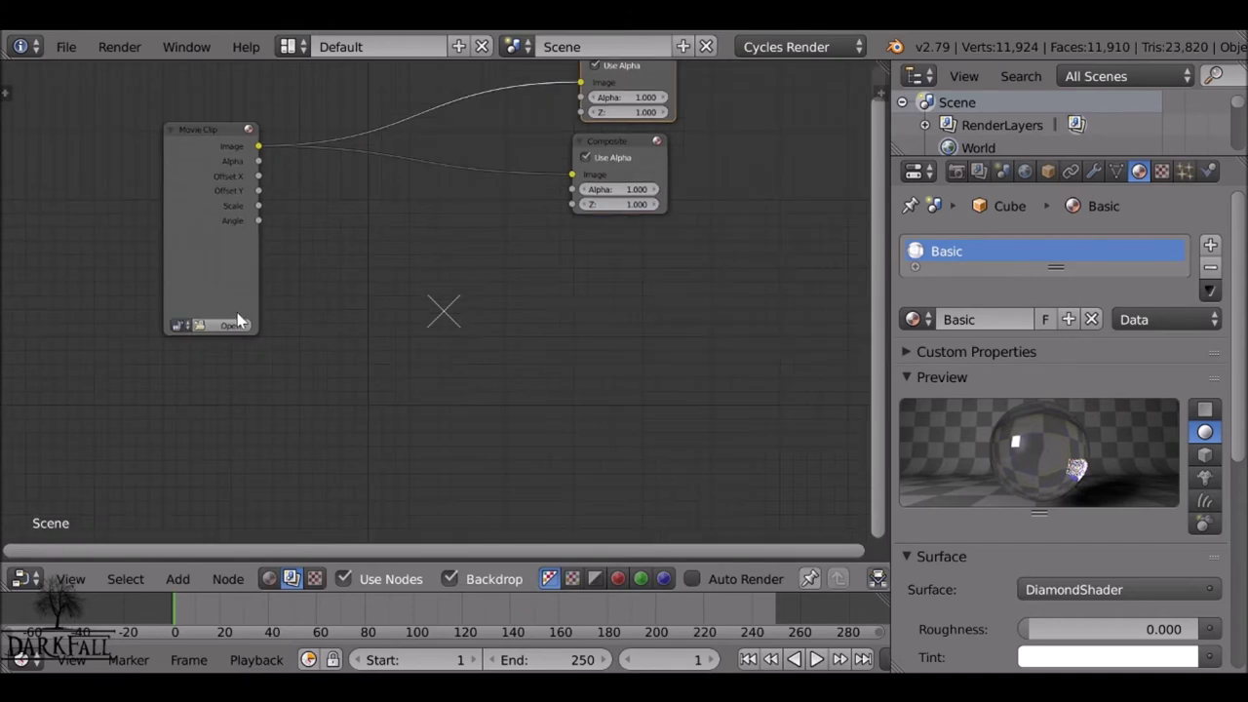
Step: Load the picture of a girl reading a book into the Movie Clip node
left_click(236, 319)
left_click(92, 162)
left_click(384, 77)
scroll(585, 371, "down", 5)
double_click(736, 256)
Step: Reduce the backdrop zoom so the whole picture fits in the node editor, and move the Movie Clip node off it
key("n")
scroll(768, 329, "down", 4)
left_click_drag(768, 429, 696, 428)
key("n")
left_click_drag(215, 201, 146, 201)
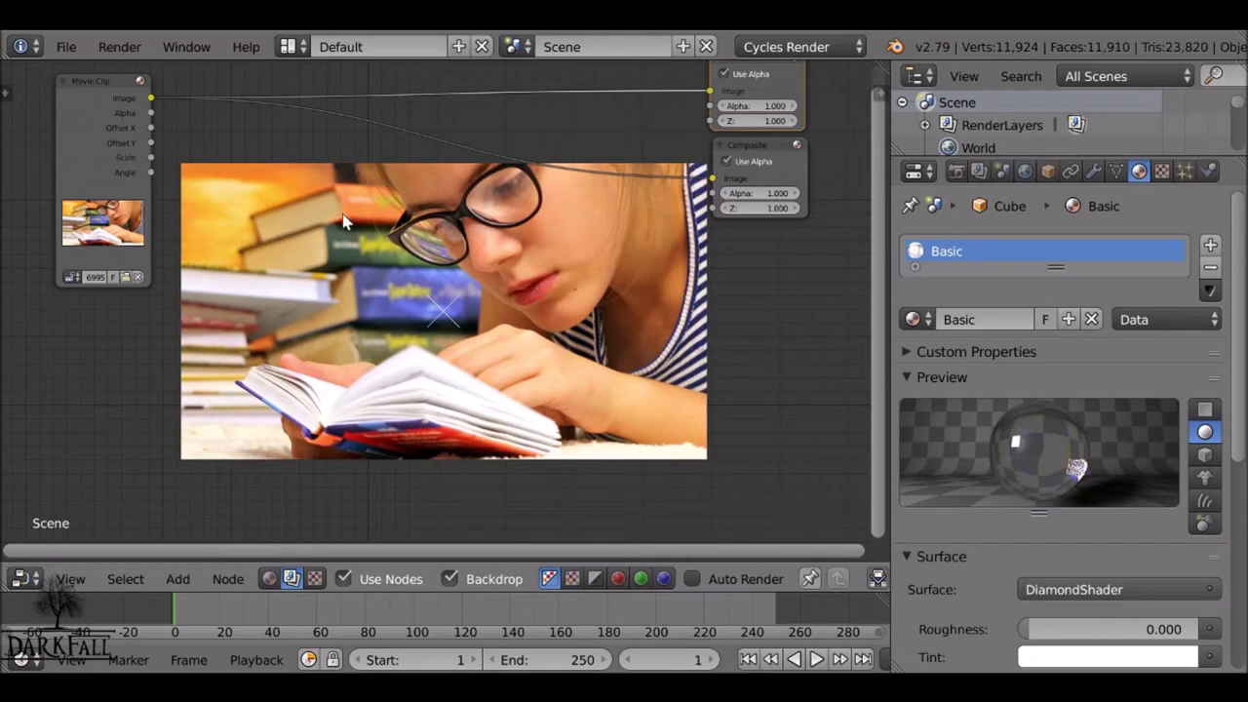
Step: Add a Math node from the Converter category and place it between the Movie Clip and Composite nodes
key("shift+a")
mouse_move(343, 223)
mouse_move(304, 285)
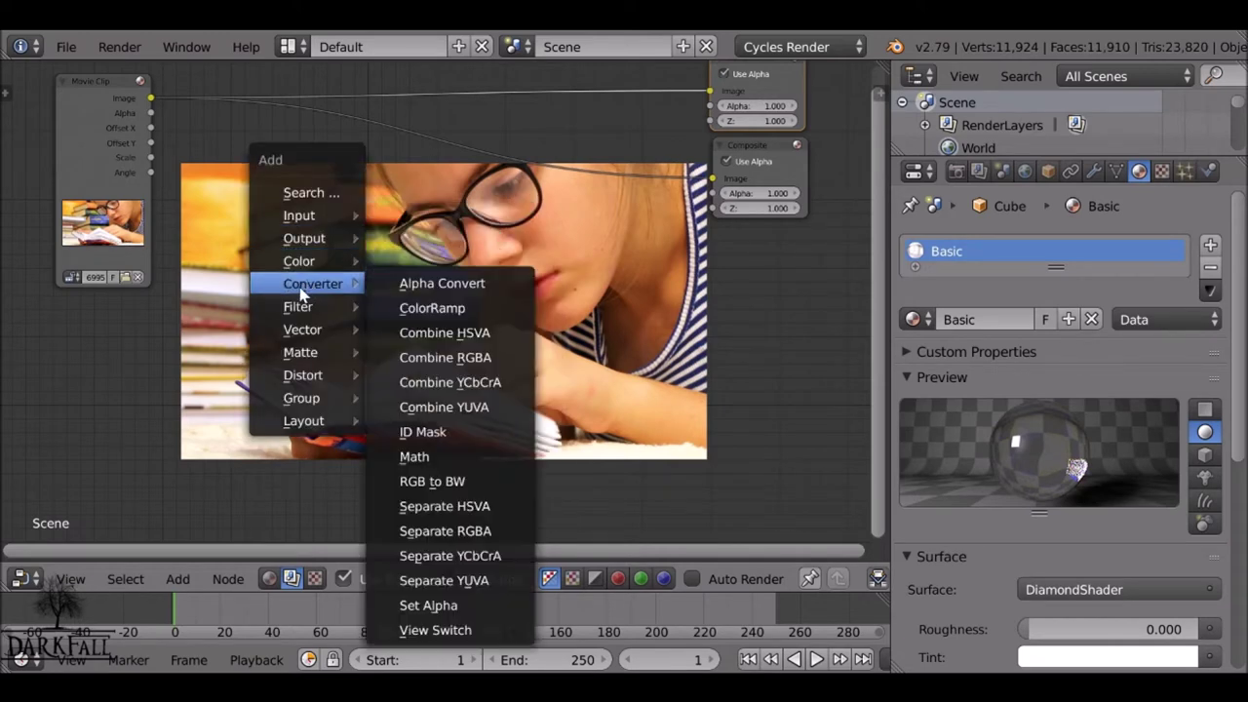
left_click(414, 456)
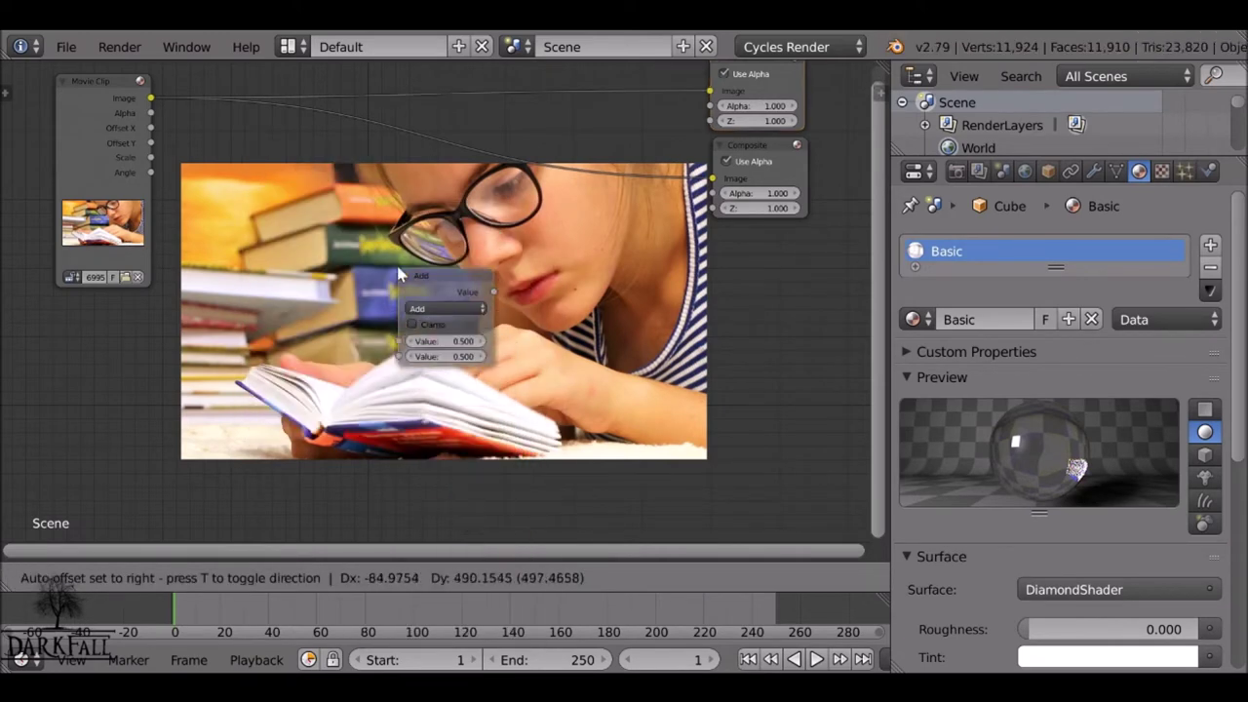
left_click(314, 205)
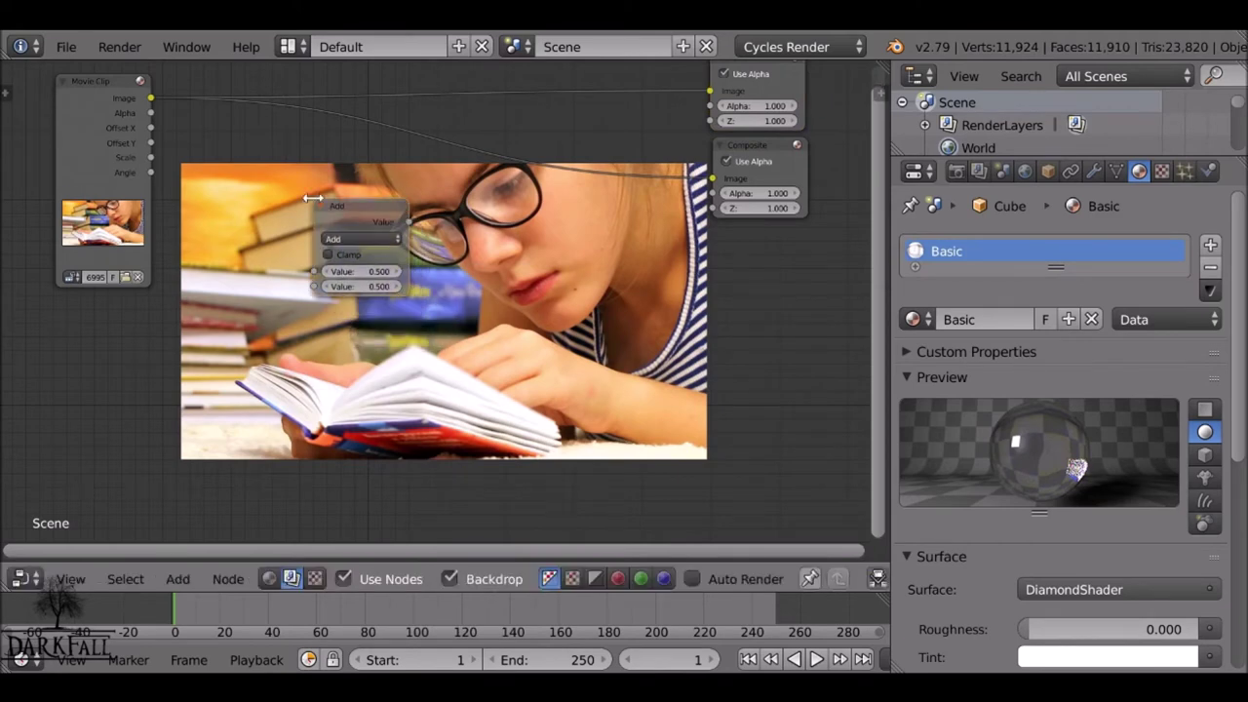
Step: Insert the Math node into the Movie Clip link to Composite and route its output to the Viewer as well
scroll(312, 198, "up", 4)
middle_click_drag(366, 216, 448, 333)
left_click_drag(423, 309, 445, 213)
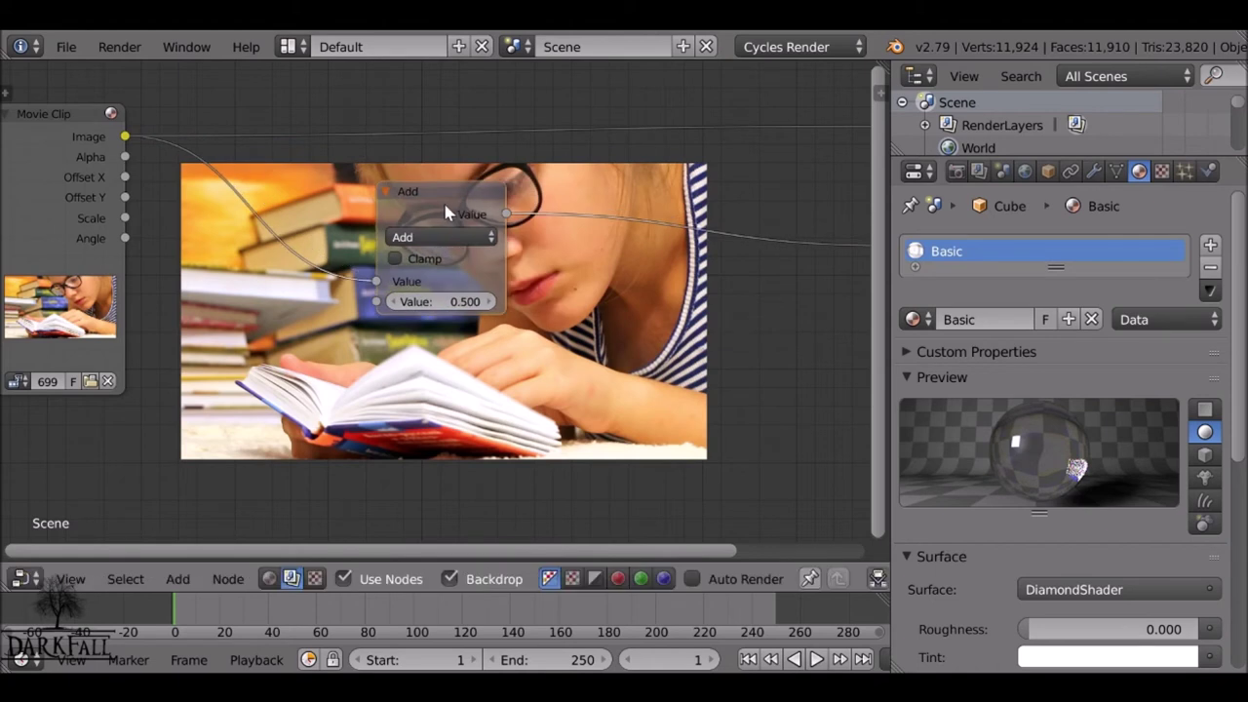
left_click(463, 218)
left_click_drag(426, 201, 282, 140)
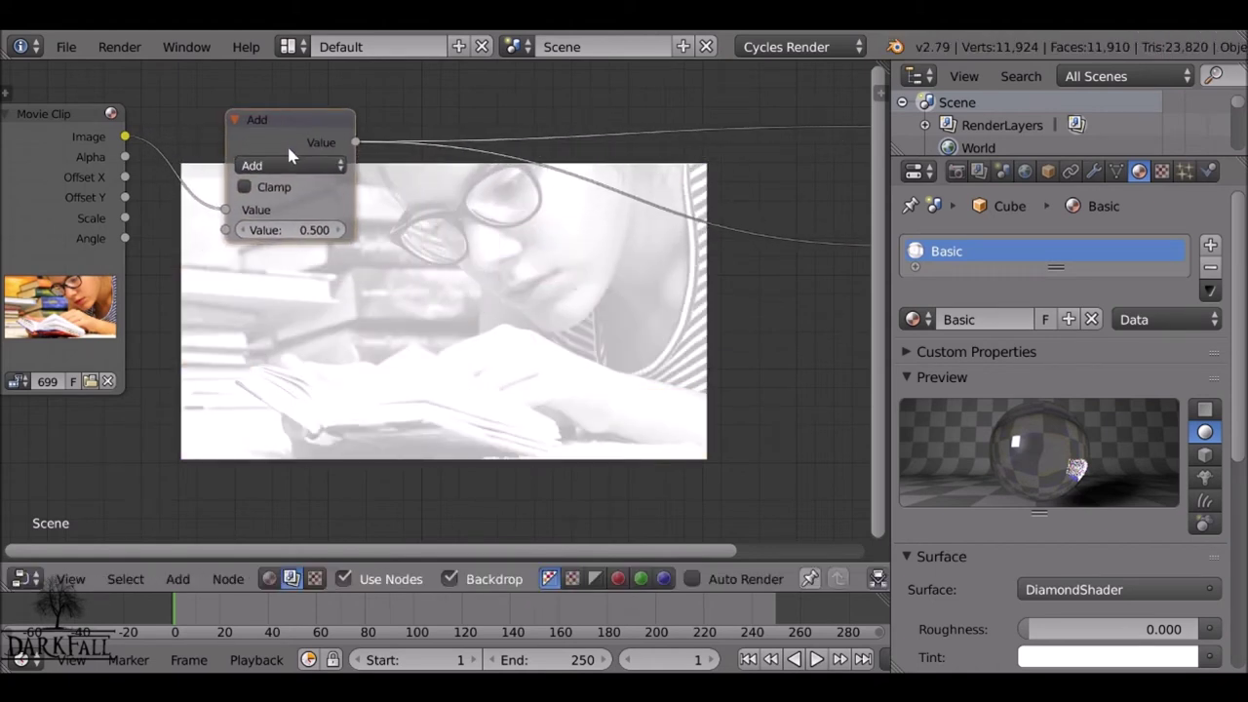
Step: Set the Math node's operation to Multiply with a second value of 6
left_click(276, 168)
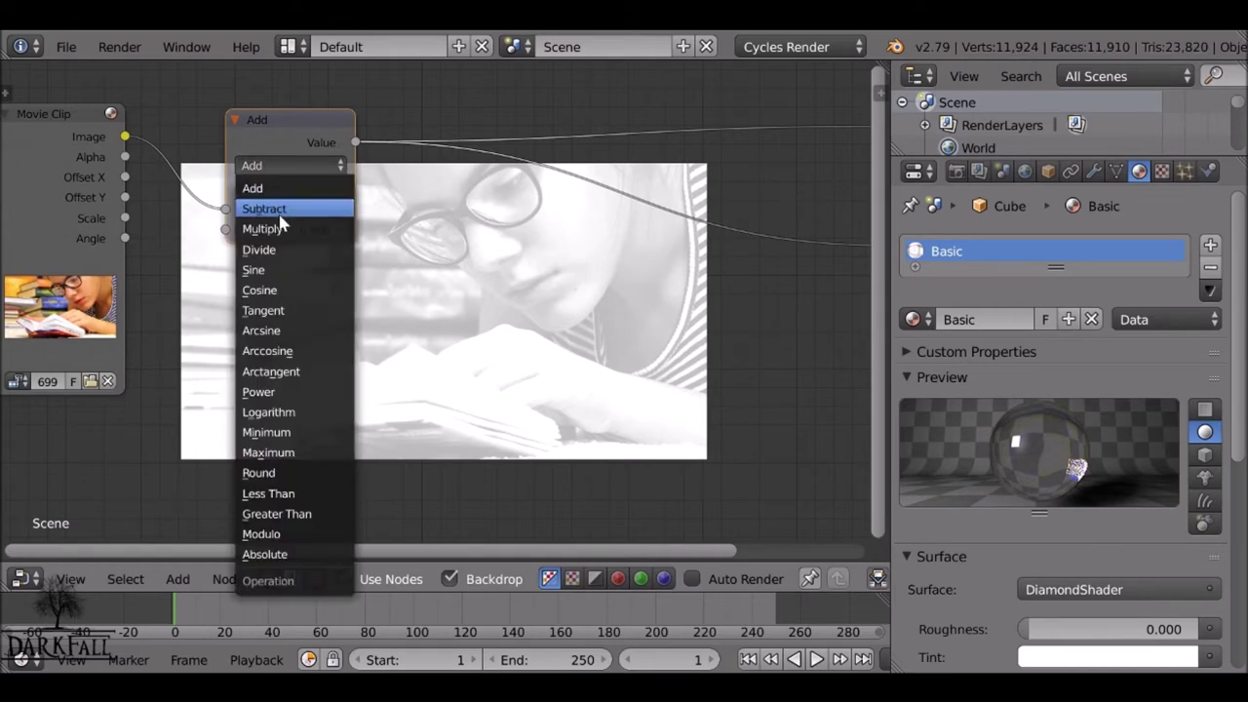
left_click(300, 228)
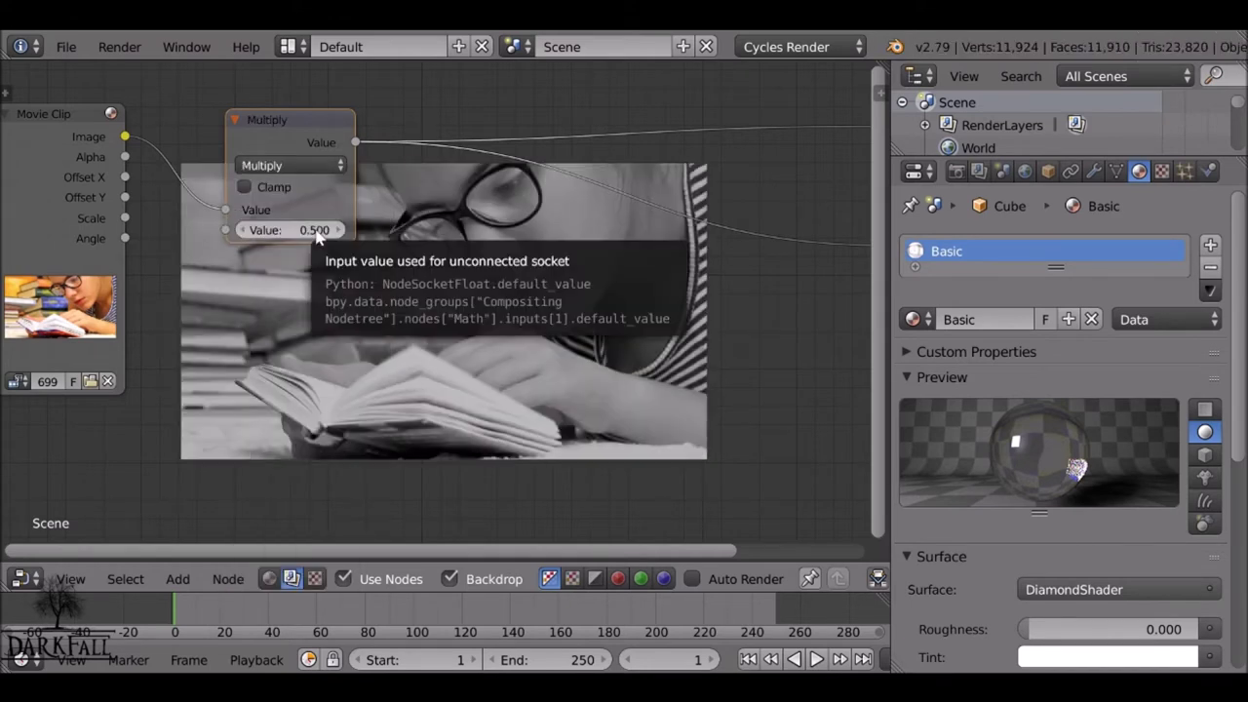
left_click(316, 232)
type("6#")
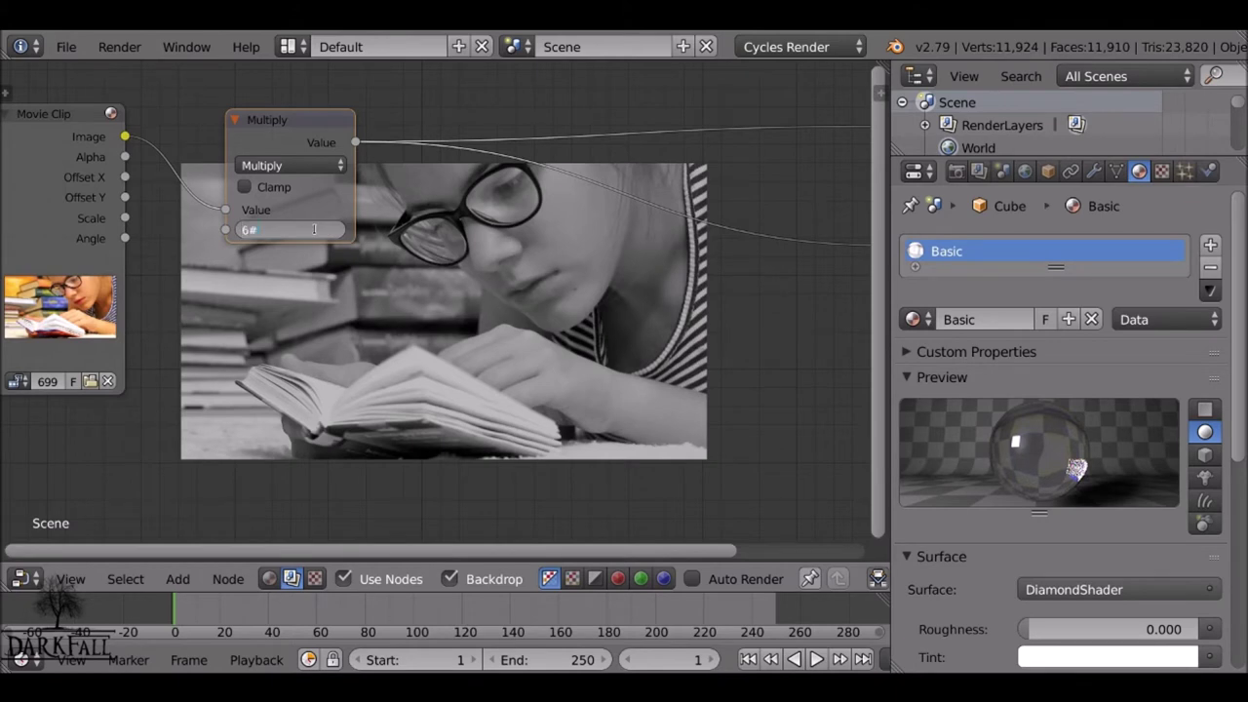
key("Return")
Step: Duplicate the Multiply node, reset the copy to its defaults and insert it between Multiply and the output nodes
left_click_drag(281, 126, 491, 252)
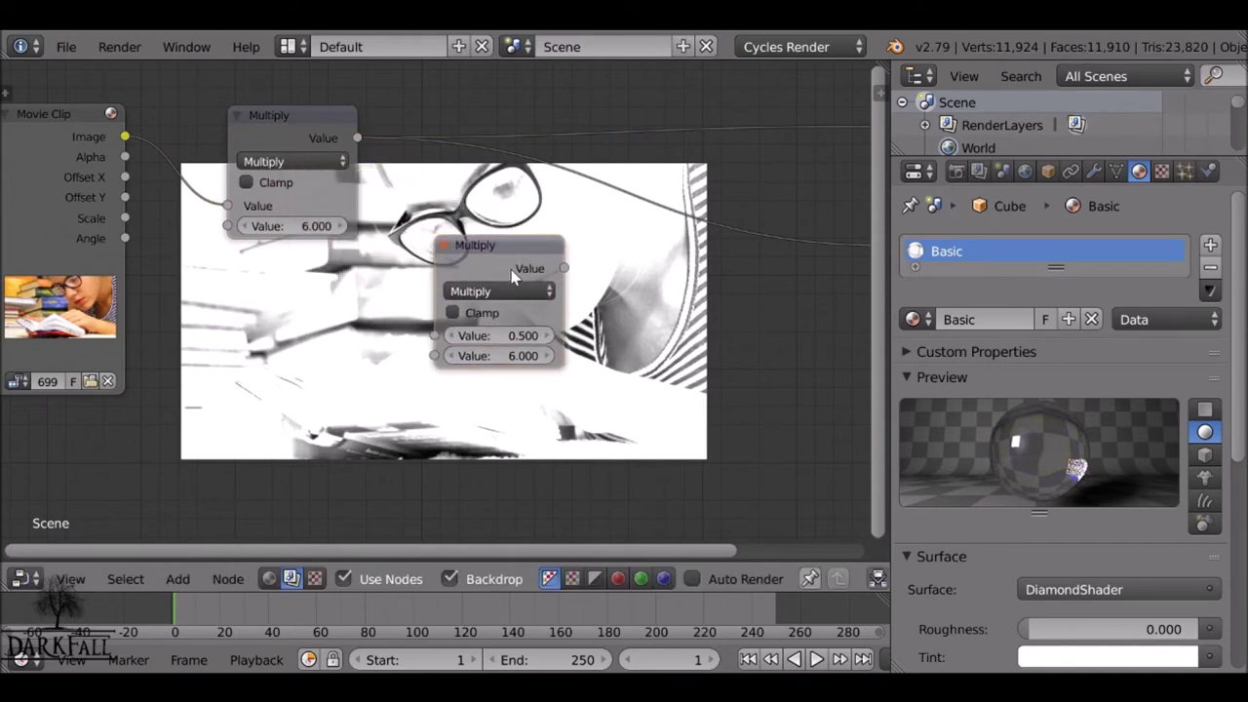
key("BackSpace")
left_click_drag(487, 272, 464, 127)
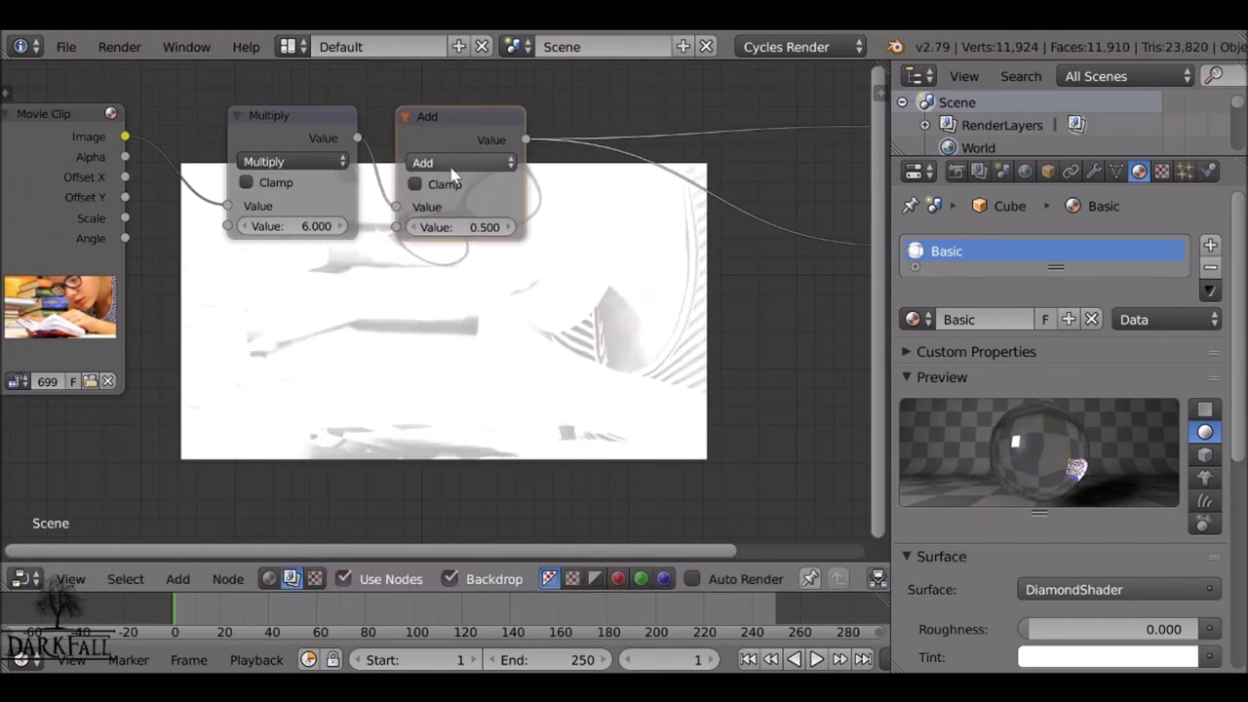
Step: Set the second Math node's operation to Subtract and move it closer to the Multiply node
left_click(451, 164)
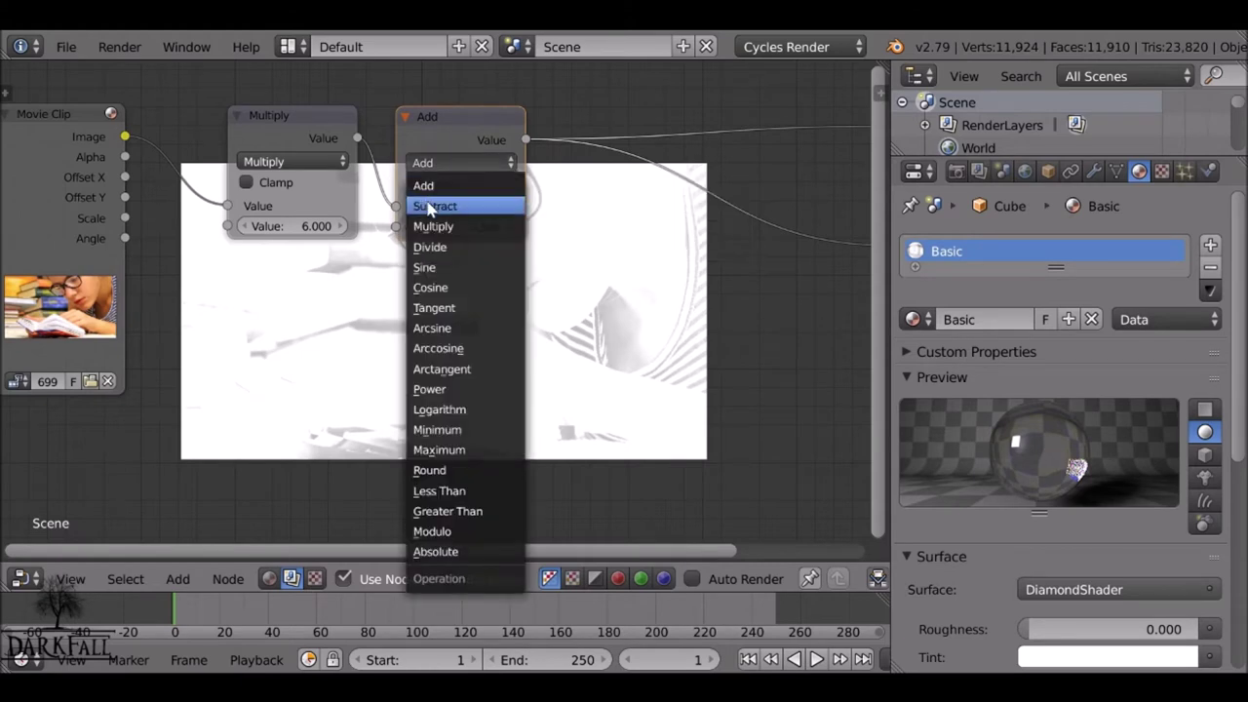
left_click(429, 206)
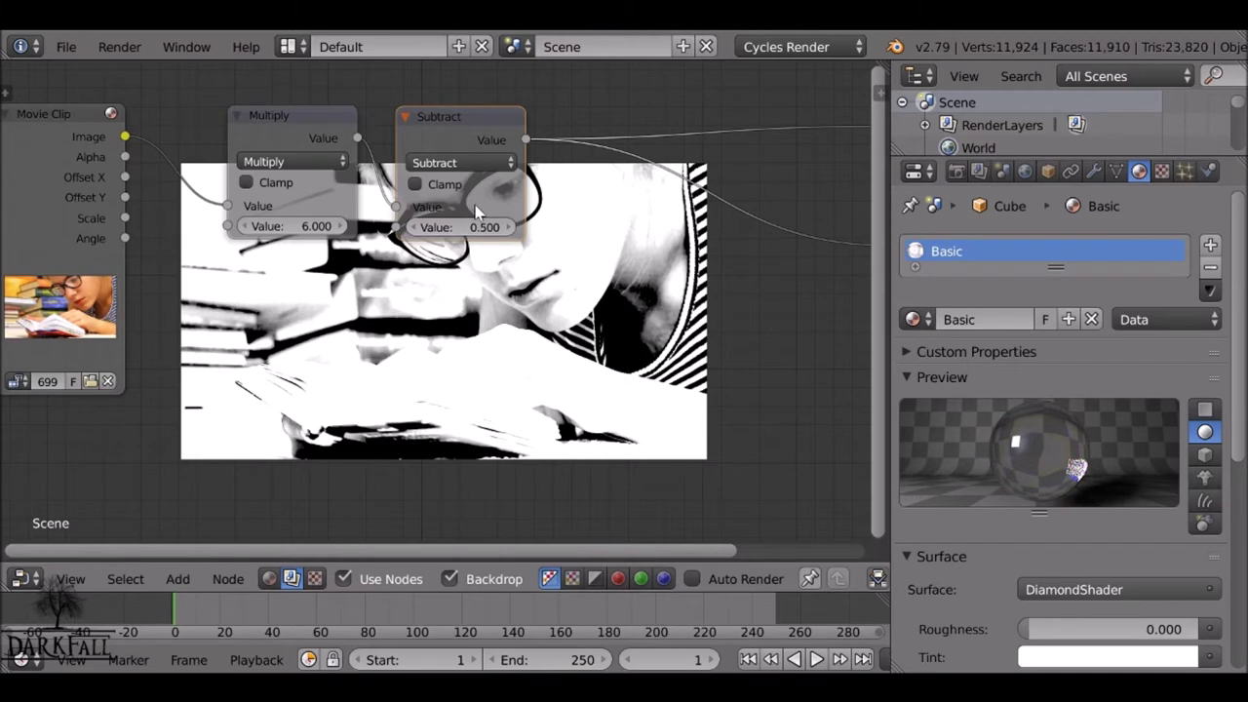
left_click_drag(479, 117, 460, 120)
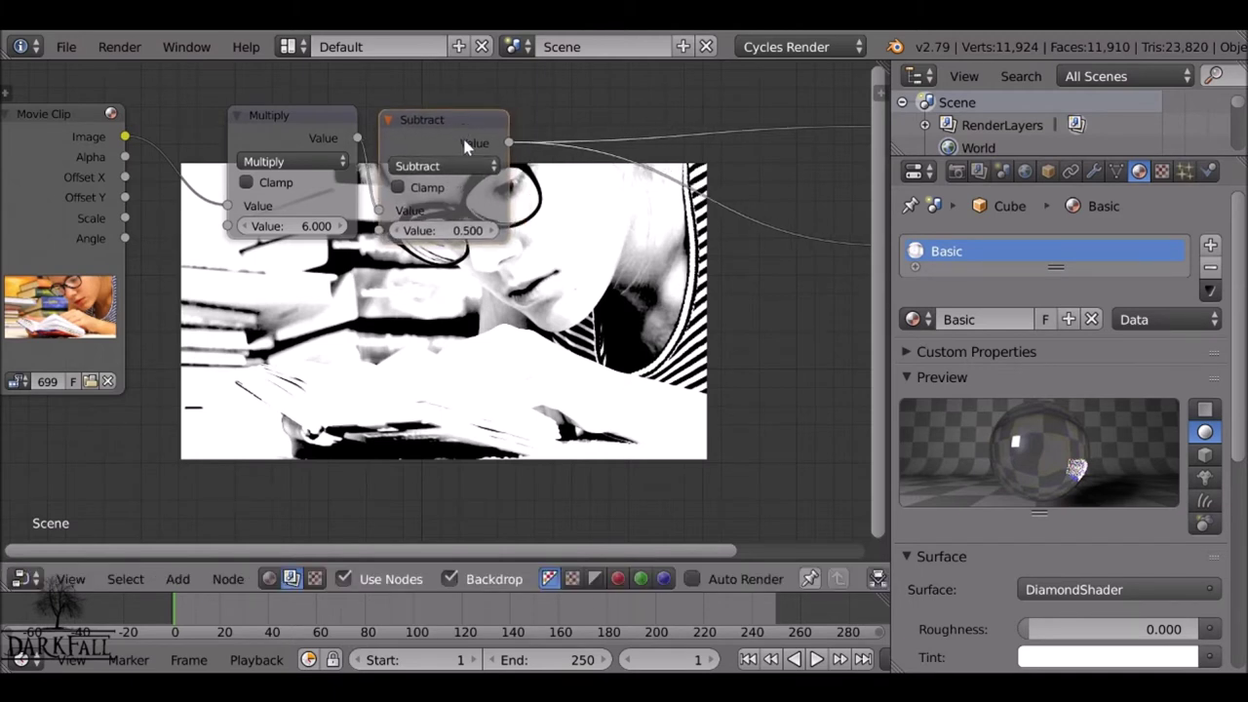
Step: Duplicate the Subtract node, insert the copy between Subtract and the output nodes, and reset it to its defaults
key("shift+d")
left_click(655, 201)
right_click_drag(643, 164, 624, 124, "ctrl")
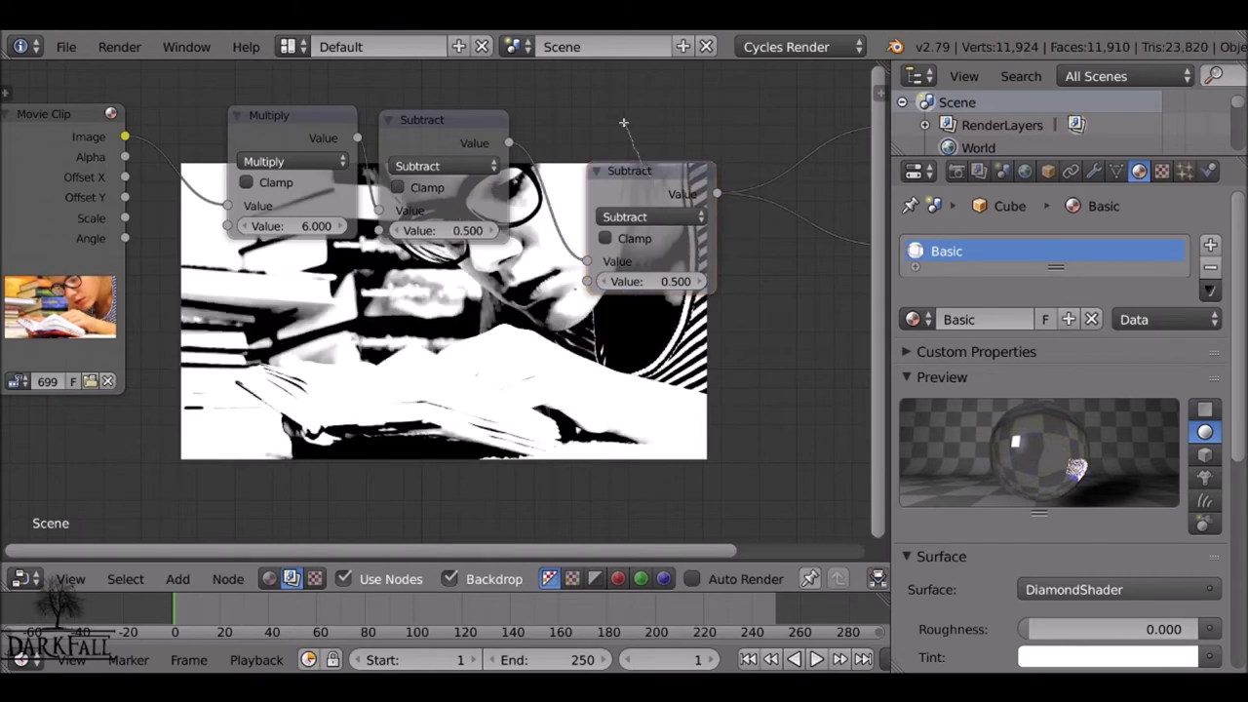
left_click_drag(641, 206, 621, 186)
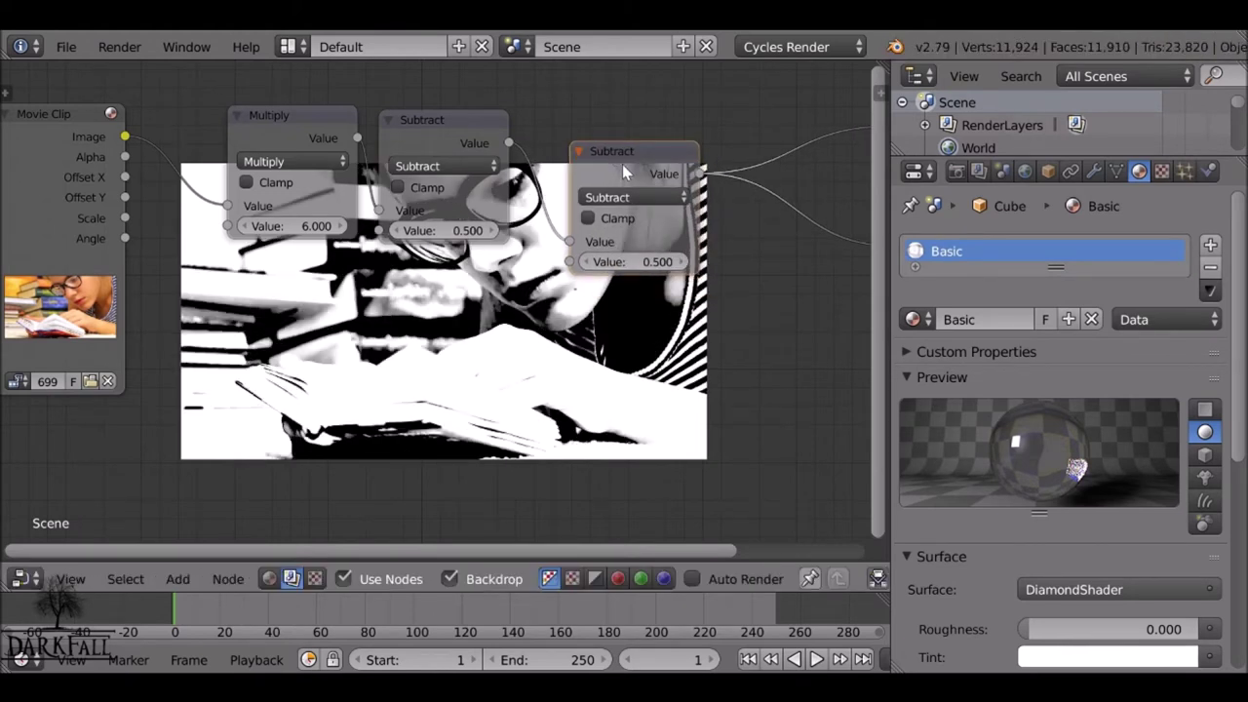
key("BackSpace")
left_click_drag(642, 177, 633, 148)
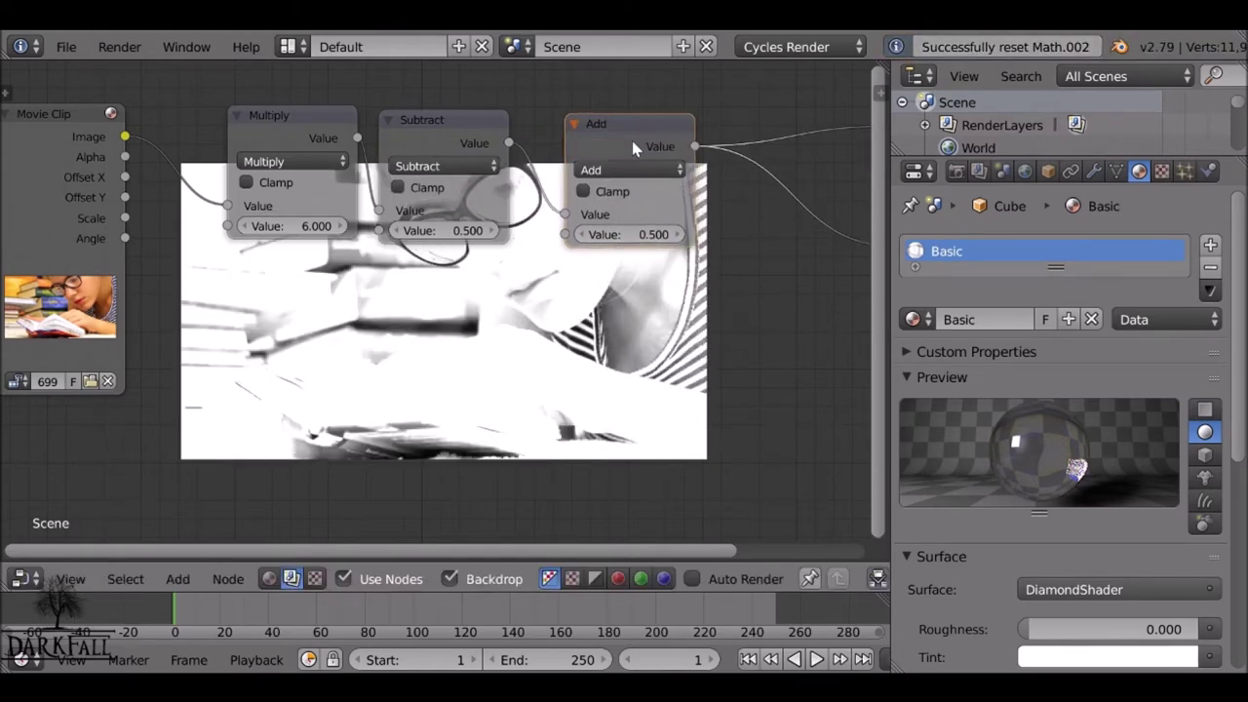
Step: Set the third Math node's operation to Round with a second value of 0 and move it next to Subtract
left_click(643, 169)
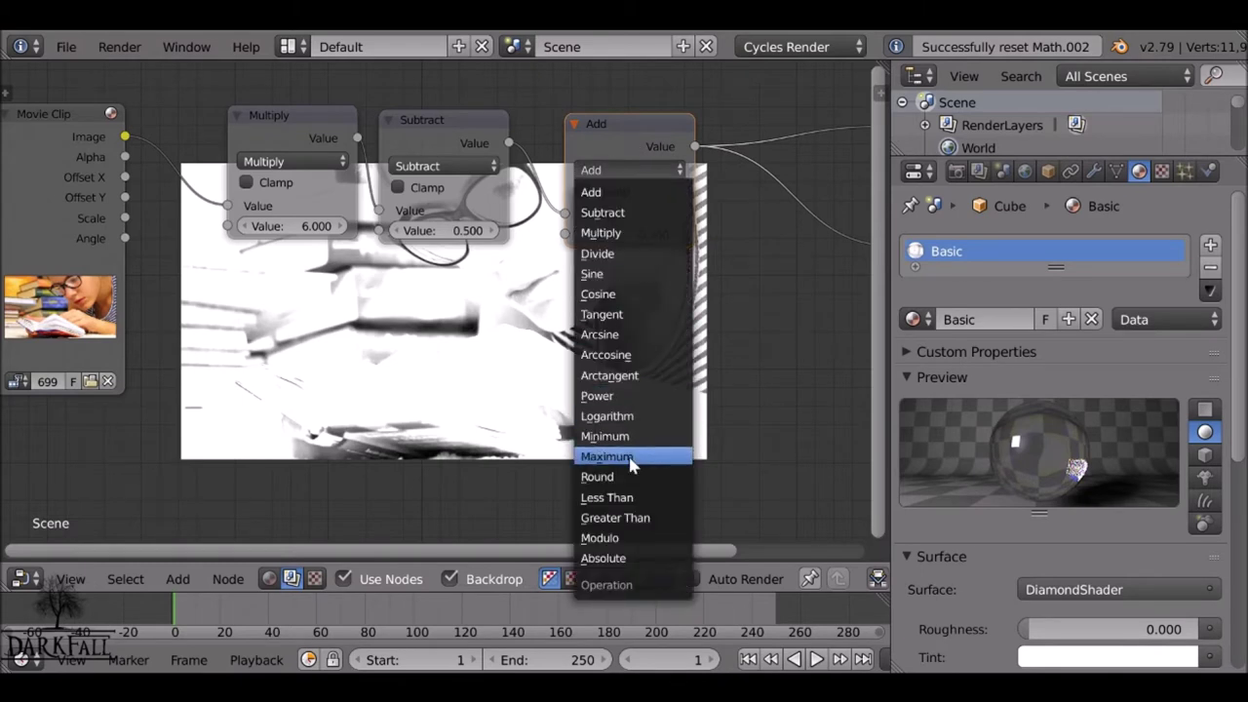
left_click(624, 477)
left_click(627, 234)
type("0")
key("Return")
left_click_drag(629, 144, 580, 132)
Step: Duplicate the Round node and insert the copy between Round and the output nodes
key("shift+d")
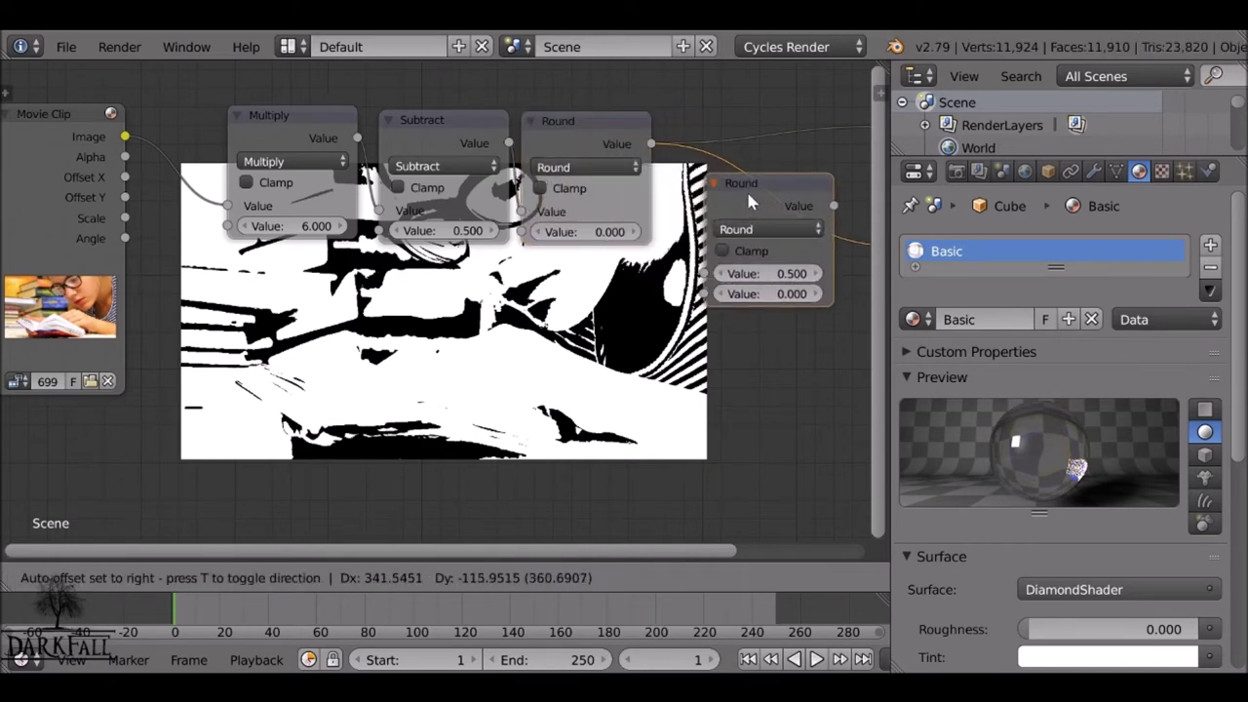
left_click(747, 181)
left_click_drag(748, 178, 690, 121)
Step: Set the fourth Math node's operation to Divide with a second value of 5
left_click(716, 167)
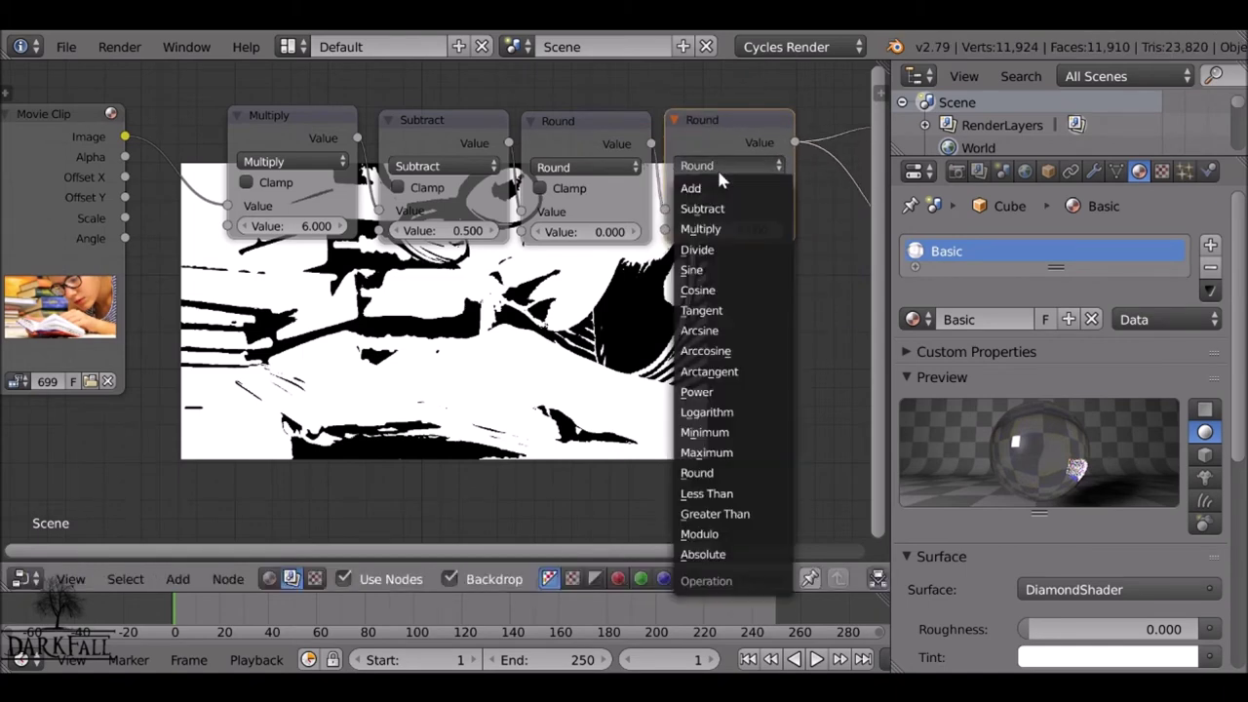
left_click(710, 249)
middle_click_drag(738, 234, 555, 195)
left_click(555, 192)
type("5")
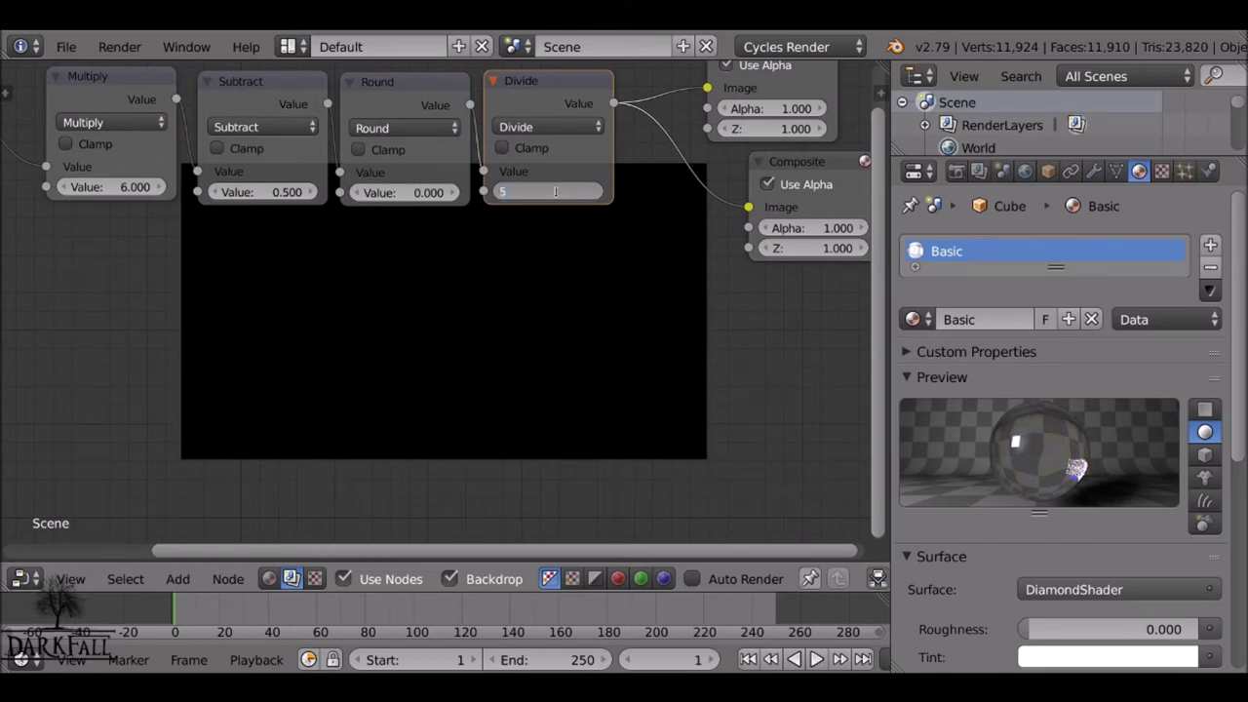
key("Return")
middle_click_drag(556, 192, 547, 81)
scroll(505, 224, "up", 1)
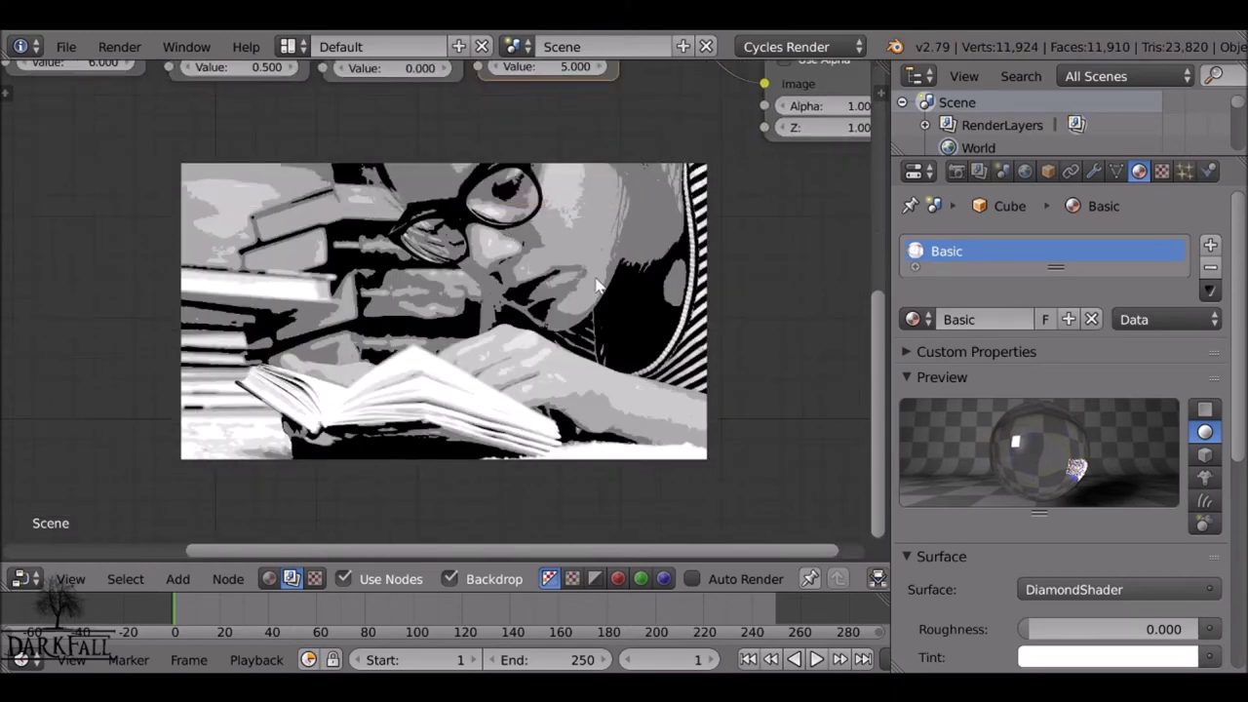
Step: Move the Viewer and Composite nodes farther from Divide to make room, and straighten the Multiply node in the row
scroll(600, 286, "down", 2)
middle_click_drag(601, 169, 552, 319)
left_click_drag(697, 116, 810, 102)
left_click_drag(755, 217, 836, 205)
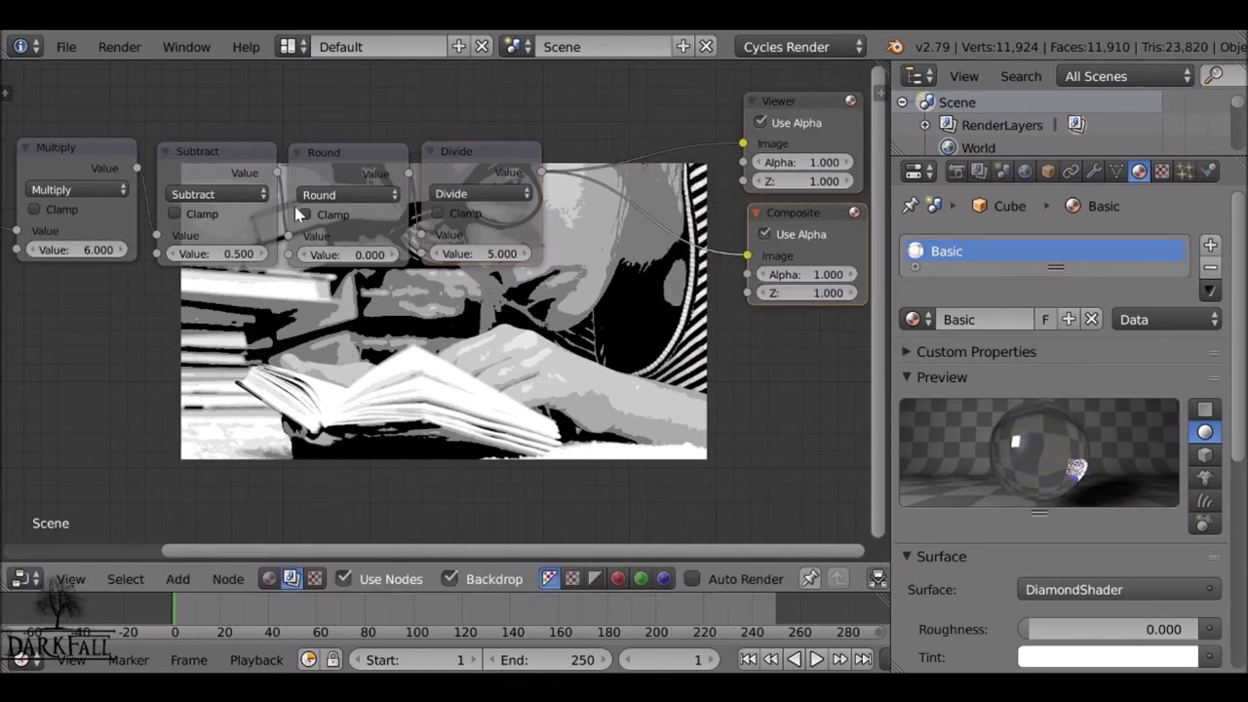
middle_click_drag(484, 279, 318, 273)
left_click_drag(619, 106, 694, 92)
left_click_drag(656, 220, 779, 202)
middle_click_drag(351, 250, 586, 227)
mouse_move(181, 137)
left_mouse_down()
mouse_move(197, 141)
mouse_move(194, 132)
left_mouse_up()
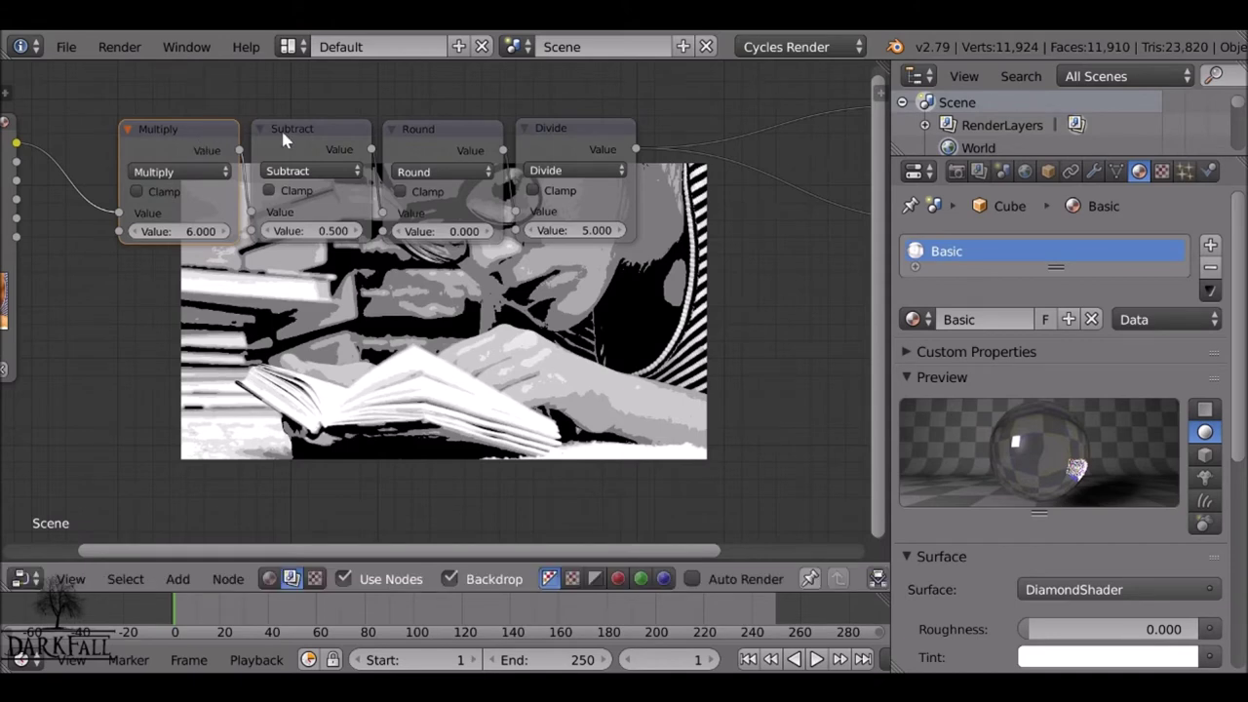
Step: Add a color Mix node and insert it between Divide and the output nodes
scroll(218, 361, "down", 1)
key("shift+a")
mouse_move(200, 339)
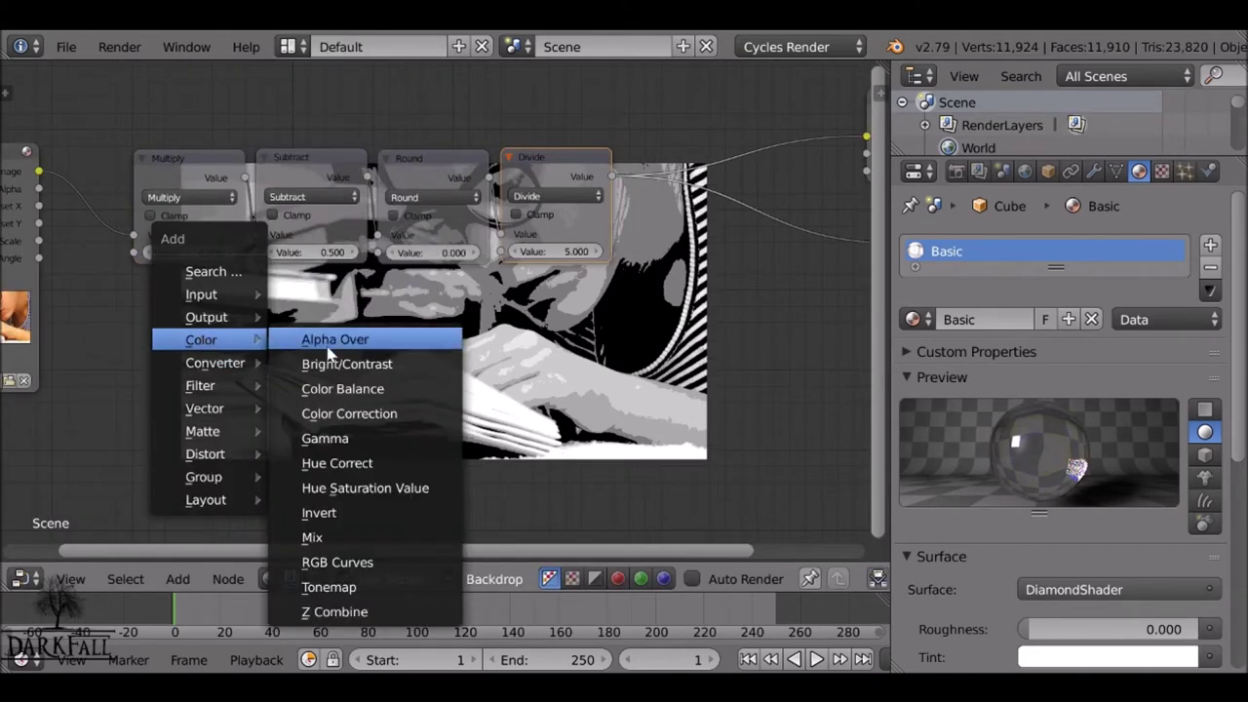
left_click(330, 533)
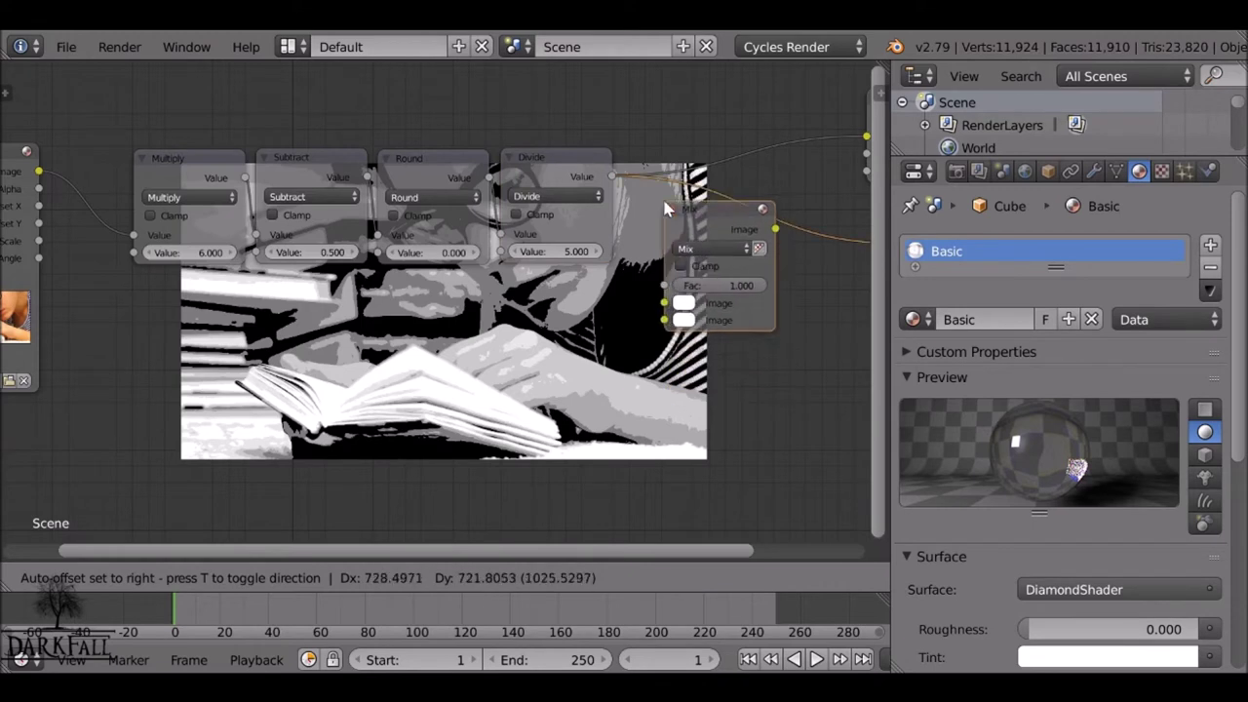
left_click(680, 202)
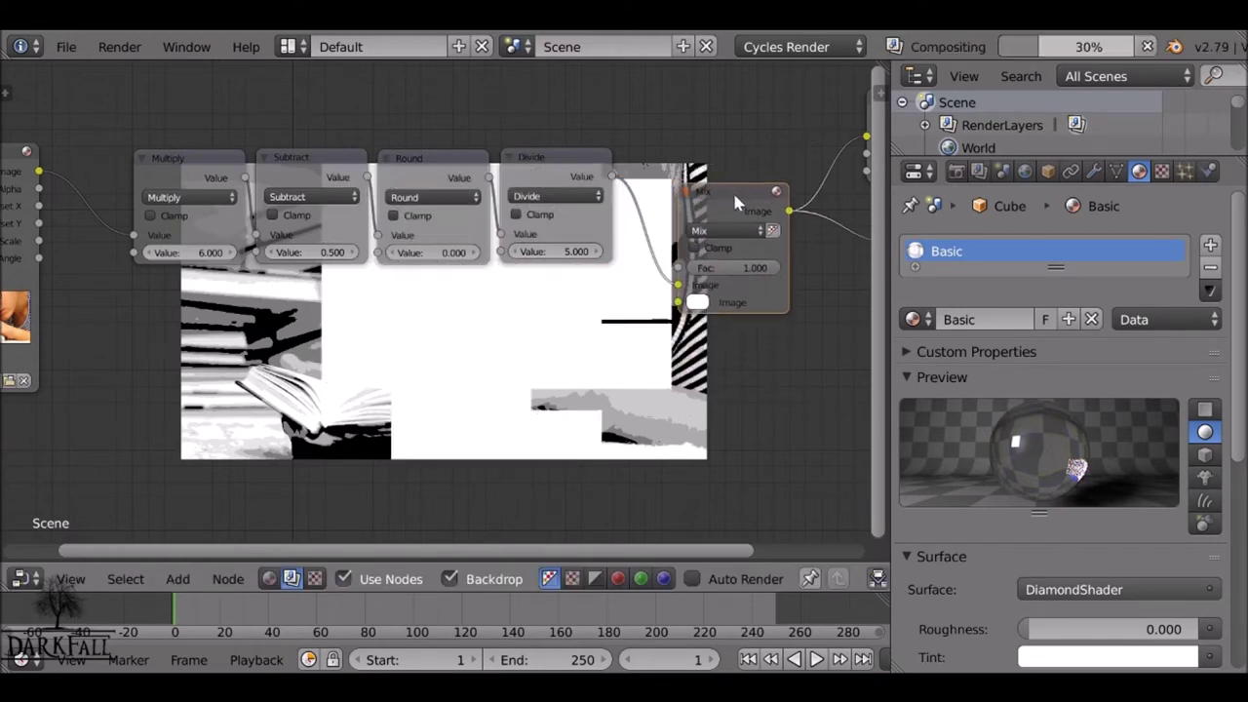
Step: Feed the Movie Clip image into the Mix node's first image input and Divide into its second, then reposition the Mix node
left_click_drag(41, 185, 687, 297)
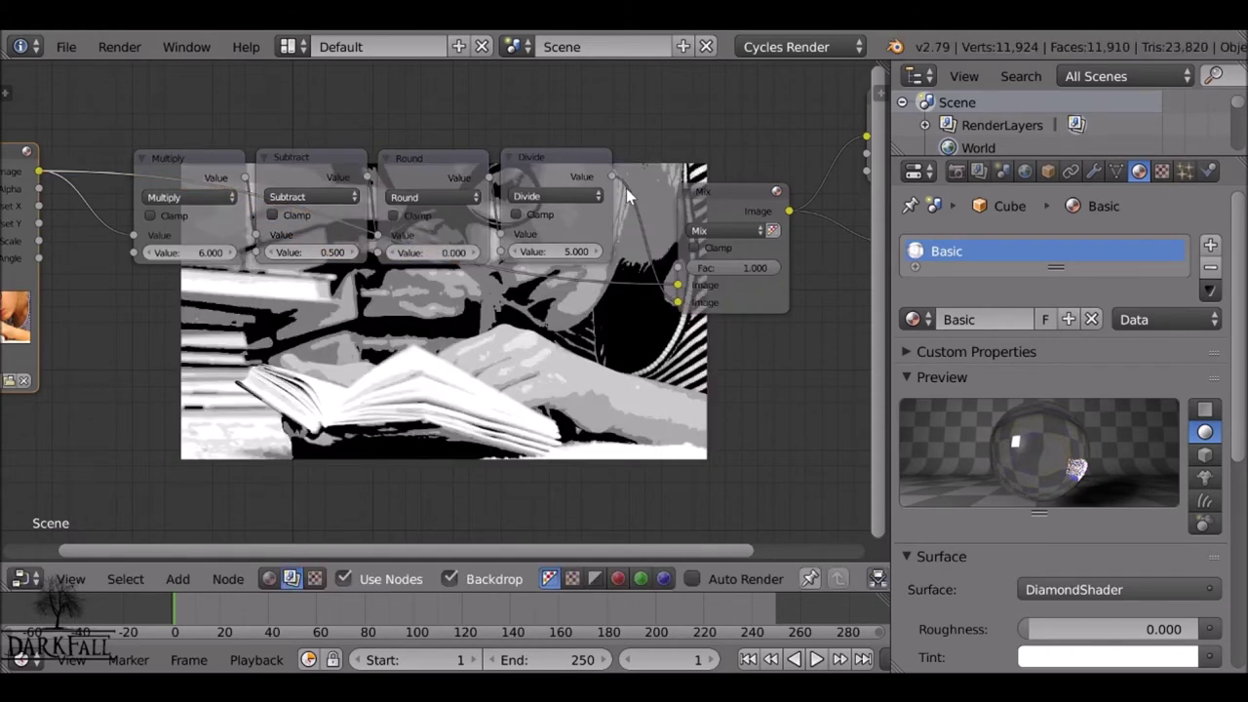
middle_click_drag(682, 281, 419, 156)
mouse_move(434, 163)
left_mouse_down()
mouse_move(435, 182)
mouse_move(433, 161)
left_mouse_up()
middle_click_drag(436, 197, 421, 272)
left_click_drag(485, 145, 484, 129)
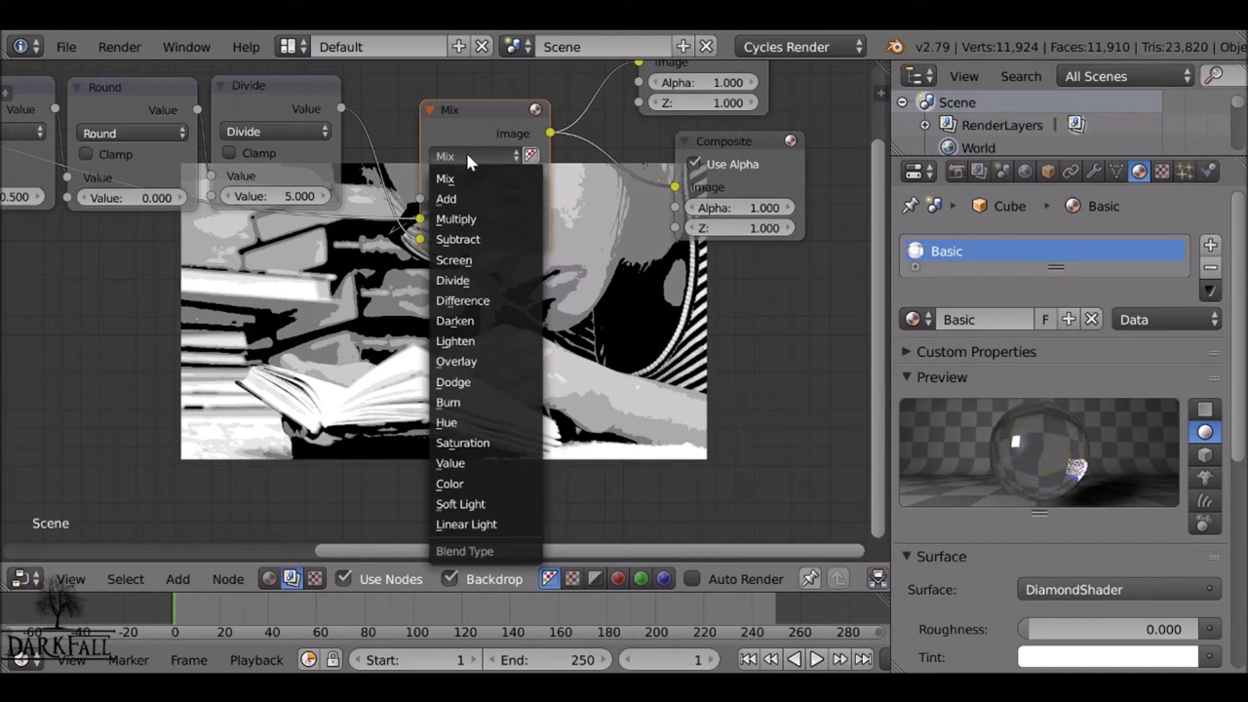
Step: Try the Add, Overlay and Dodge blend types on the Mix node
left_click(478, 198)
middle_click_drag(488, 257, 444, 157)
middle_click_drag(516, 195, 517, 261)
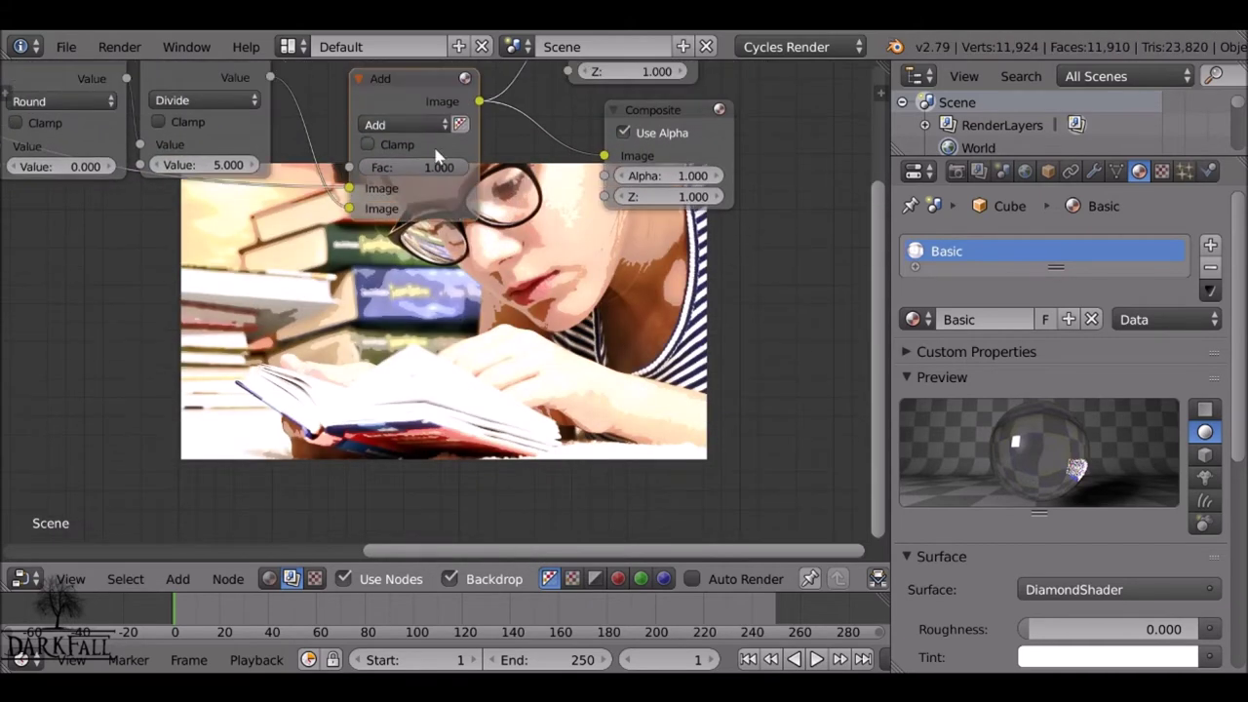
left_click(419, 130)
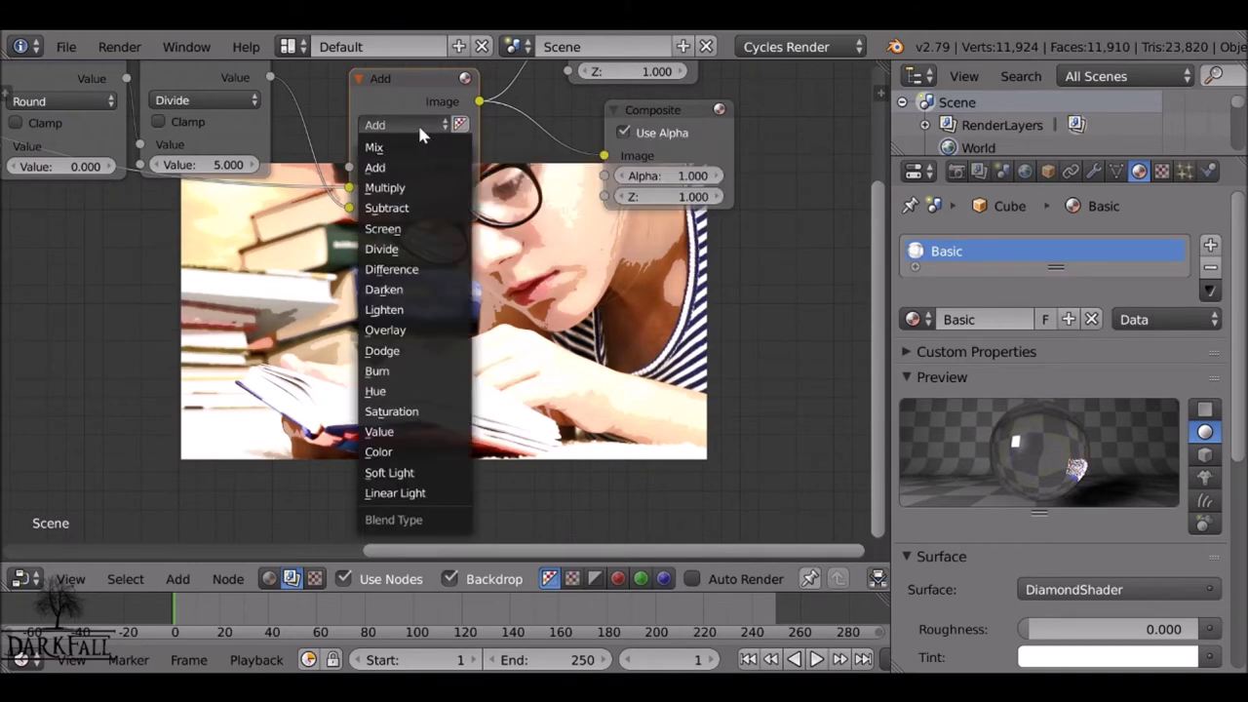
left_click(410, 326)
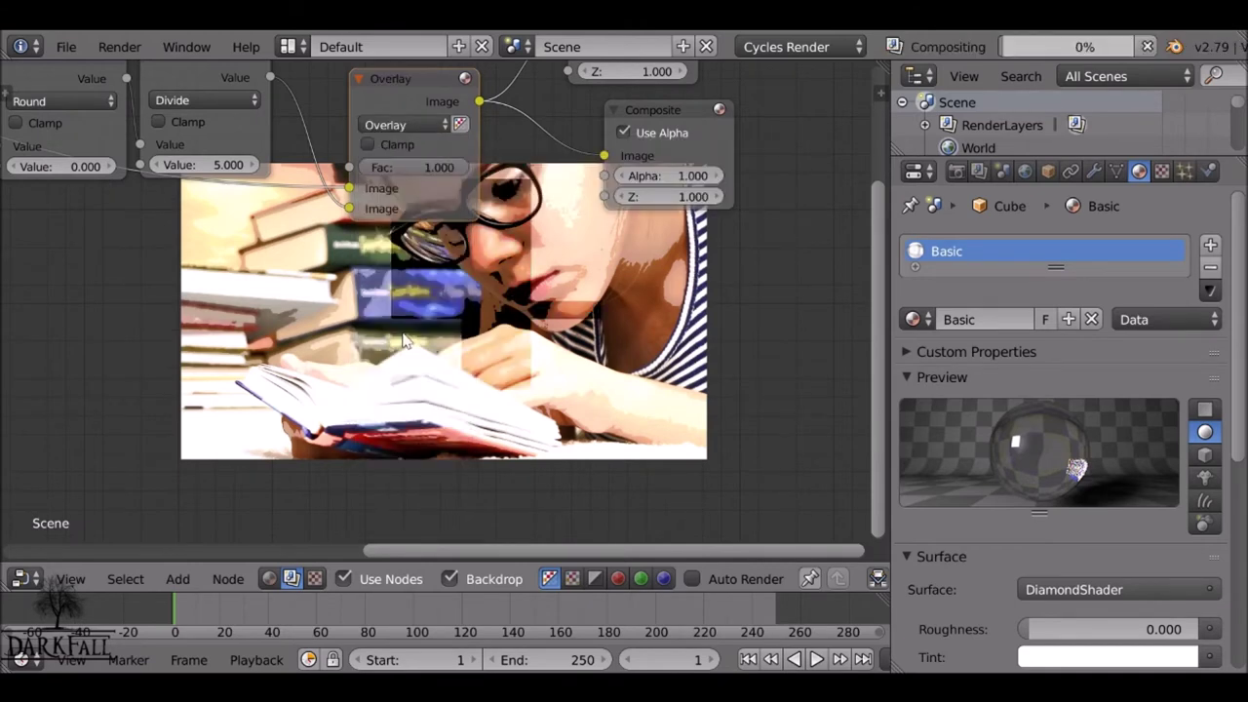
middle_click_drag(537, 254, 517, 202)
left_click(389, 73)
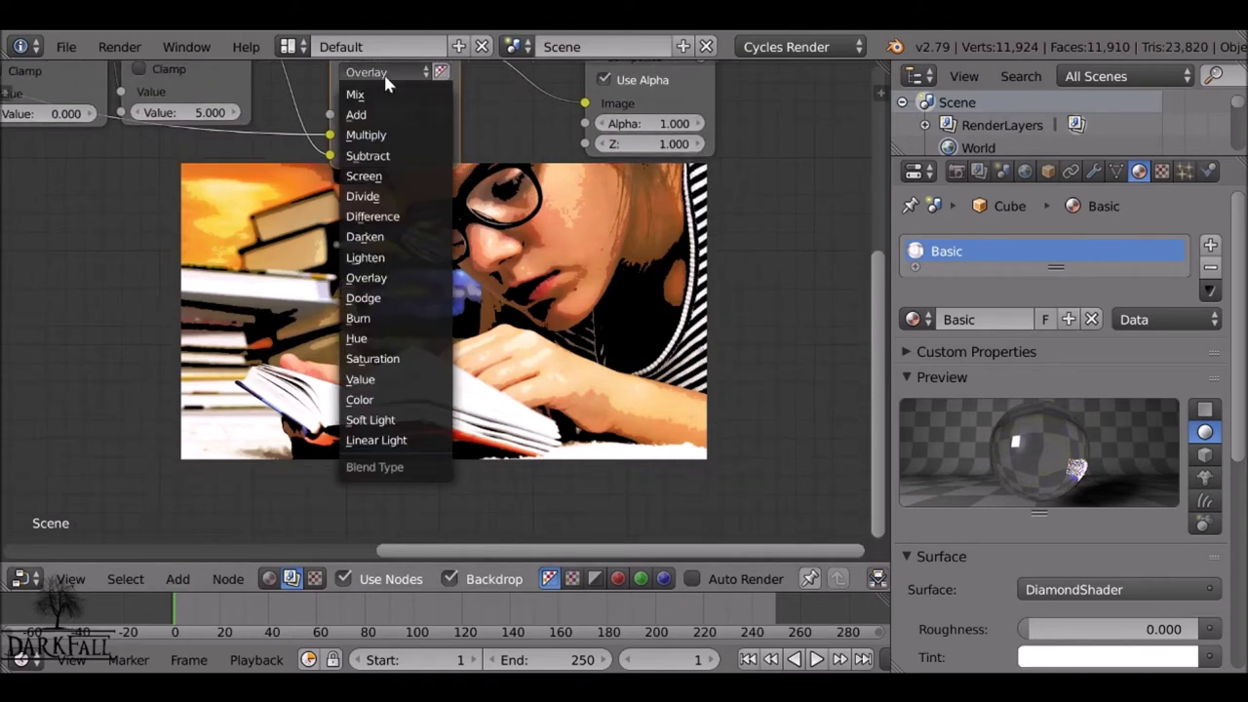
left_click(380, 297)
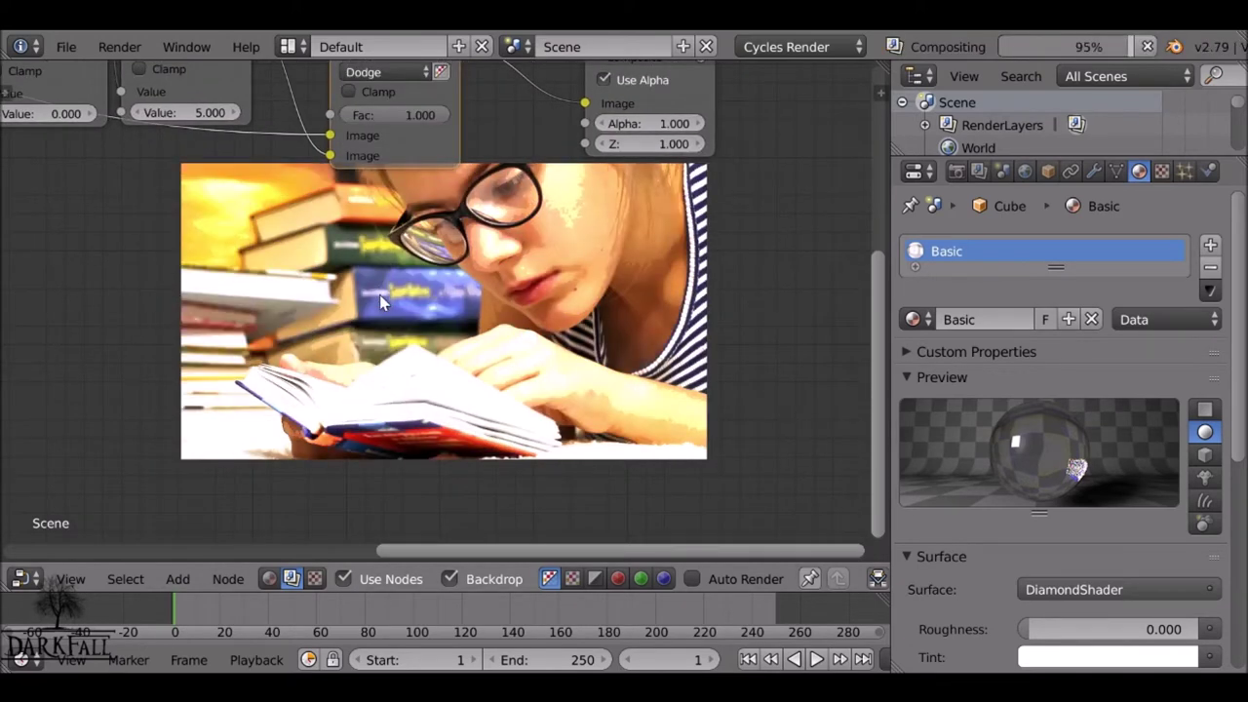
Step: Set the Mix node's blend type to Soft Light and move the node closer to Divide
left_click(403, 69)
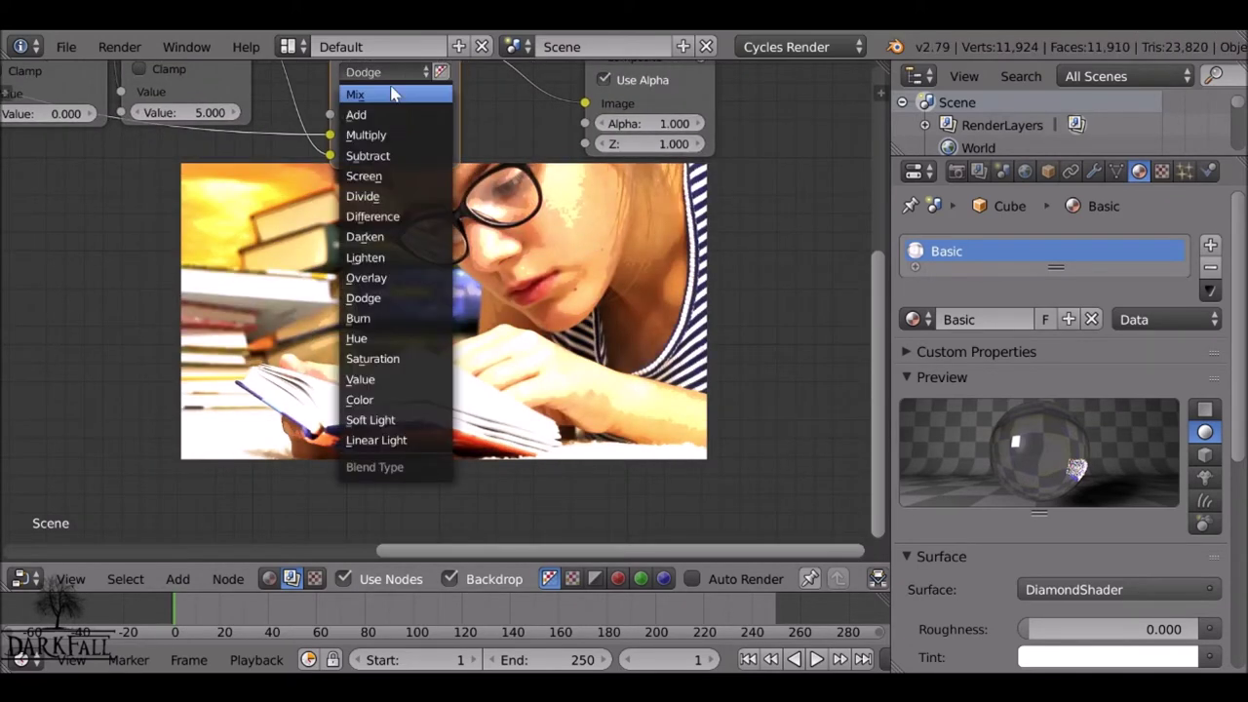
left_click(385, 420)
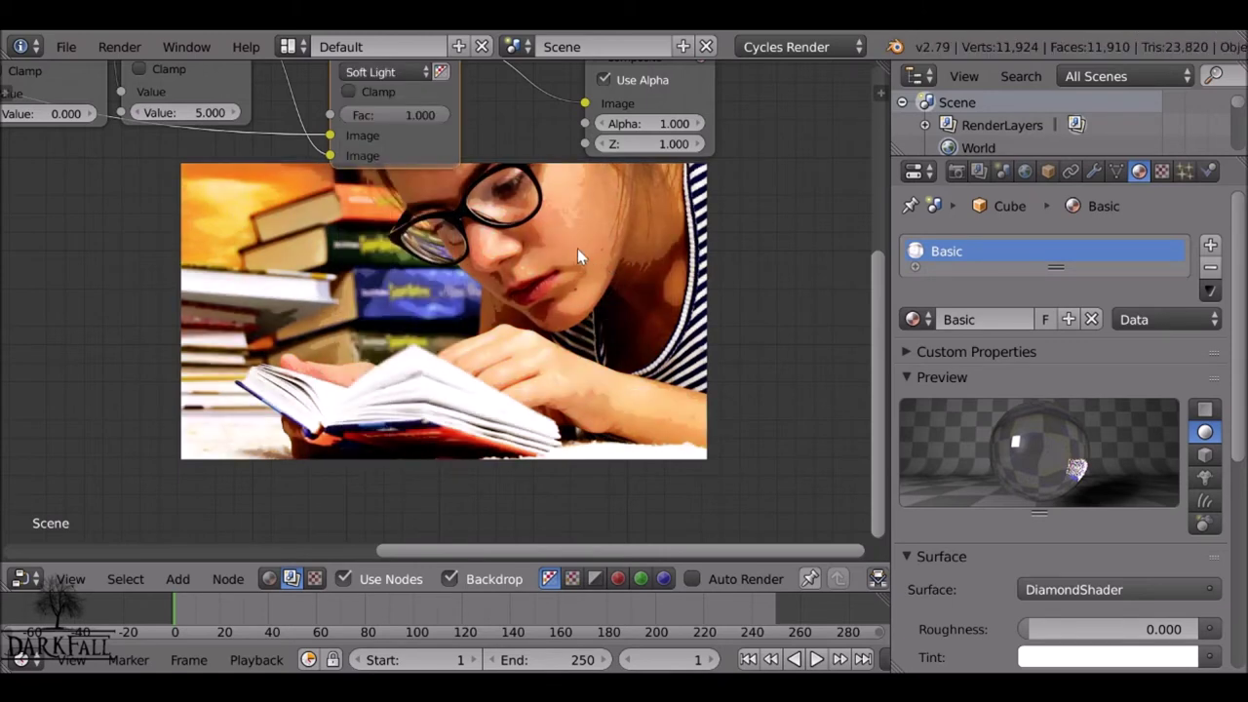
middle_click_drag(493, 131, 505, 232)
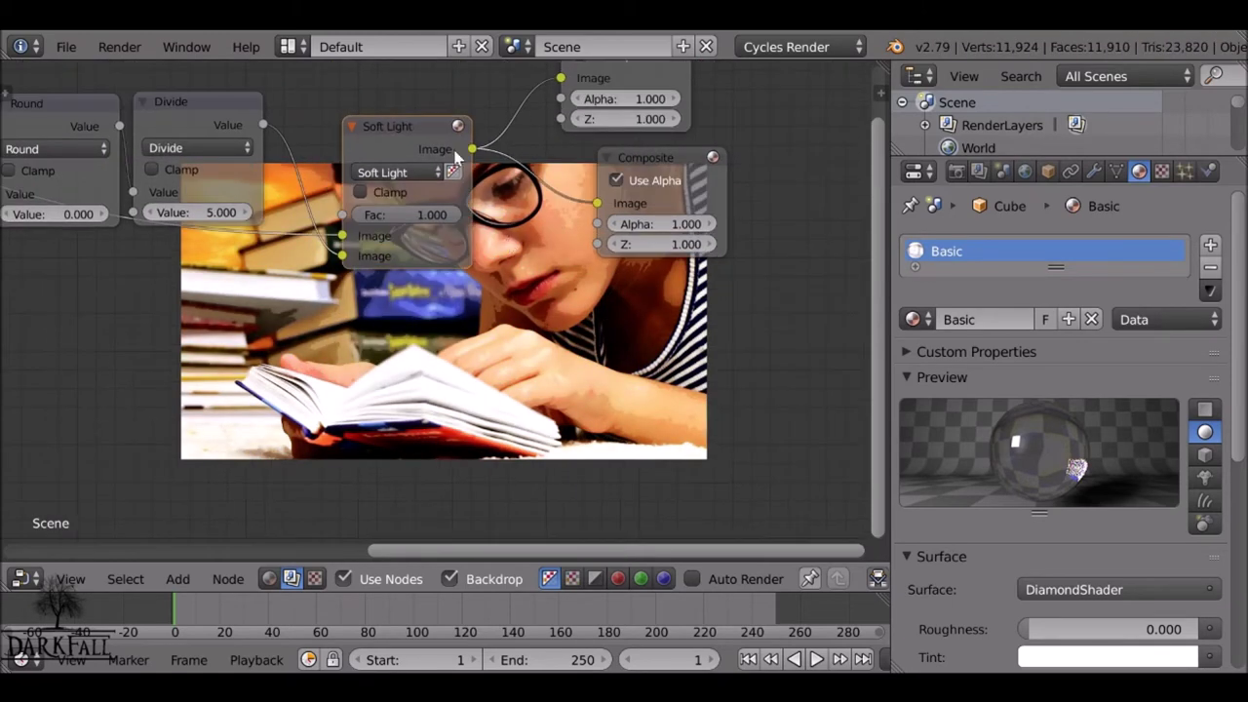
left_click_drag(430, 130, 409, 97)
Step: Try Clamp on the Multiply node and switch it off again
middle_click_drag(302, 196, 547, 154)
scroll(160, 158, "up", 2)
middle_click_drag(160, 158, 240, 148)
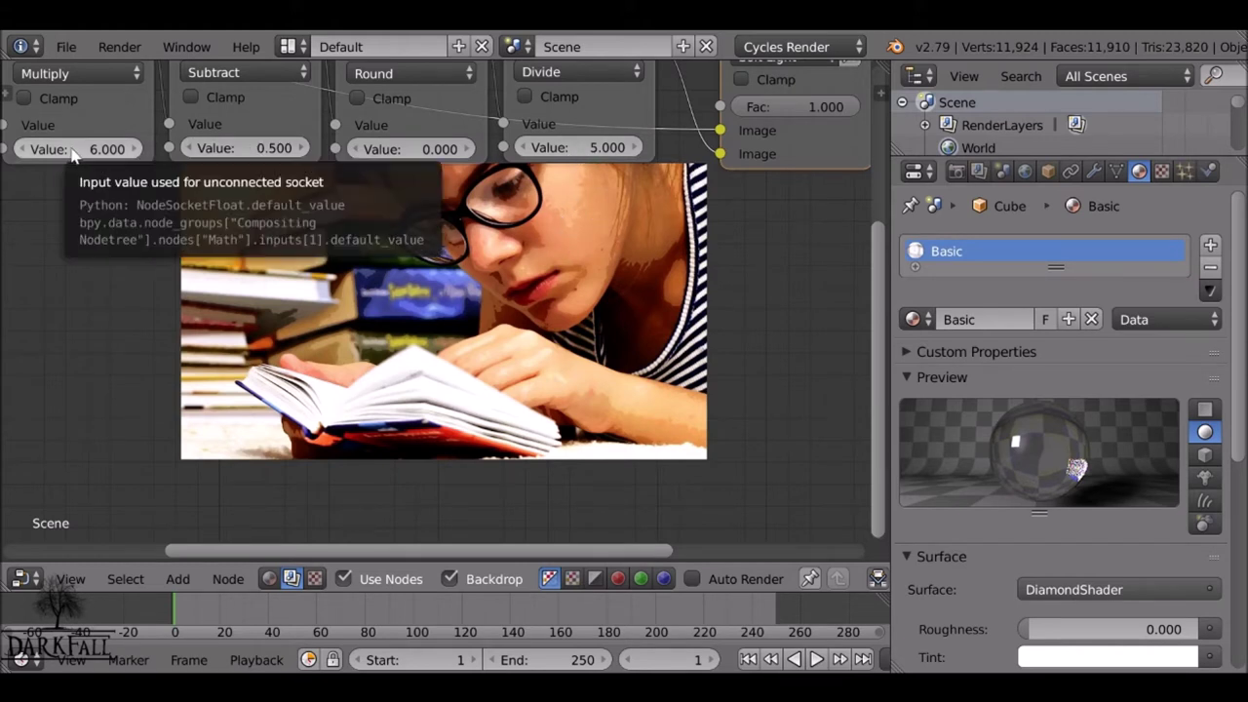
left_click(70, 99)
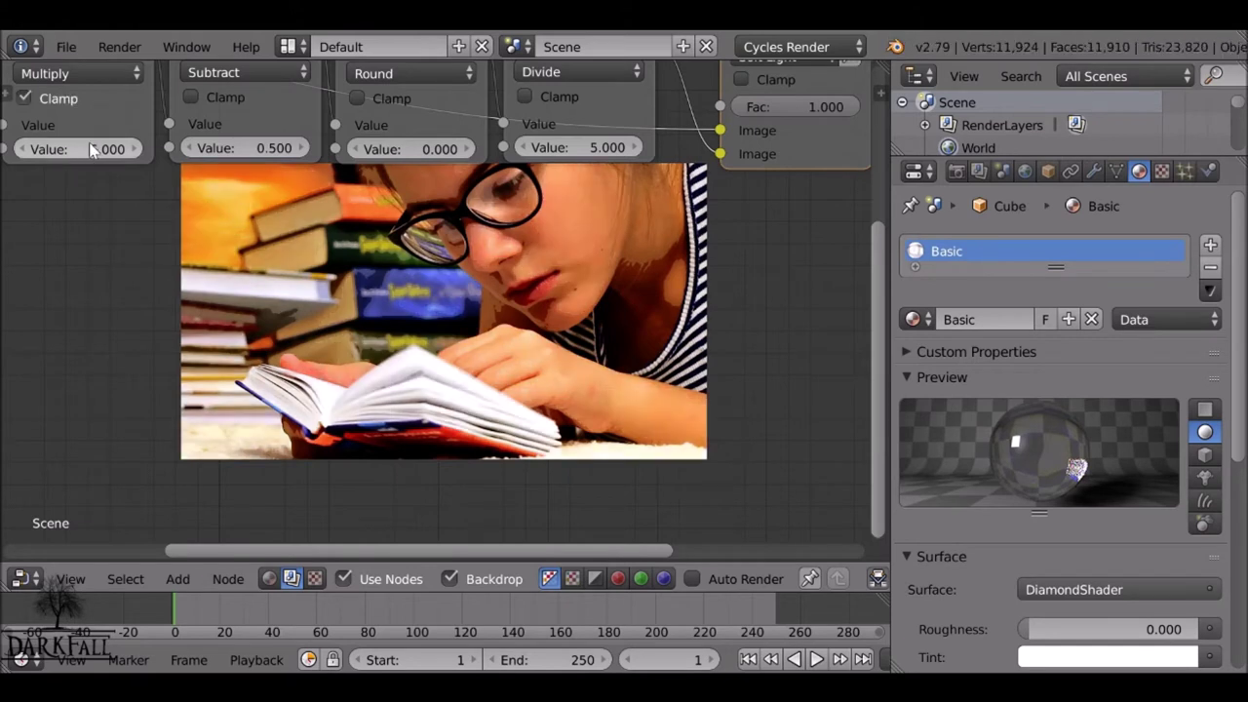
left_click(56, 98)
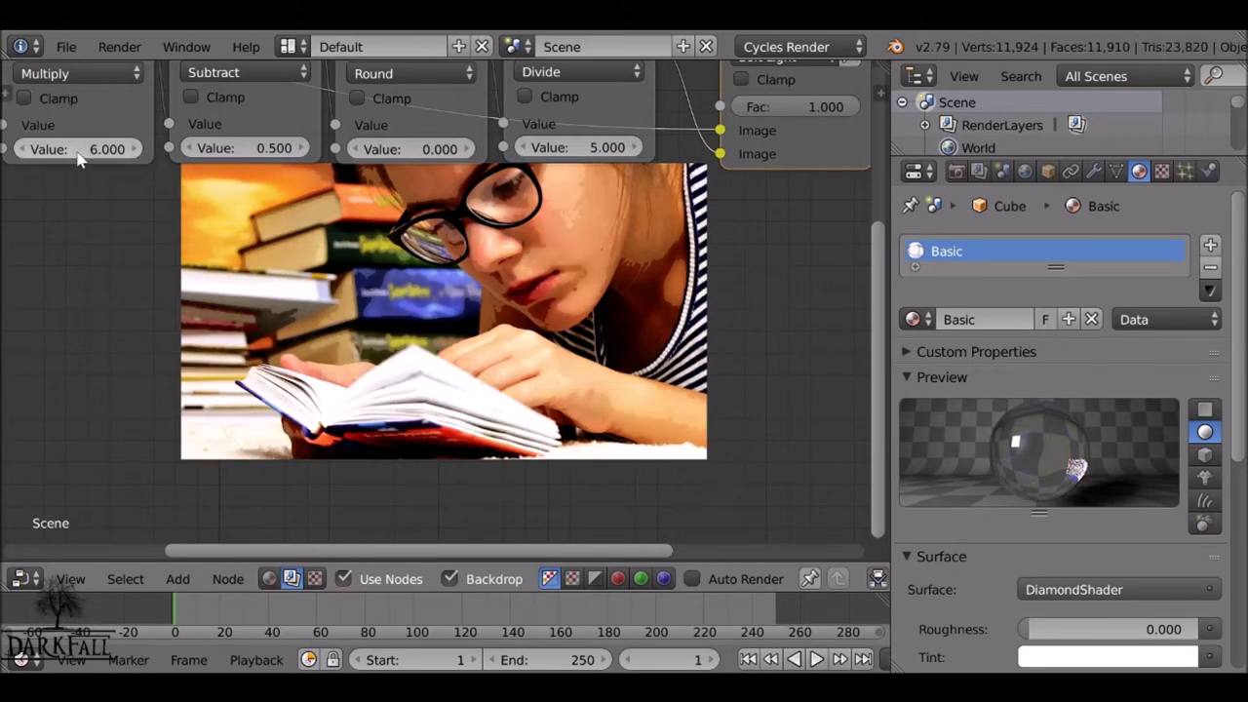
Step: Try second values of 6.67 for Multiply, 0.74 for Subtract and 4.2 for Divide
left_click_drag(67, 151, 122, 151)
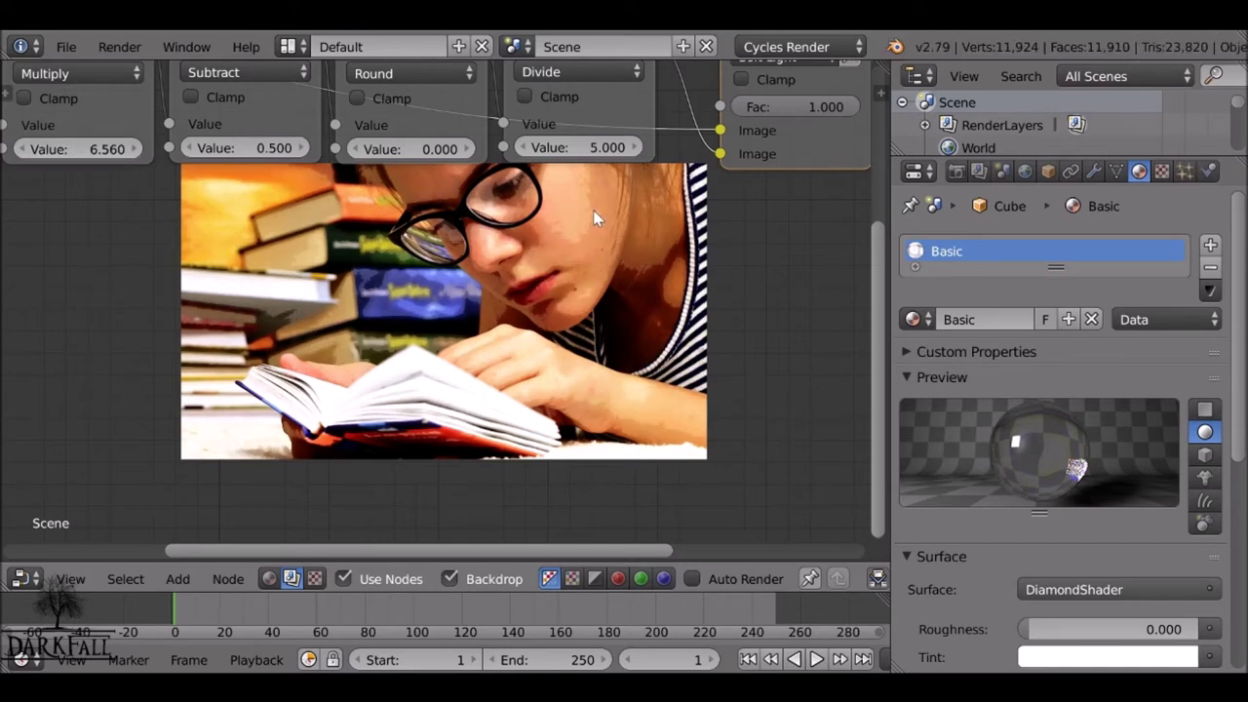
left_click_drag(105, 149, 1, 149)
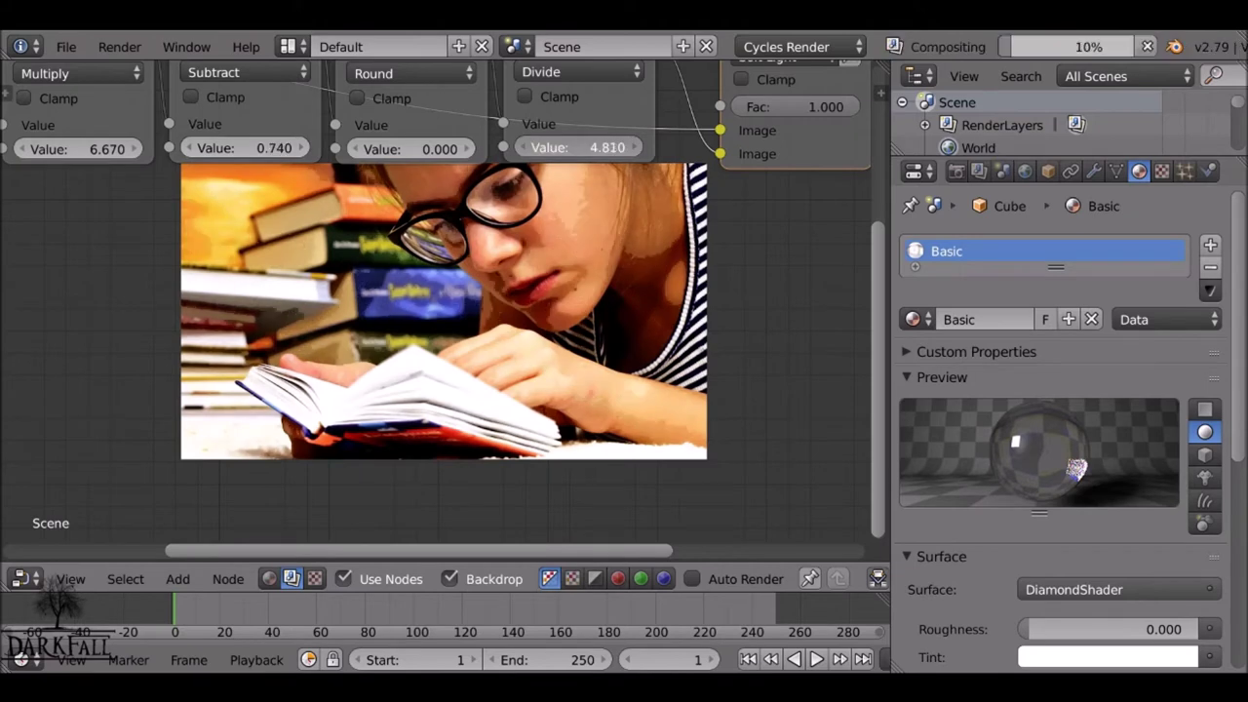
left_click_drag(575, 147, 553, 150)
scroll(553, 150, "down", 4)
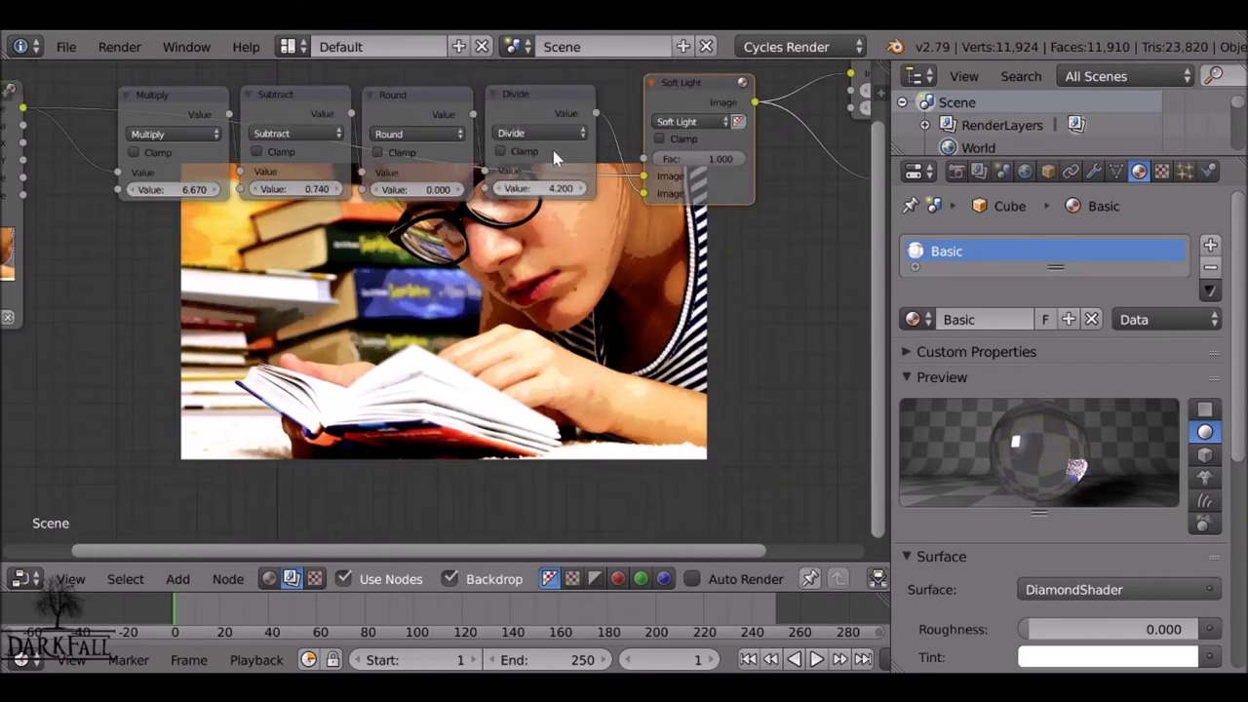
middle_click_drag(553, 156, 543, 75)
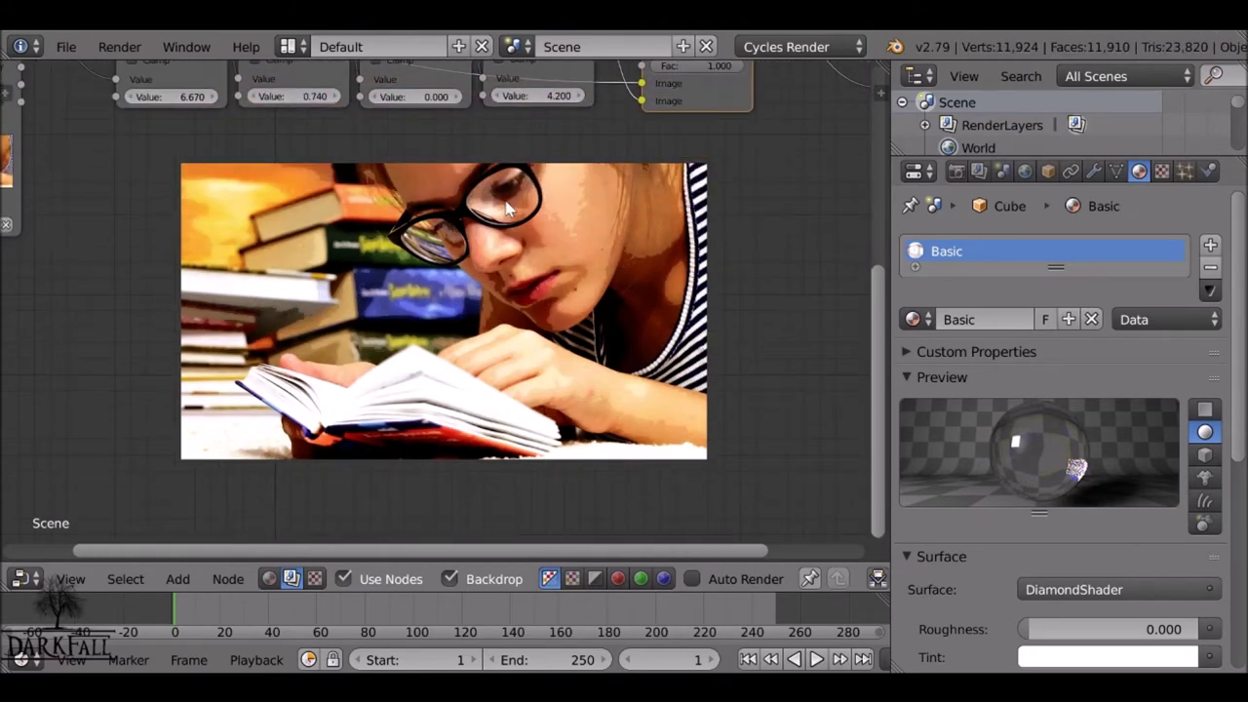
scroll(506, 203, "down", 2)
middle_click_drag(629, 67, 630, 123)
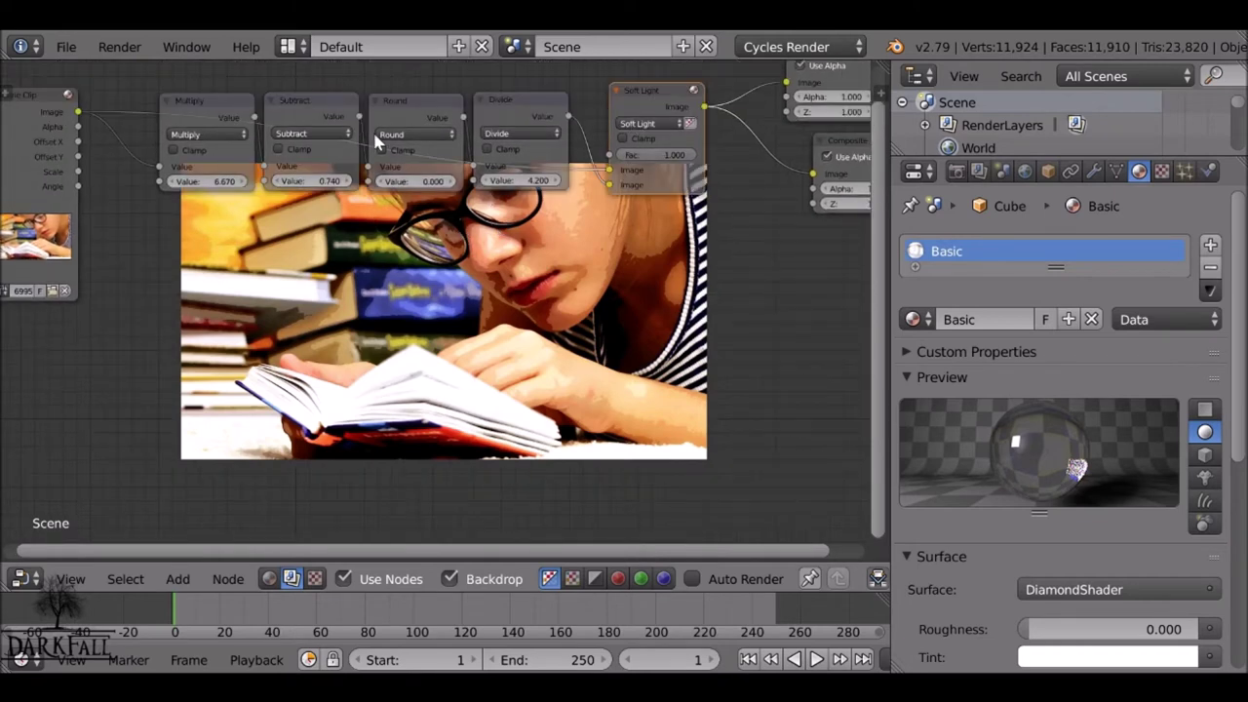
Step: Set the second values of the Multiply, Subtract and Divide nodes to 6, 0.5 and 5
scroll(372, 130, "up", 1)
left_click(176, 159)
type("6")
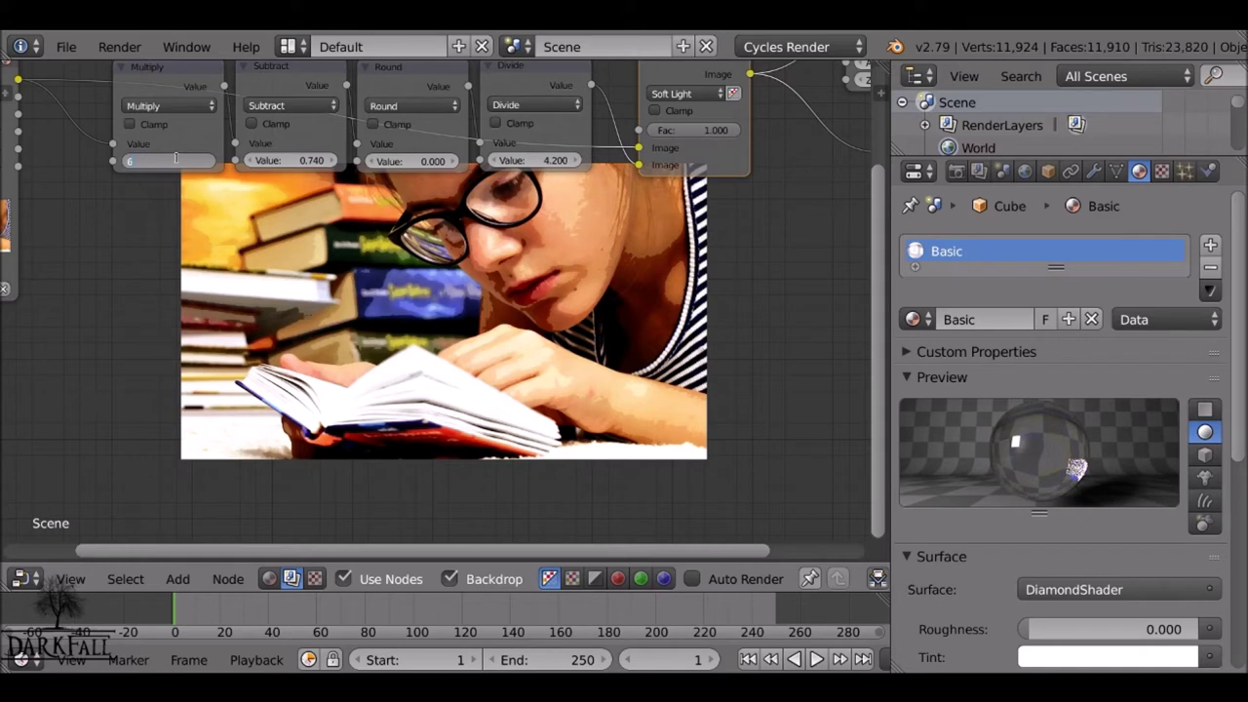
key("Return")
left_click(292, 161)
type("0.5")
key("Return")
left_click(555, 163)
type("5")
key("Return")
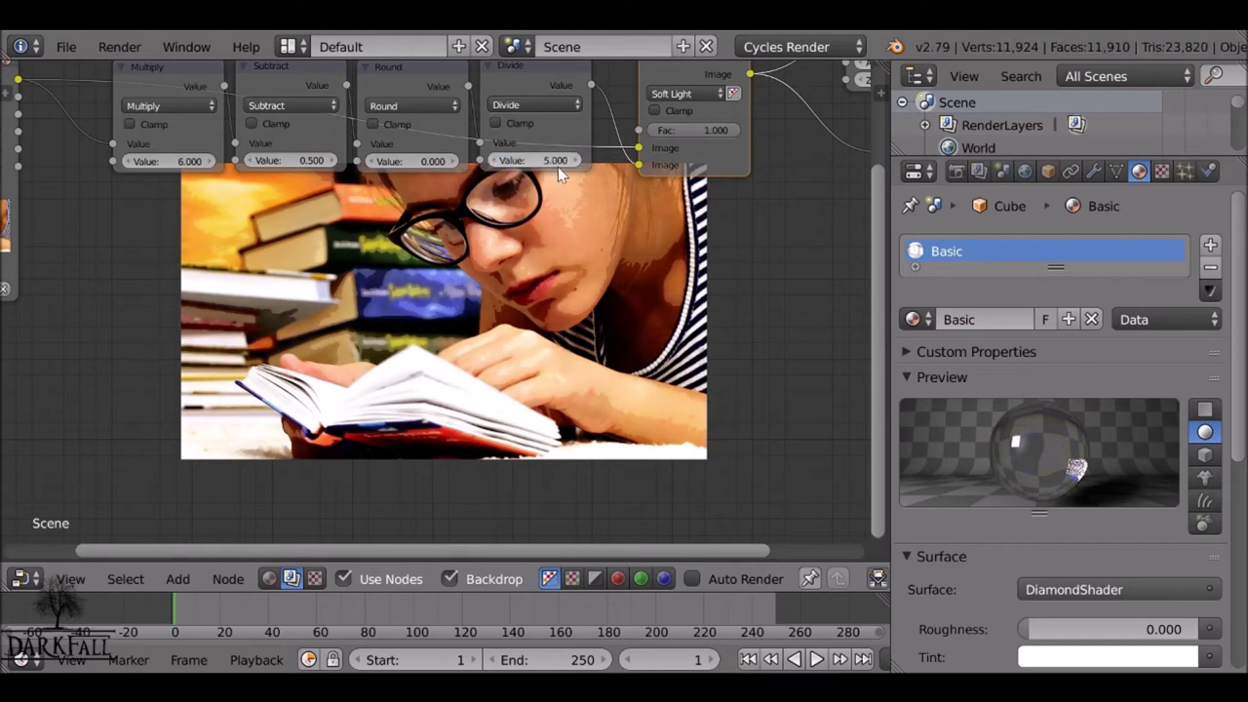
Step: Set the Soft Light node's blend type to Overlay
key("Home")
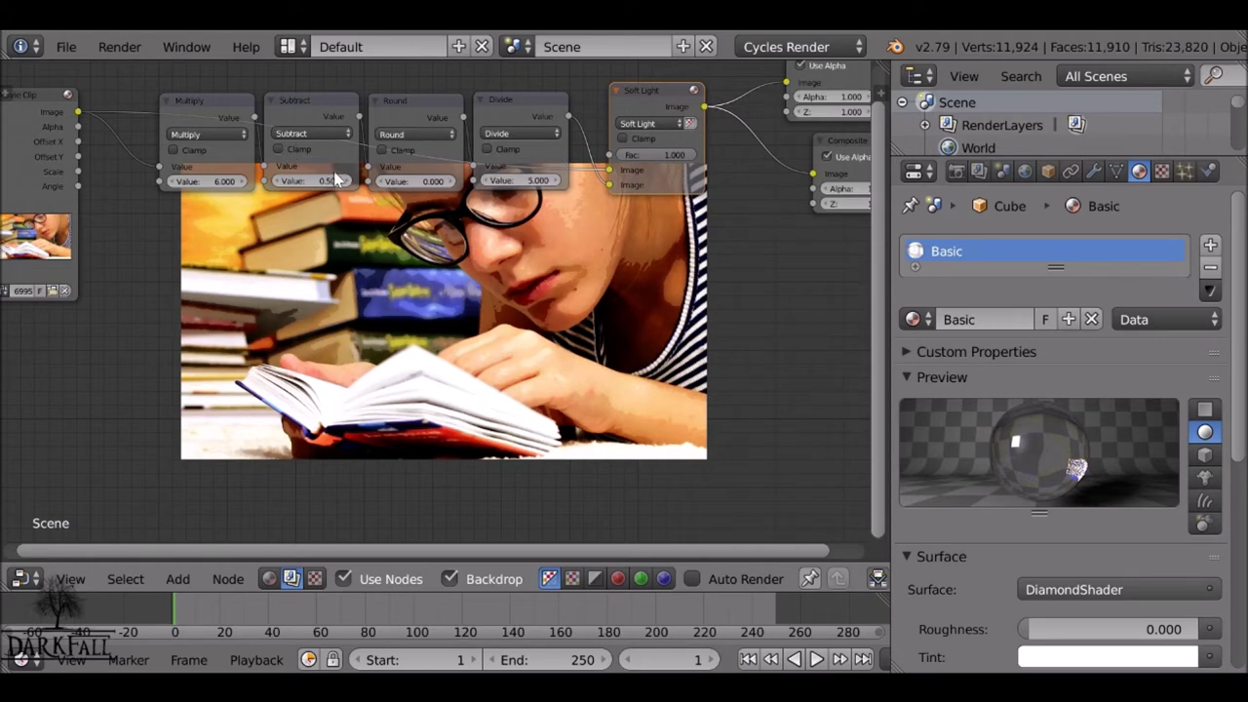
left_click(660, 123)
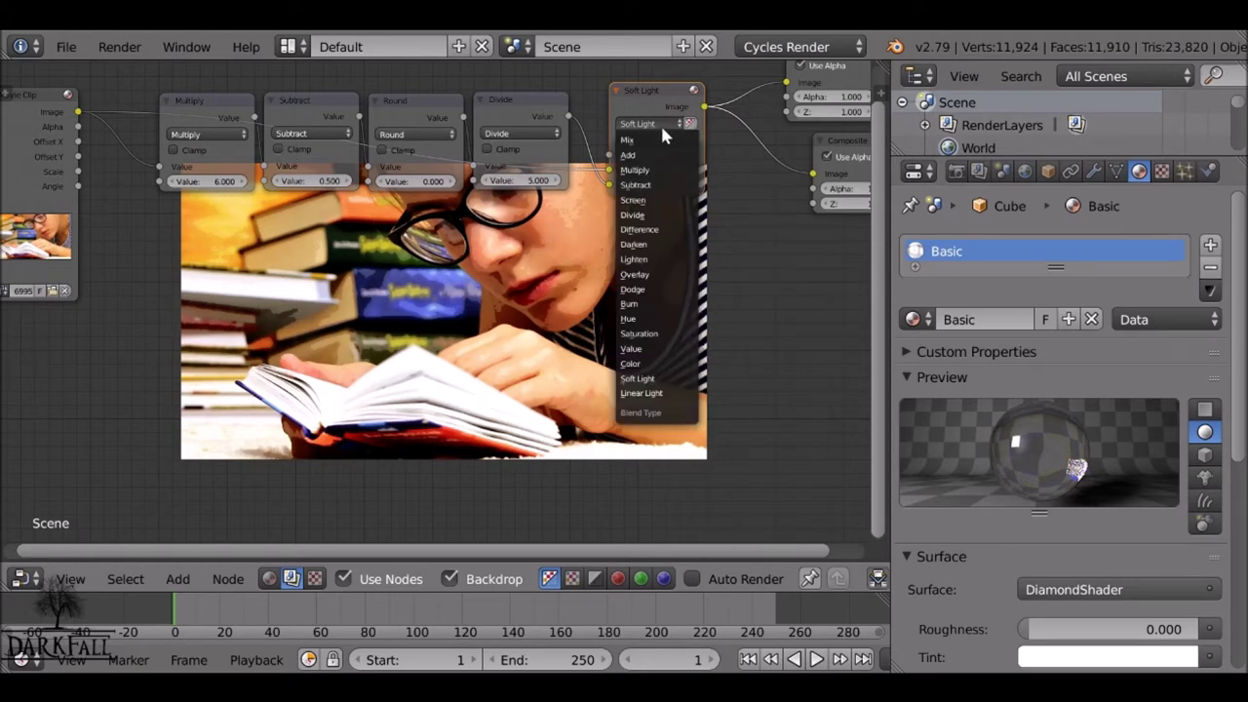
left_click(665, 277)
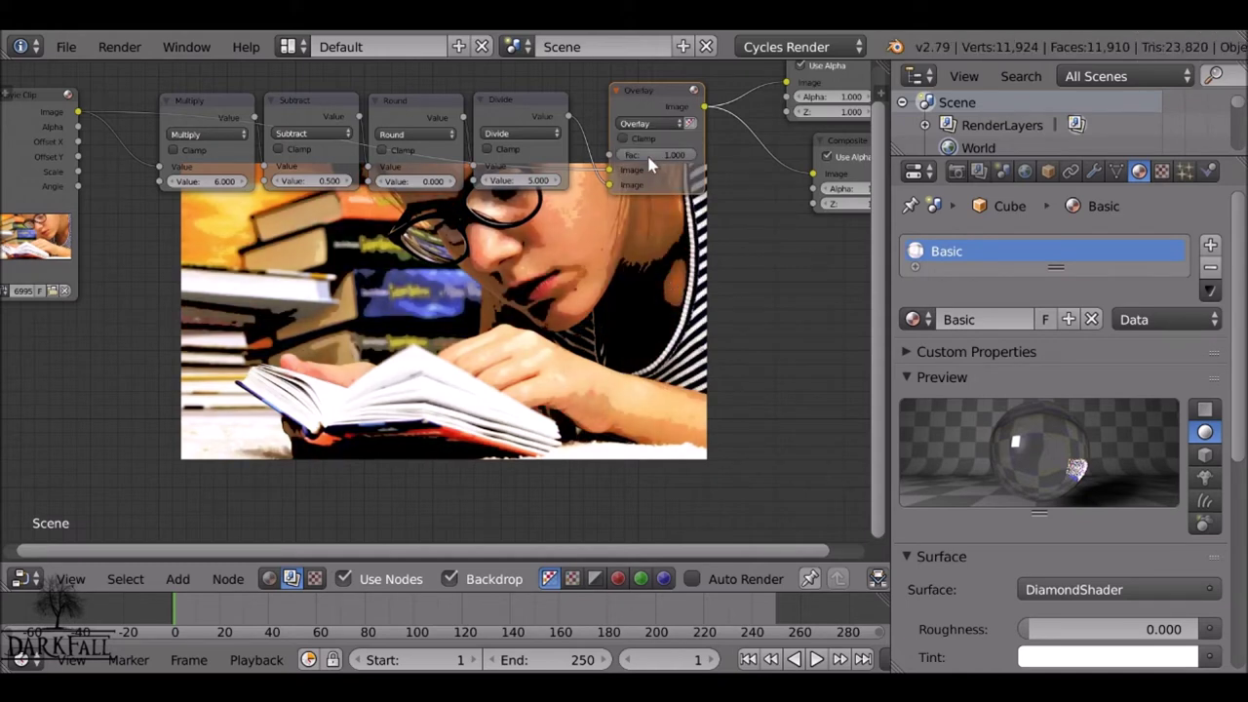
Step: Group the Multiply, Subtract, Round, Divide and Overlay nodes into one node group
scroll(411, 229, "up", 2)
middle_click_drag(412, 229, 409, 320)
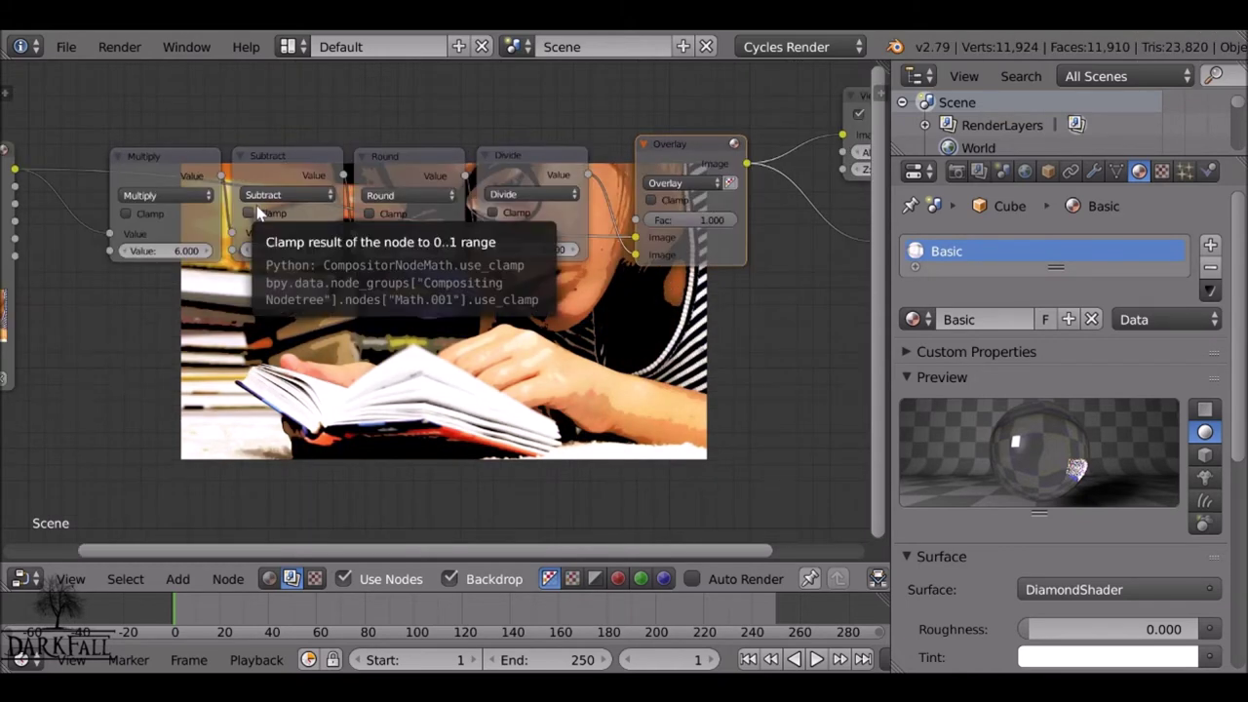
scroll(302, 292, "down", 2)
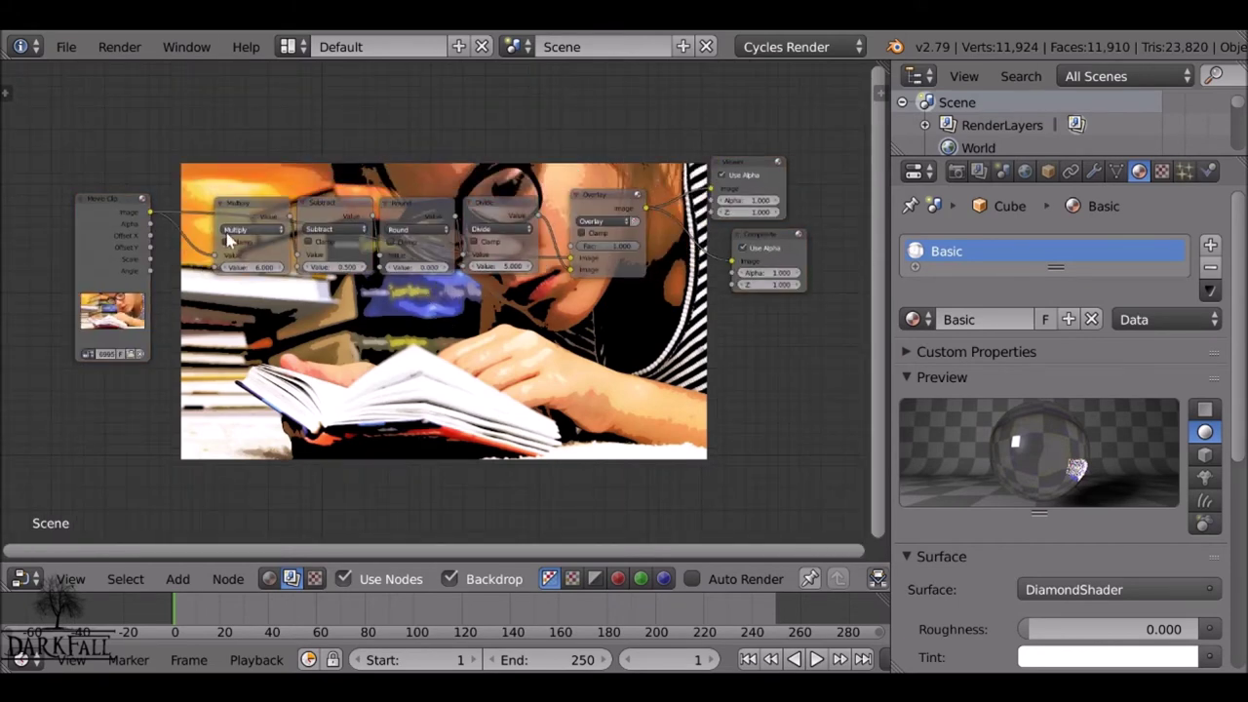
key("b")
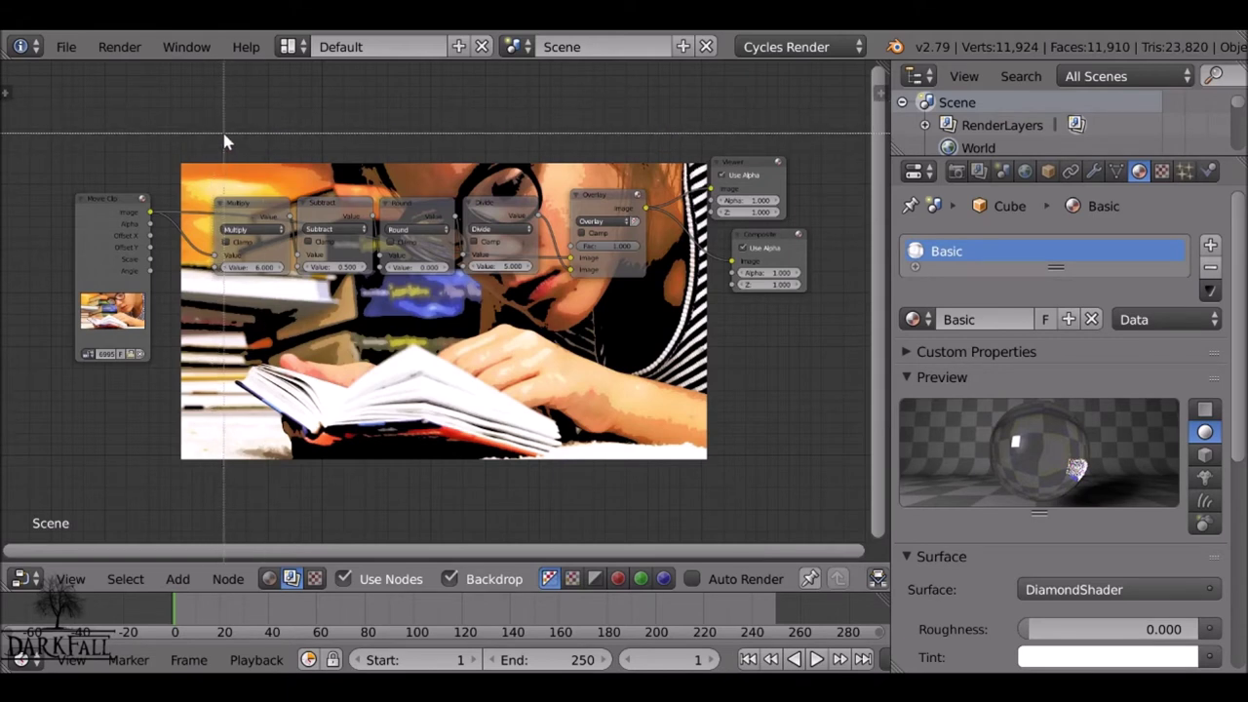
left_click_drag(222, 130, 639, 322)
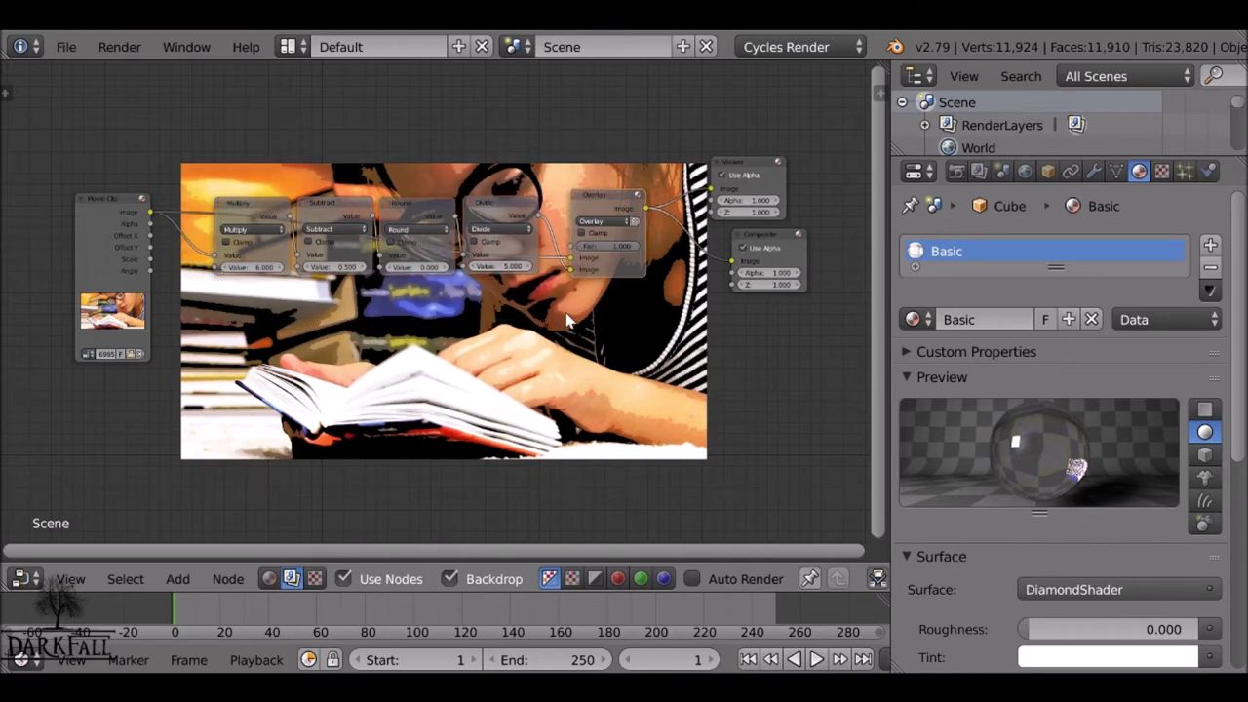
key("ctrl+g")
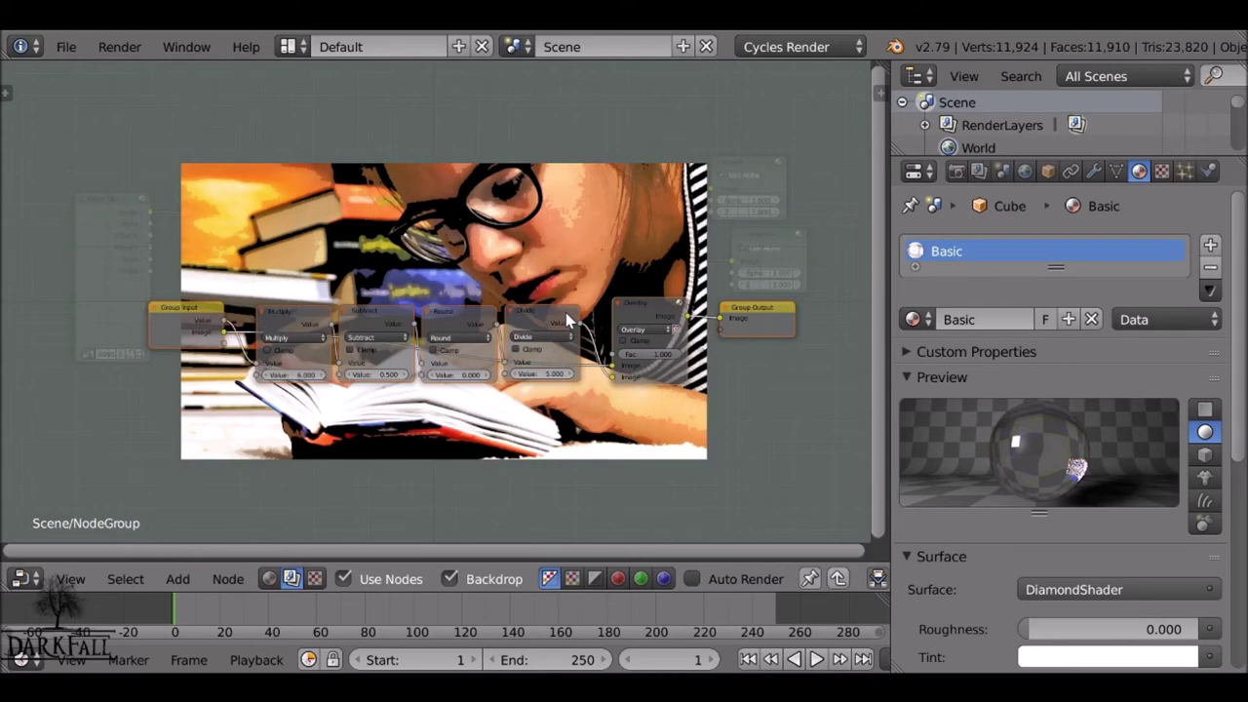
Step: Spread out the Group Input and Group Output nodes on either side of the node chain inside the group
left_click_drag(223, 322, 252, 285)
middle_click_drag(253, 286, 250, 229)
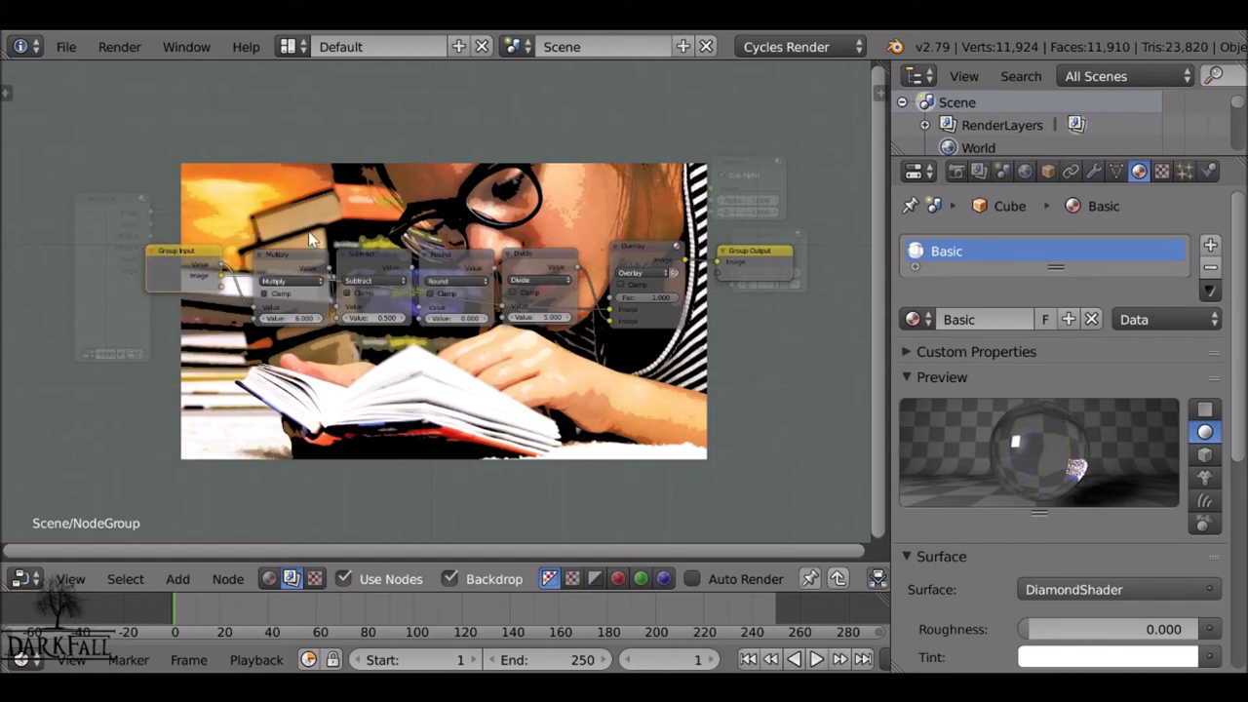
scroll(334, 234, "up", 1)
left_click_drag(143, 273, 66, 333)
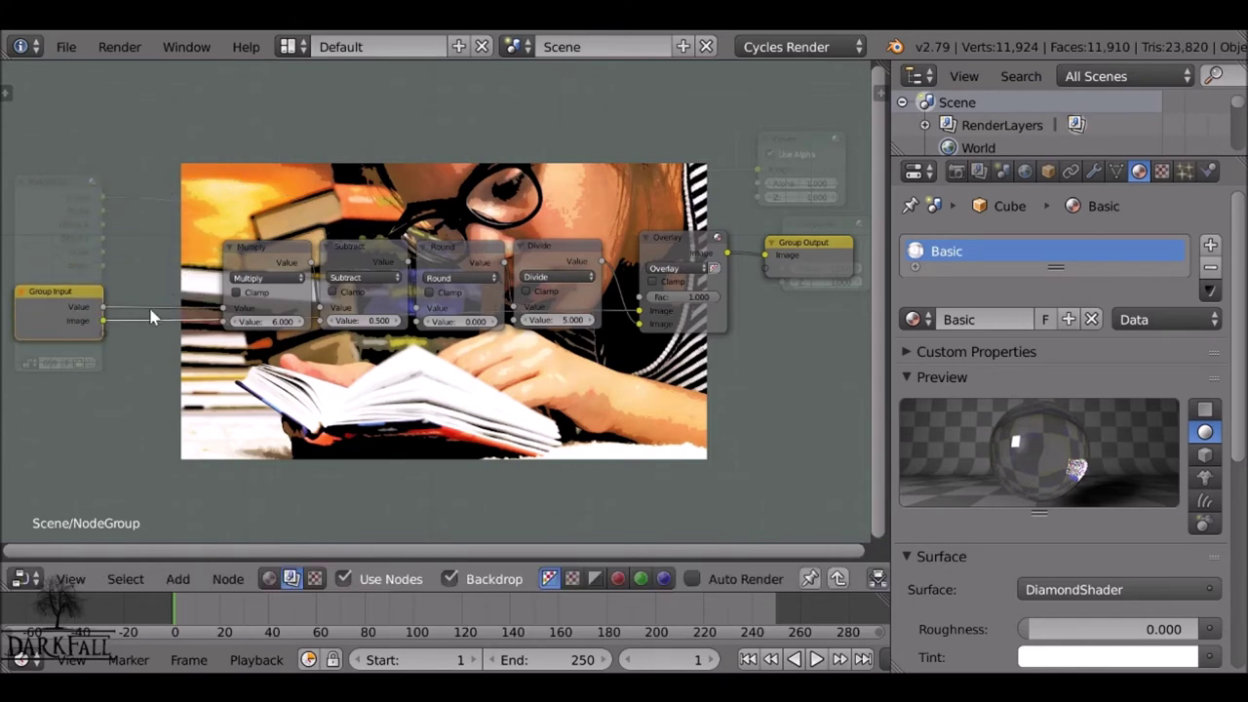
left_click_drag(820, 252, 850, 241)
middle_click_drag(665, 249, 623, 207)
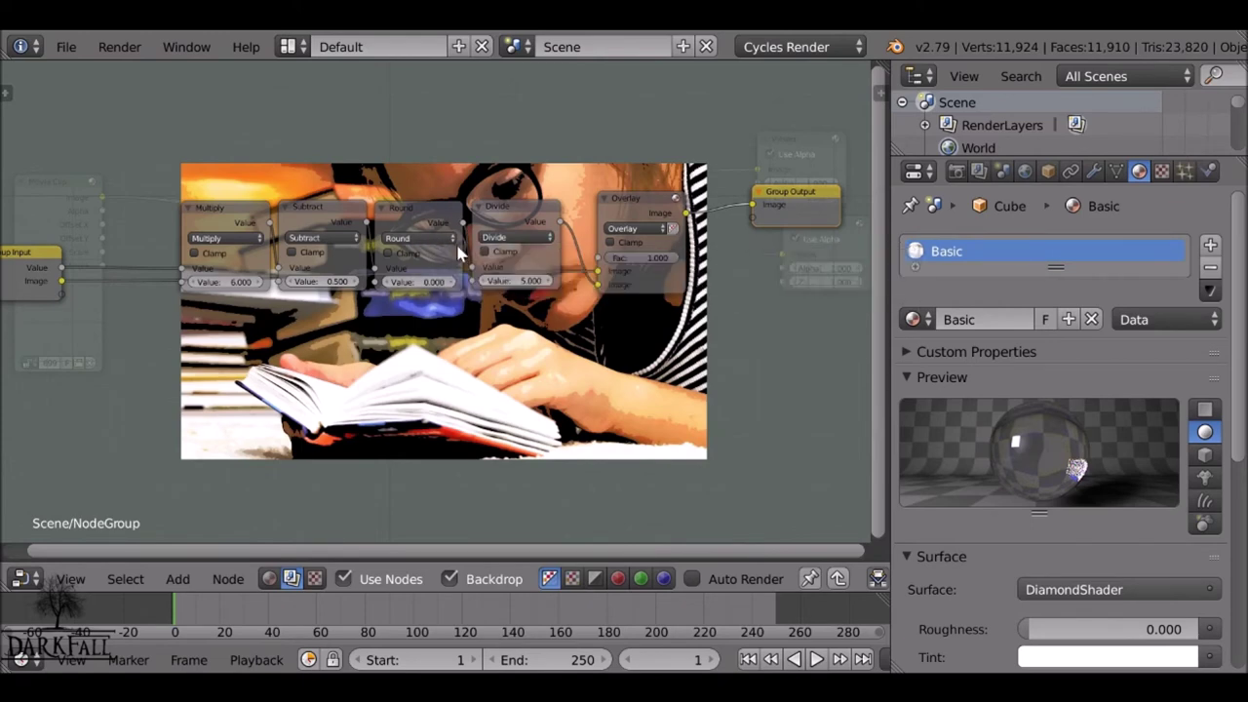
Step: Exit the group and place its node above the backdrop image, between the Movie Clip and Viewer nodes
key("Tab")
left_click_drag(429, 209, 449, 134)
scroll(458, 199, "up", 2)
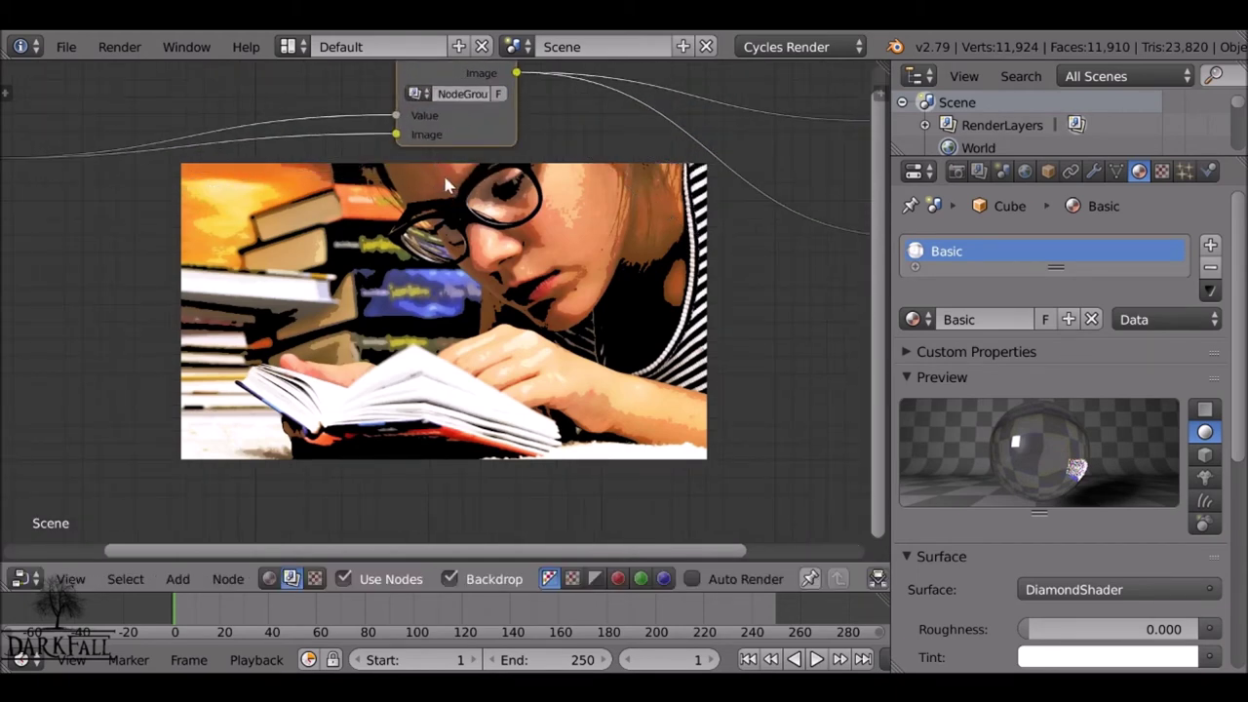
scroll(446, 185, "down", 1)
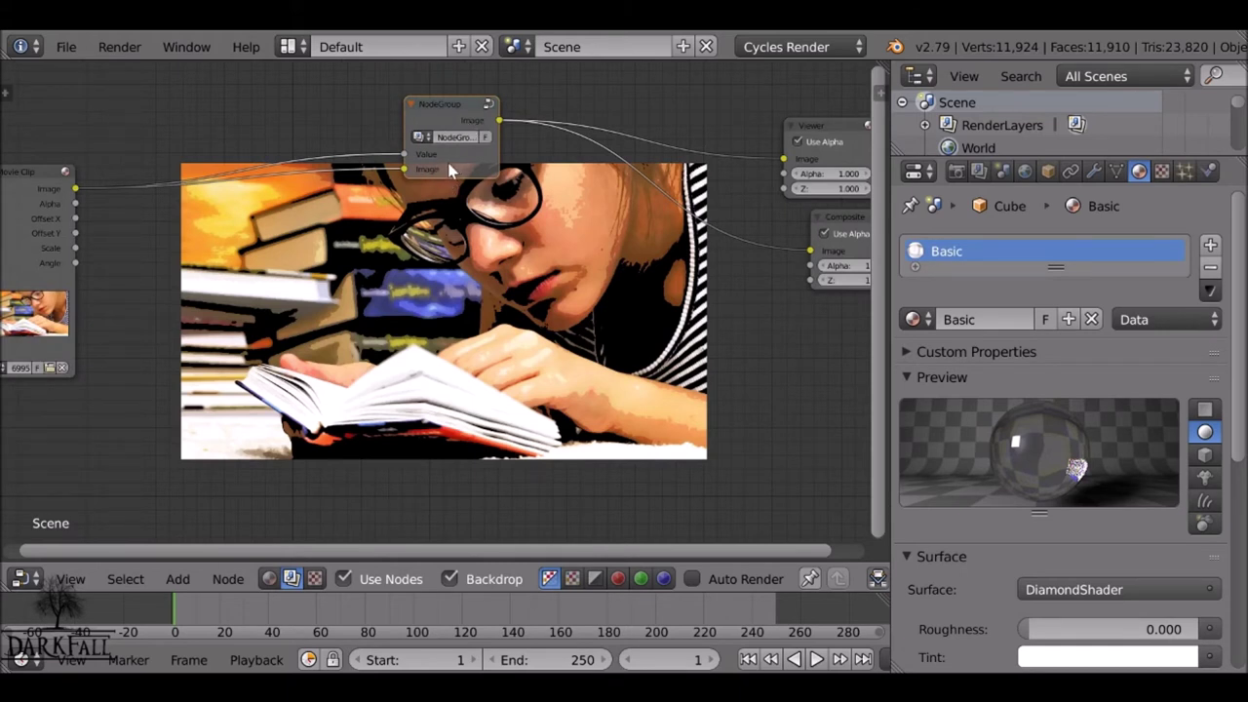
left_click_drag(77, 190, 403, 154)
left_click_drag(449, 124, 437, 127)
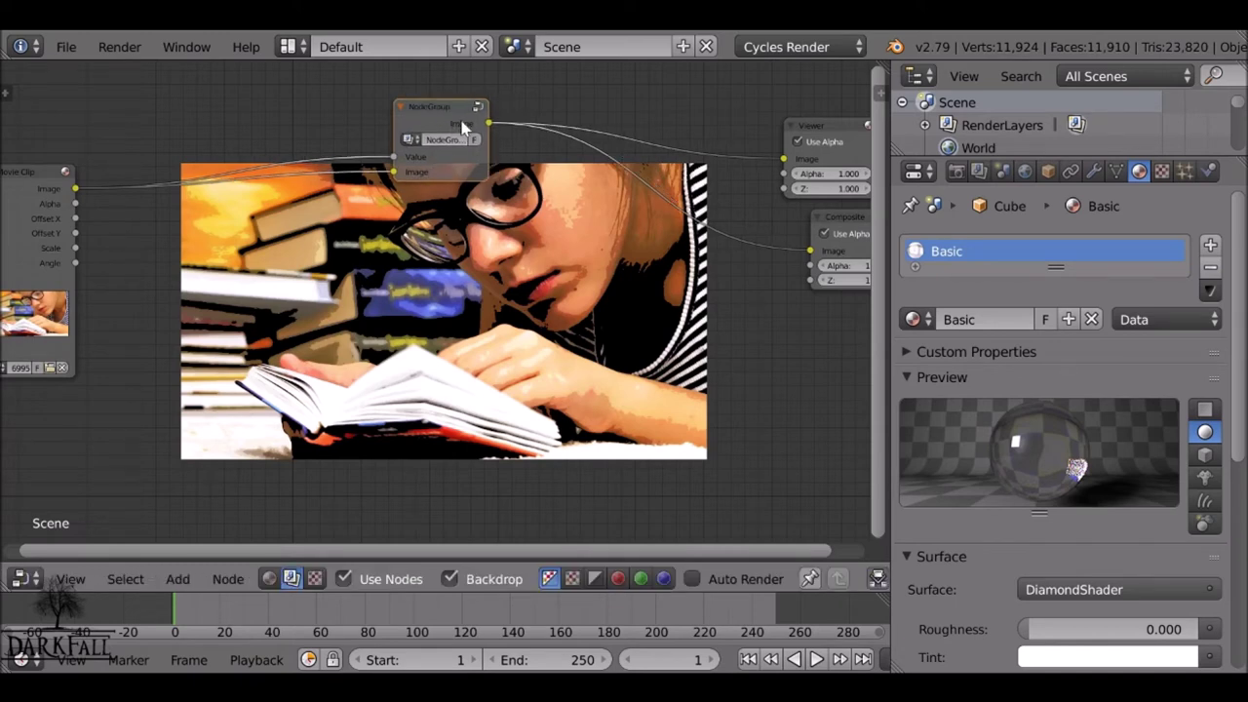
Step: Reopen the node group and place the Group Input and Overlay nodes lower than the Math nodes
key("Tab")
middle_click_drag(346, 210, 424, 203)
left_click_drag(110, 192, 89, 244)
left_click(304, 120)
left_click_drag(753, 186, 750, 192)
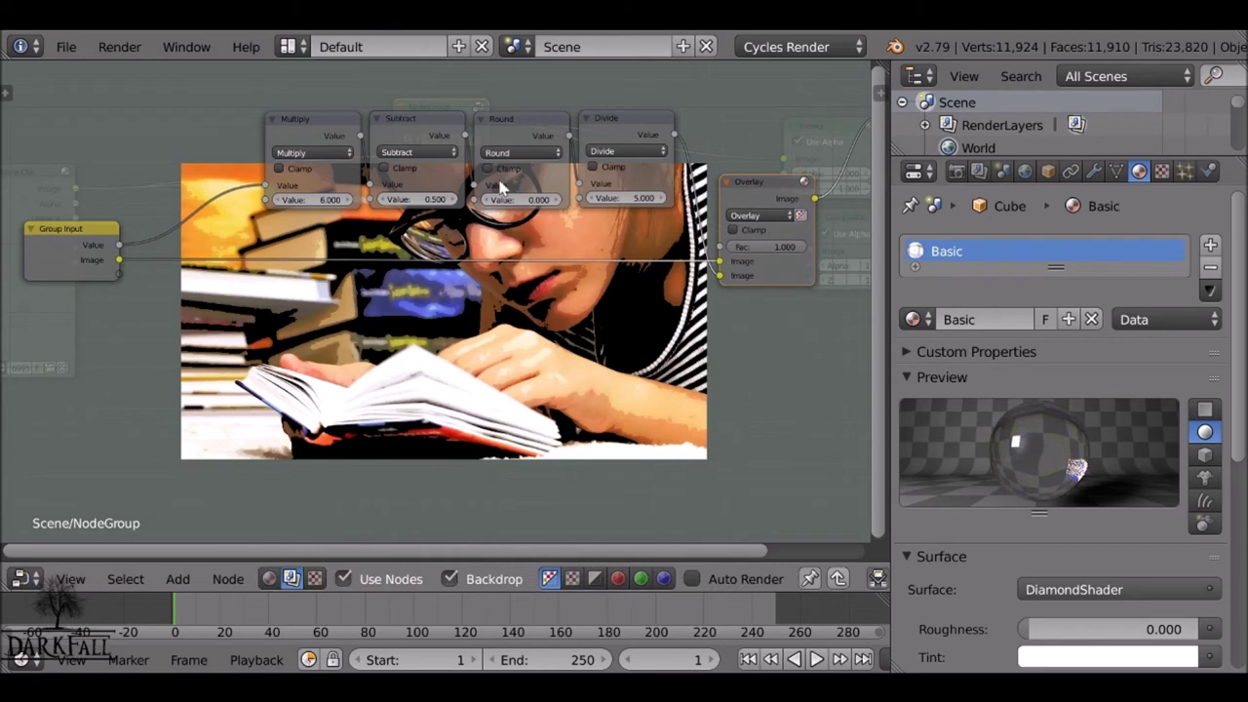
Step: Link the Group Input's Image output to Multiply's first value, leaving Multiply's second value unlinked
left_click_drag(117, 259, 199, 242)
left_click_drag(256, 198, 265, 199)
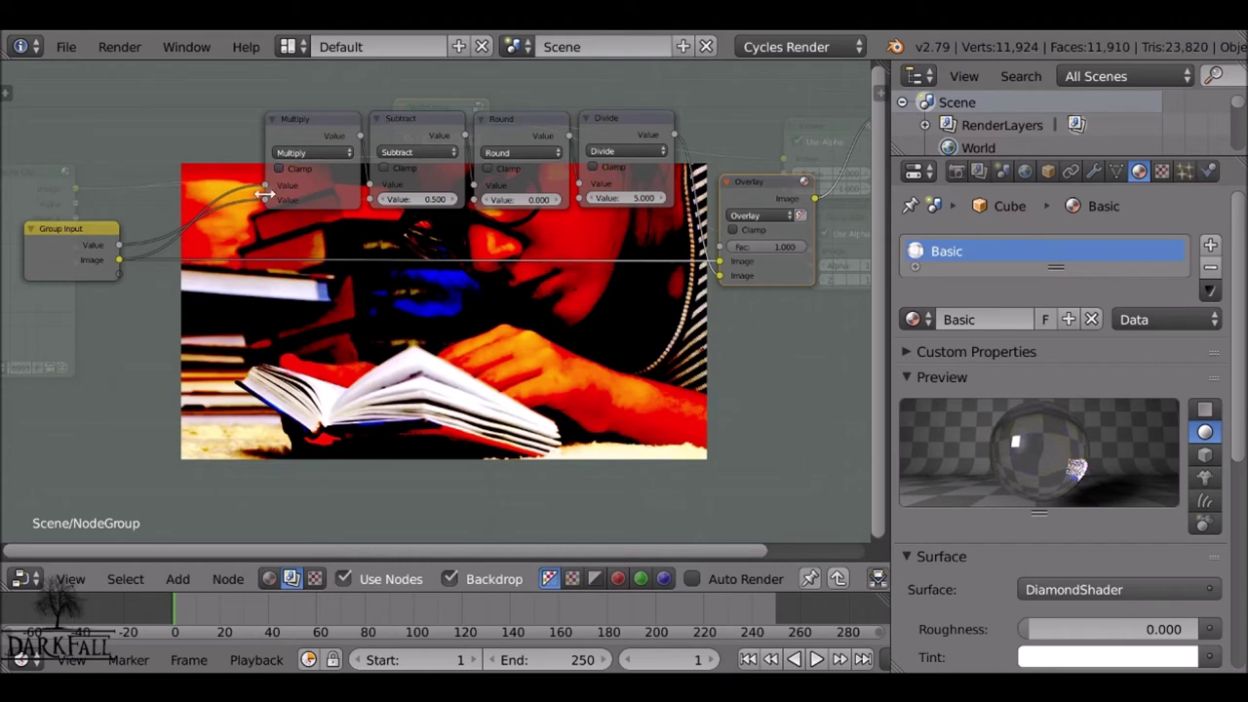
left_click_drag(265, 199, 162, 186)
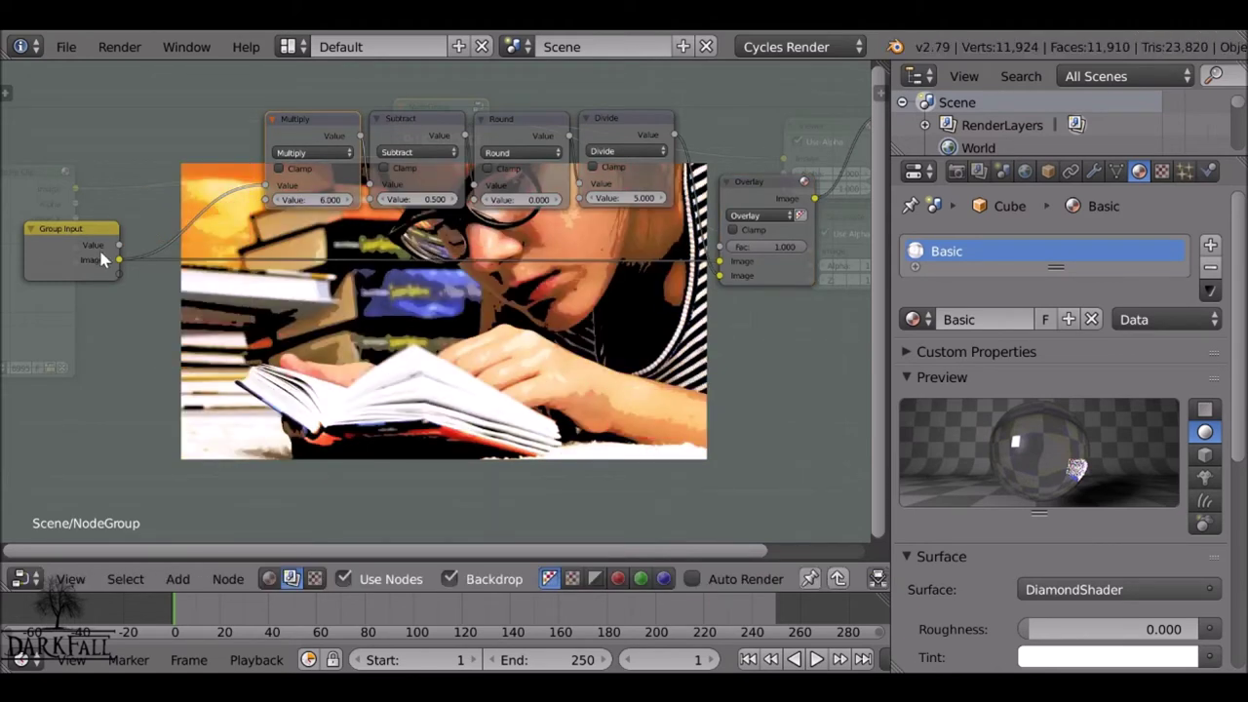
Step: Show the group's interface properties and remove the unused Value input
key("n")
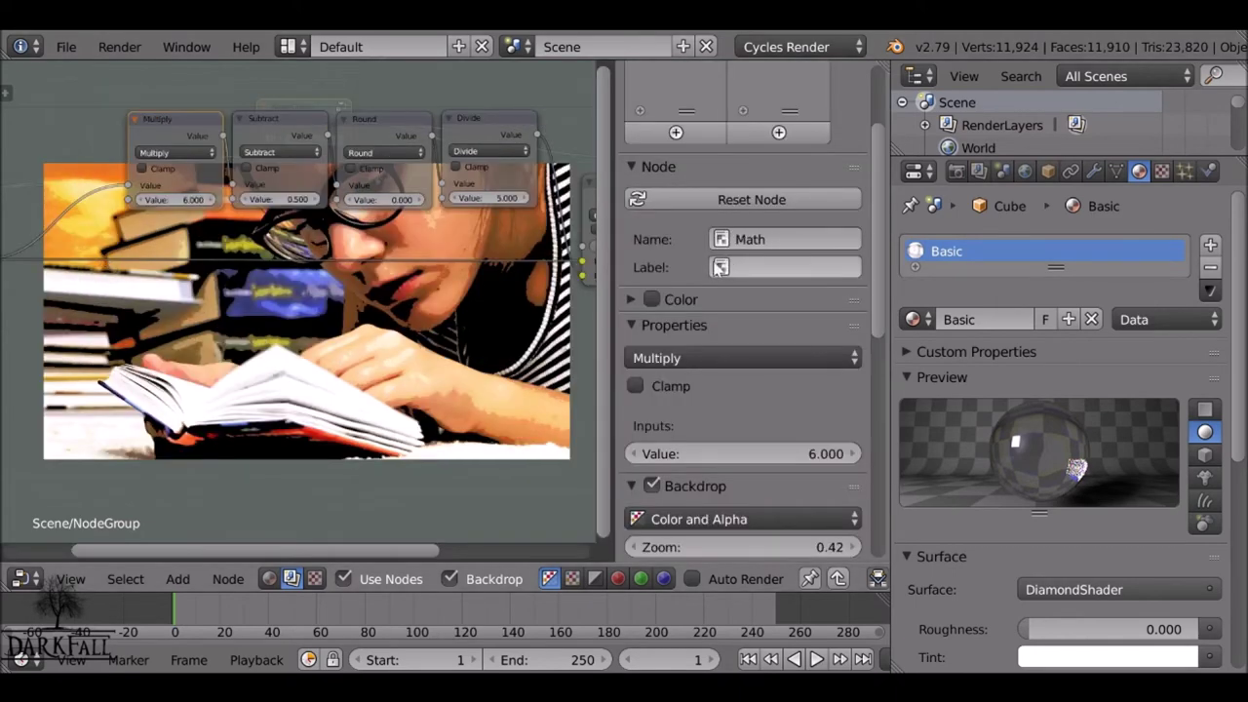
left_click_drag(610, 269, 658, 264)
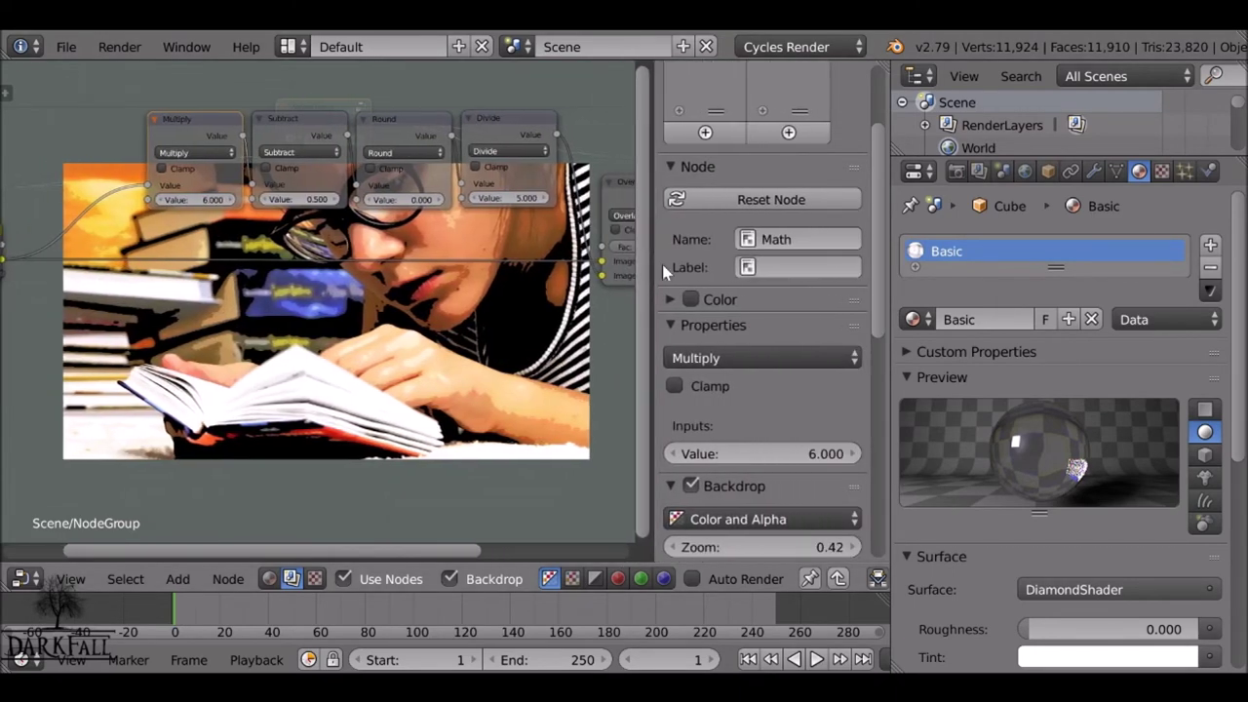
middle_click_drag(162, 285, 316, 282)
scroll(715, 310, "up", 4)
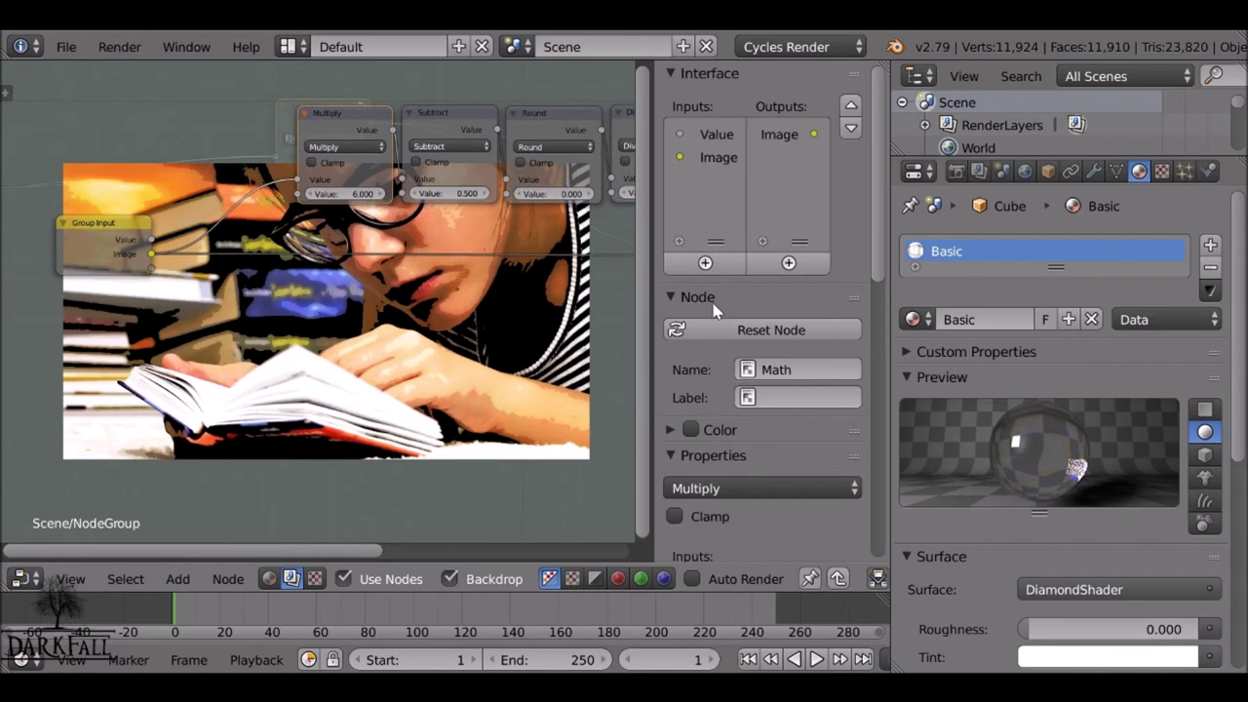
left_click(706, 134)
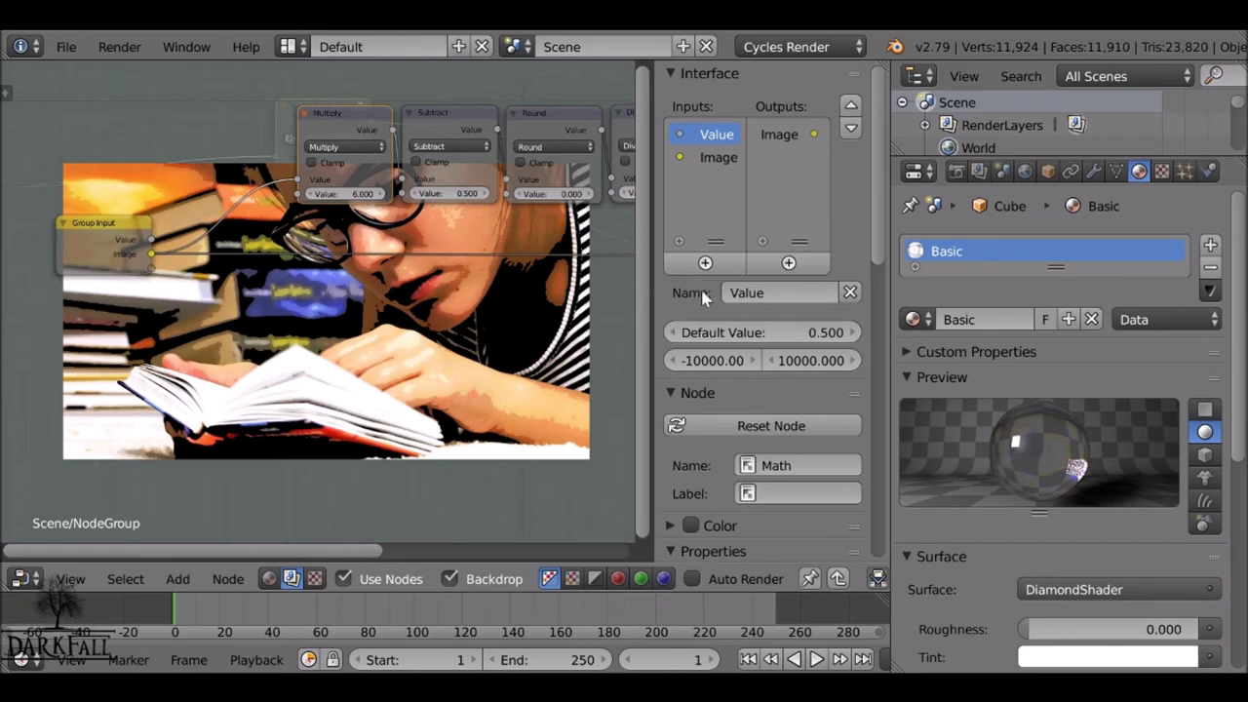
left_click(851, 292)
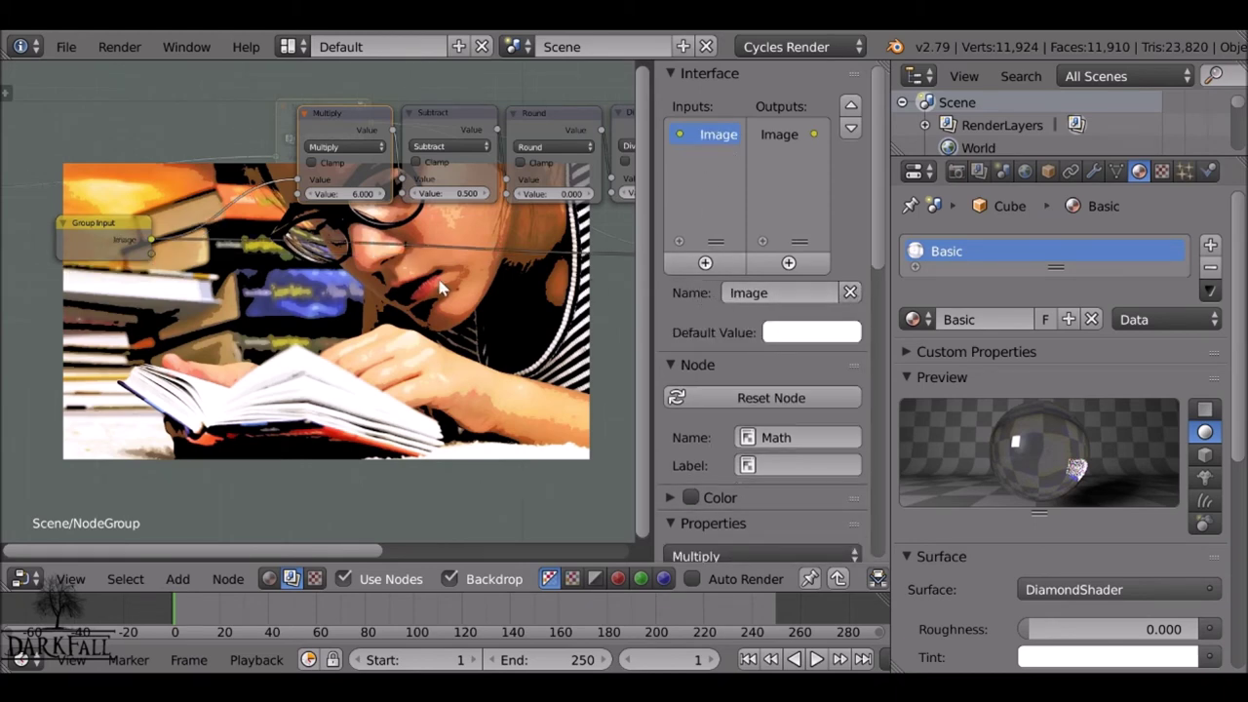
Step: Move Group Input closer to the Math nodes and expose the second values of Multiply and Subtract as group inputs
key("Home")
middle_click_drag(383, 249, 353, 222)
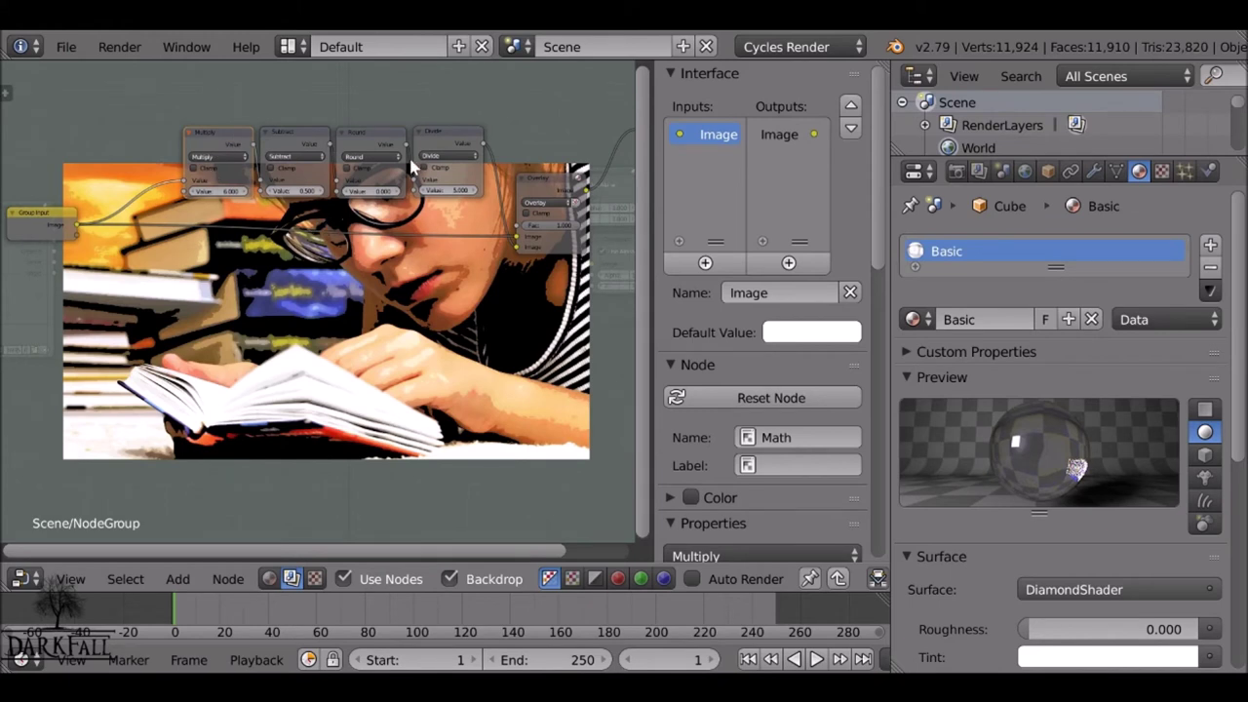
left_click_drag(45, 223, 56, 218)
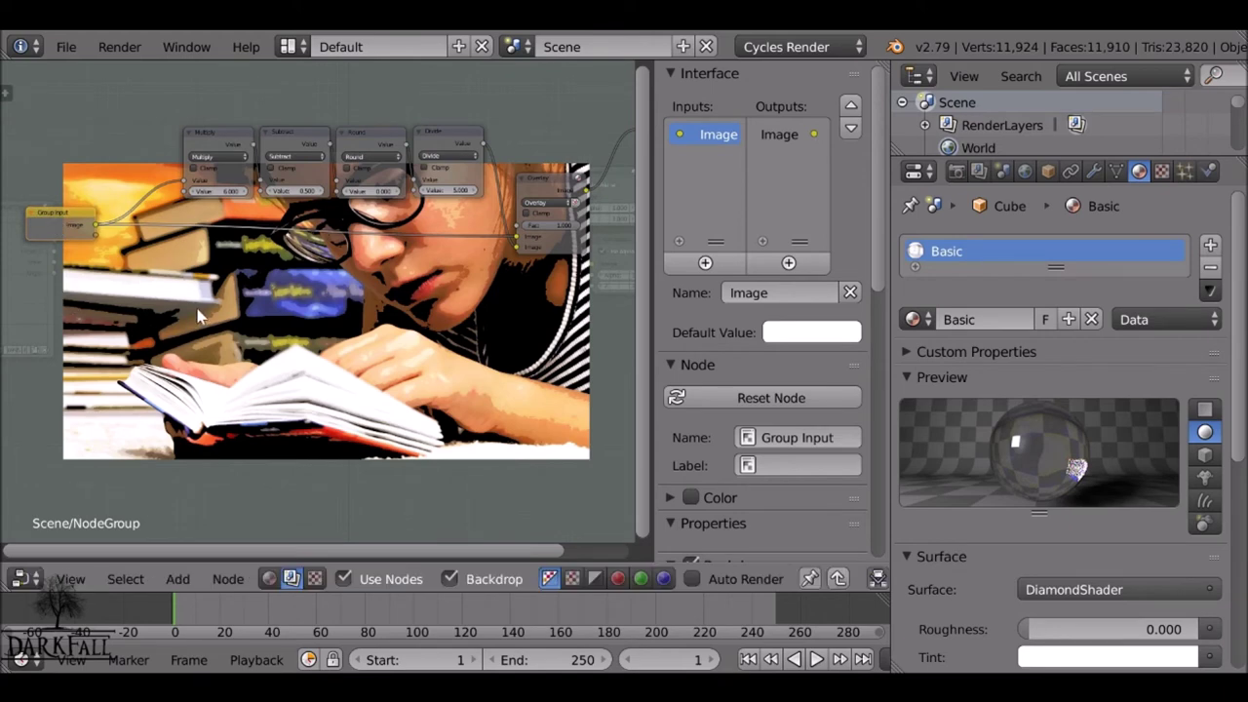
scroll(200, 317, "up", 3)
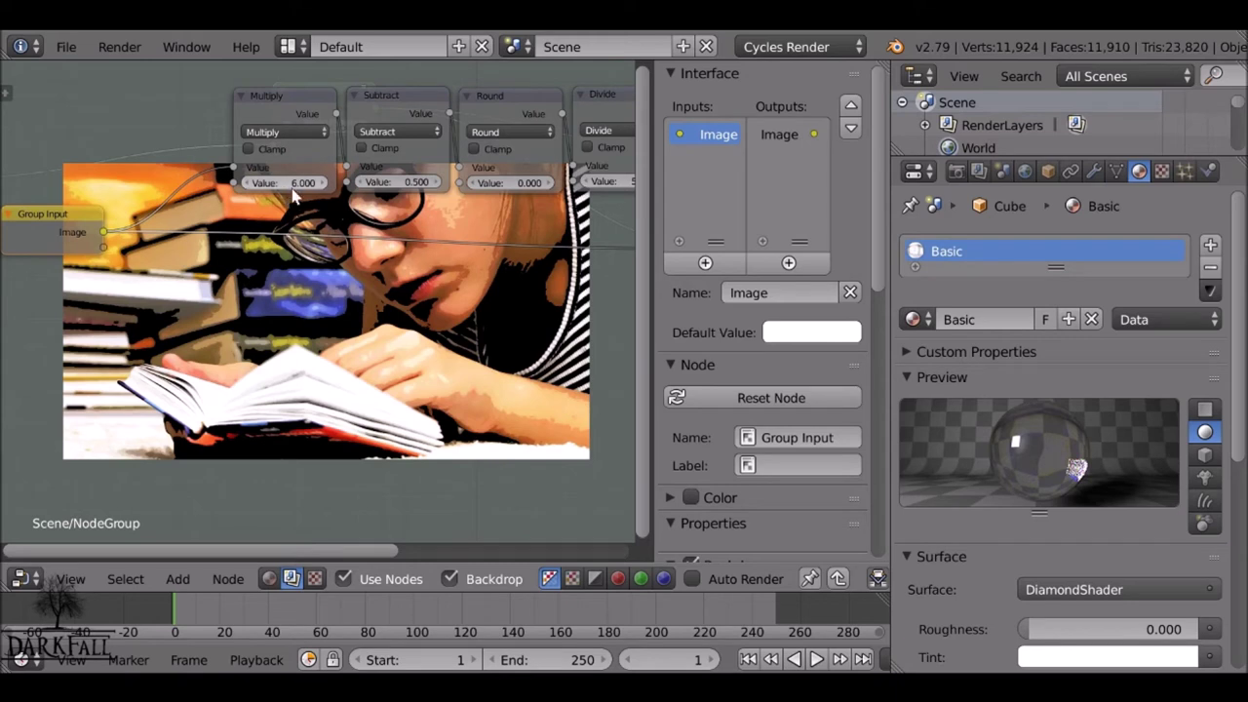
left_click_drag(230, 184, 101, 249)
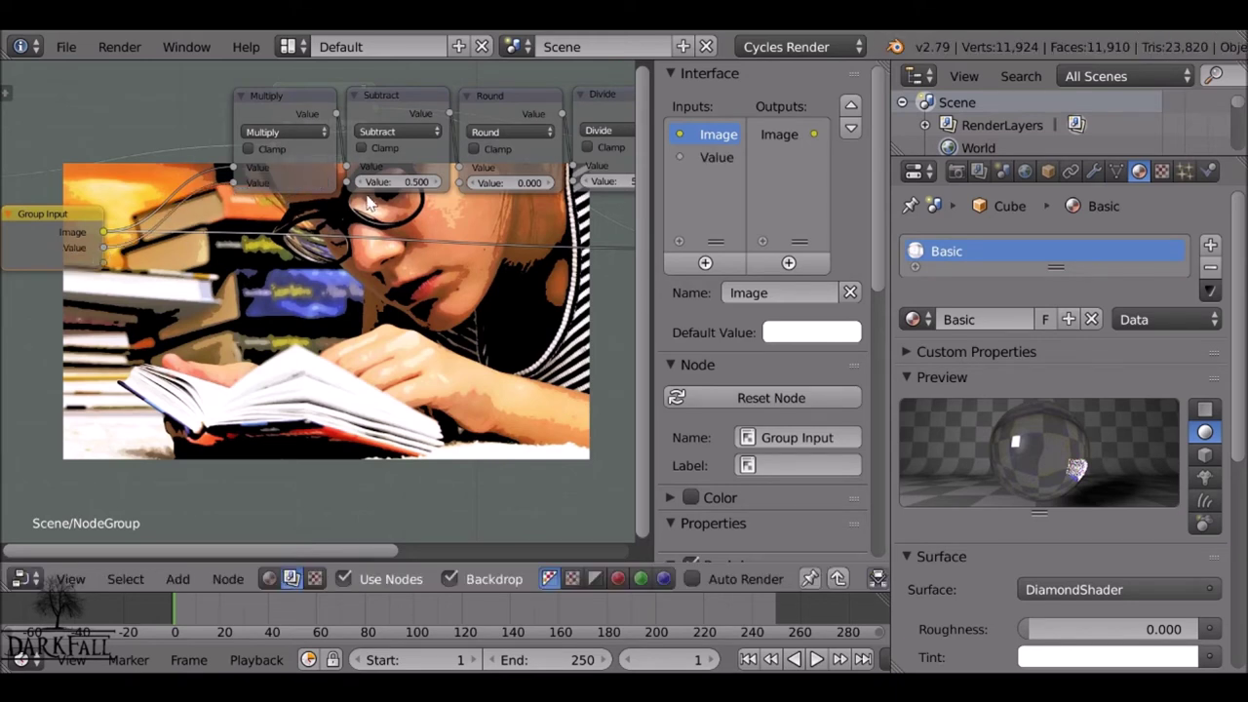
key("ctrl+z")
left_click_drag(347, 182, 346, 195)
left_click_drag(297, 239, 188, 246)
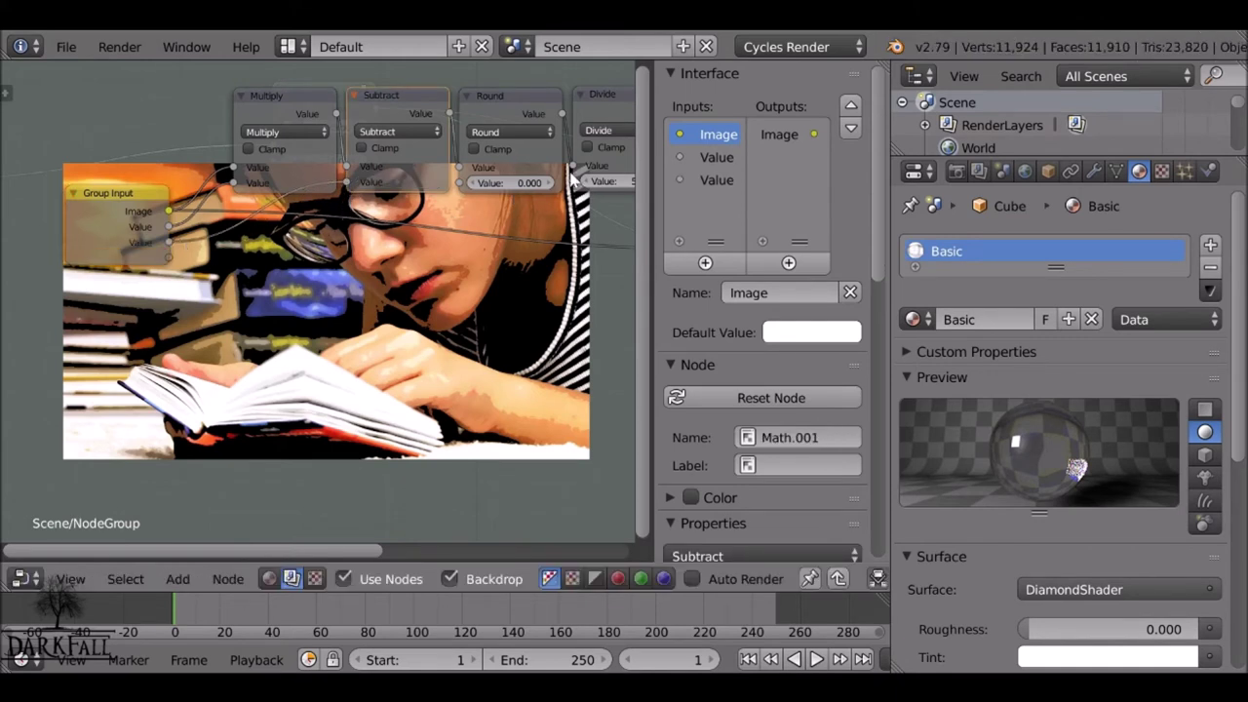
Step: Nudge the Round node and expose Divide's second value as a third Value input of the group
middle_click_drag(512, 195, 458, 189)
mouse_move(449, 104)
left_mouse_down()
mouse_move(431, 104)
mouse_move(452, 109)
left_mouse_up()
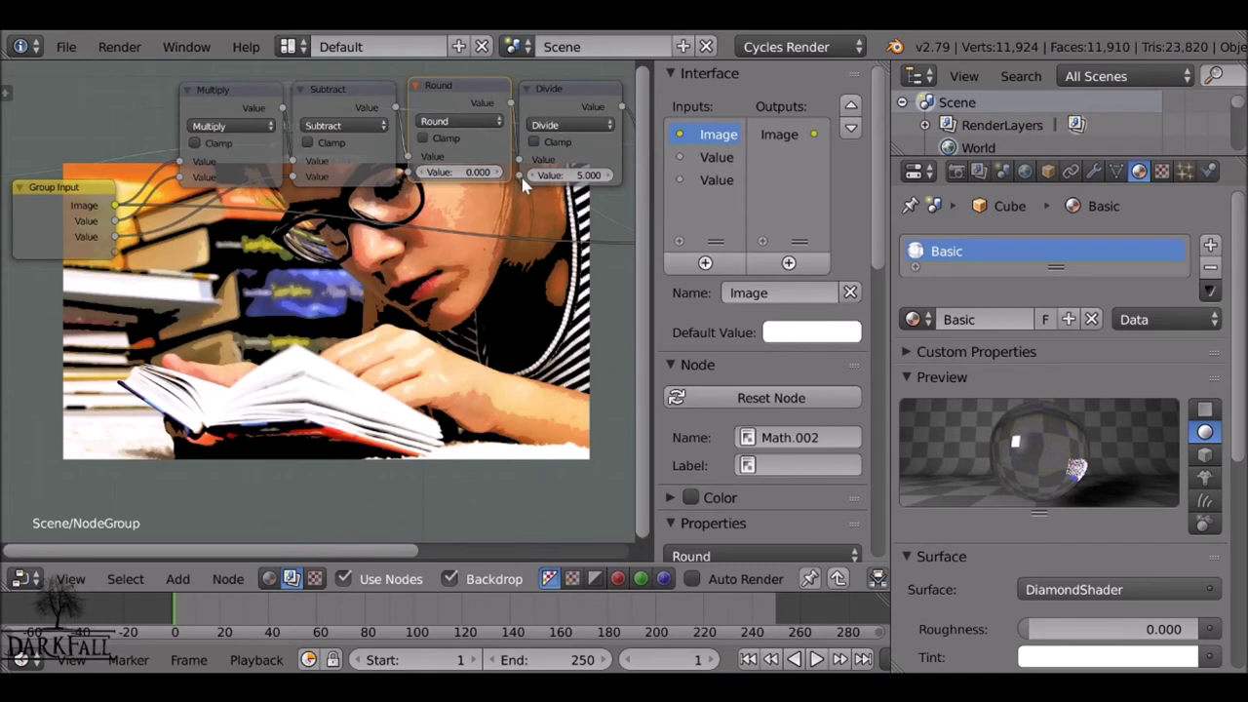
left_click_drag(521, 185, 506, 201)
left_click_drag(436, 229, 120, 256)
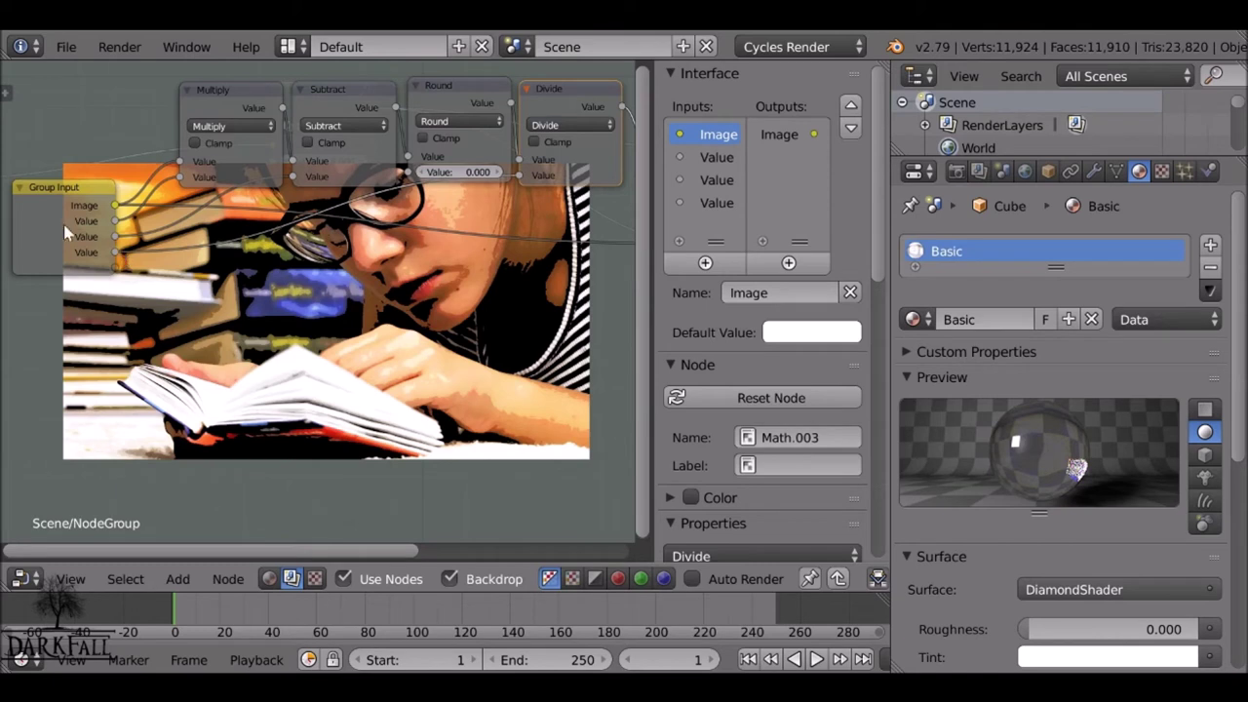
Step: Rename the group input that feeds Multiply's second value as Base
left_click(696, 162)
left_click(747, 292)
left_click(248, 266)
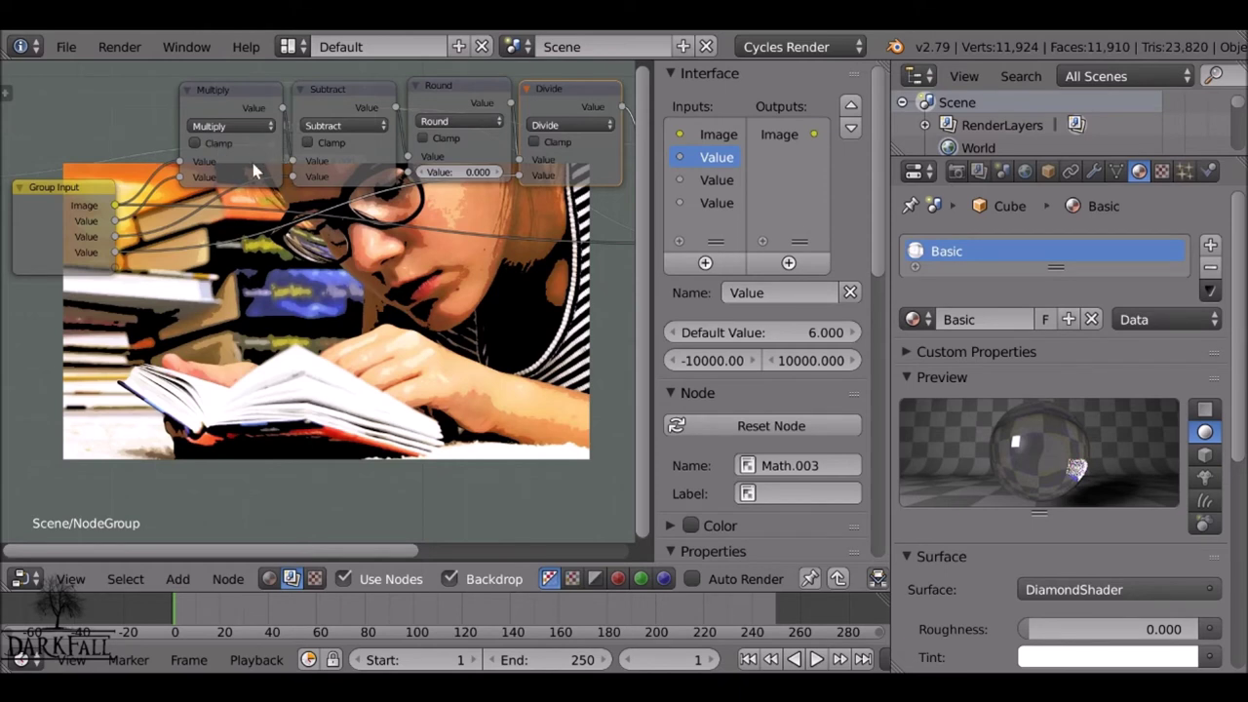
type("Base")
key("Return")
Step: Rename the group input that feeds Subtract's second value as Mid
left_click(716, 179)
left_click(767, 292)
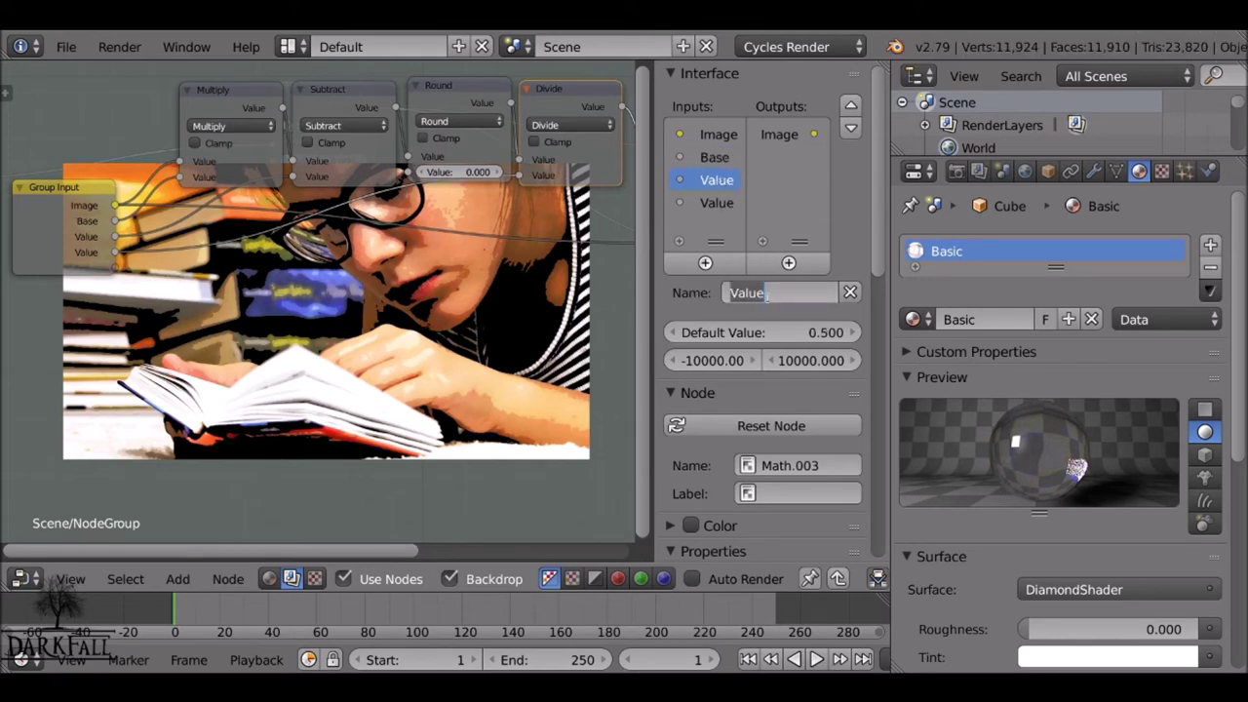
type("Mid")
key("Return")
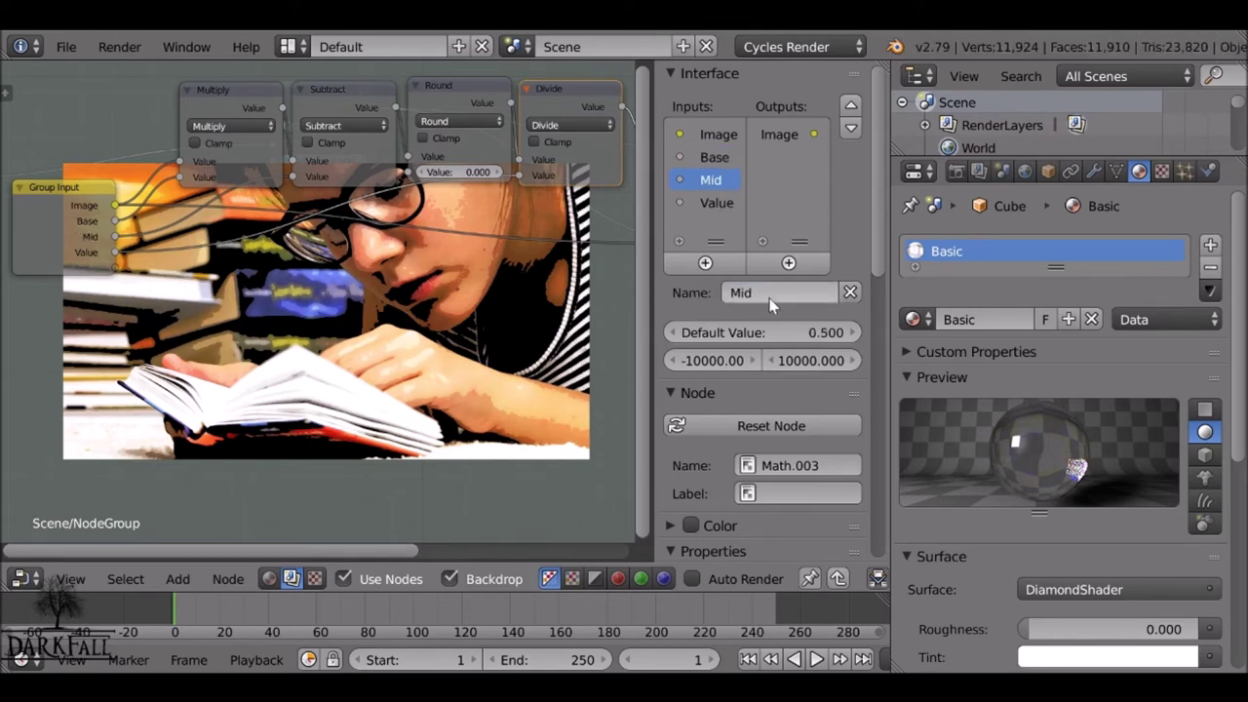
Step: Rename the group input that feeds Divide's second value as Top
left_click(721, 203)
left_click(765, 301)
type("To")
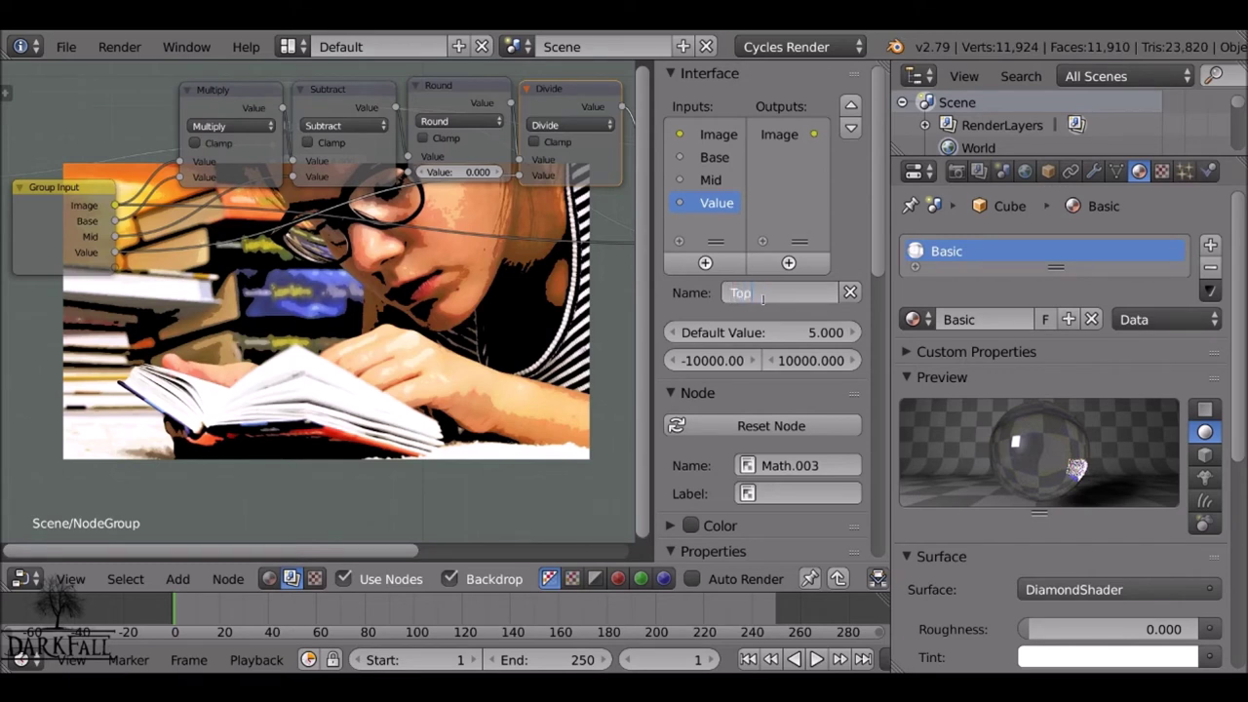
type("p")
key("Return")
Step: Examine the Base group input's default value and range along with the Multiply node's properties
left_click(710, 180)
left_click(721, 161)
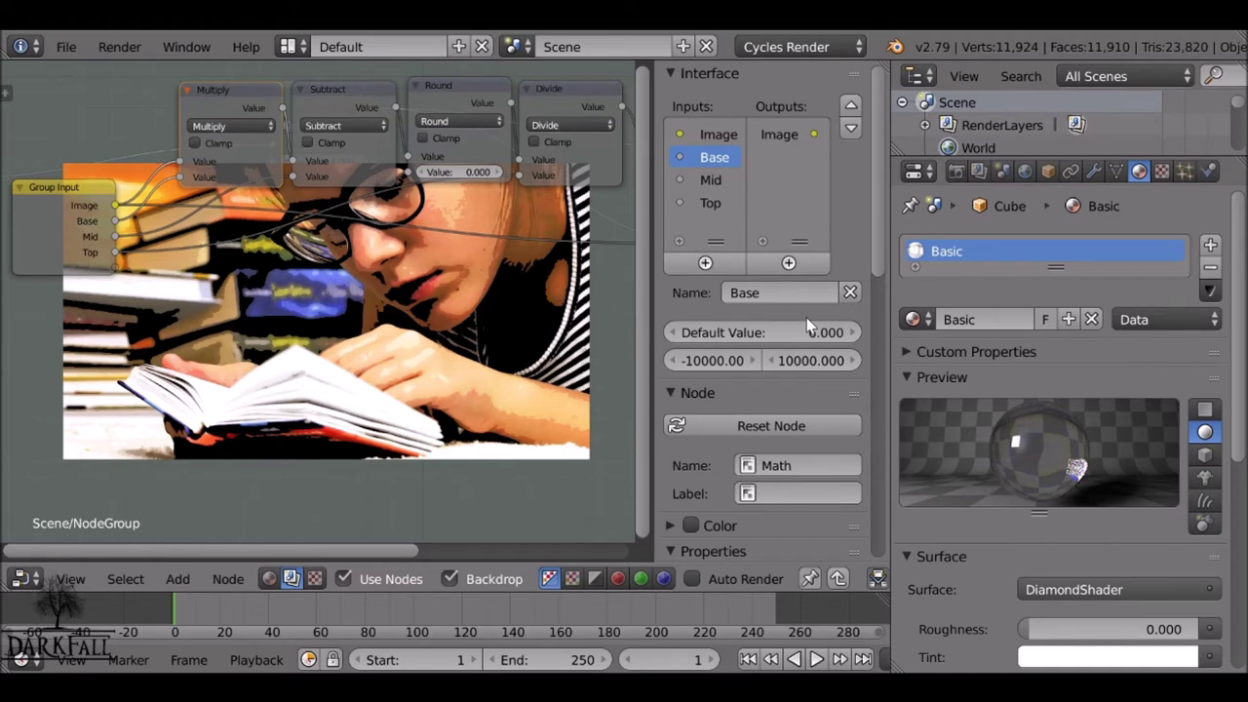
scroll(791, 231, "down", 2)
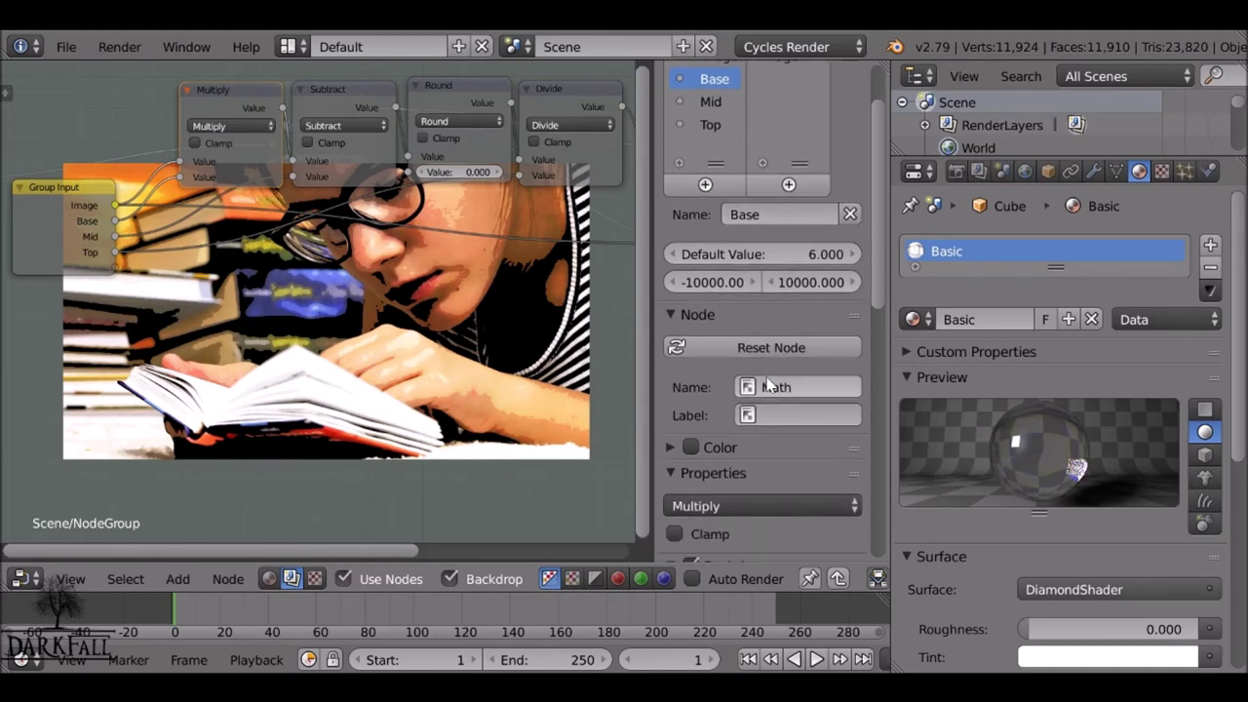
Step: Expose the Overlay node's Fac as a new group input
left_click(690, 448)
left_click(690, 447)
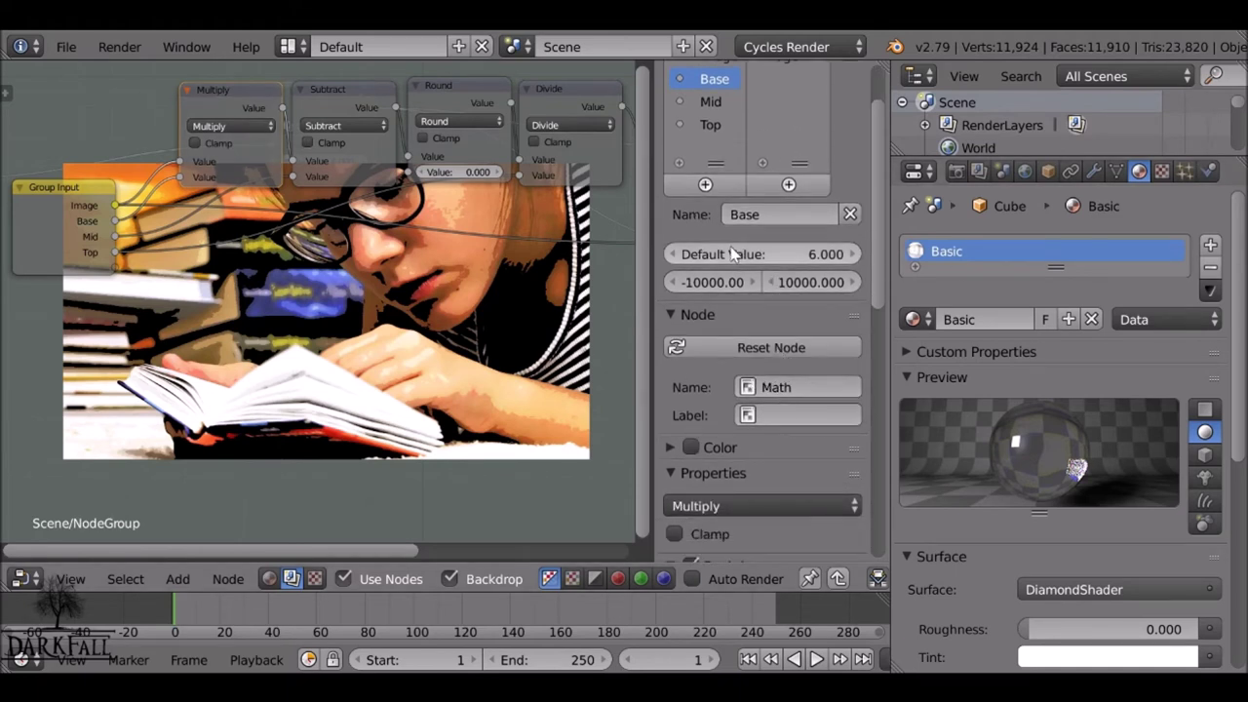
scroll(717, 243, "up", 2)
middle_click_drag(412, 211, 346, 189)
scroll(335, 197, "down", 2)
left_click_drag(598, 170, 586, 146)
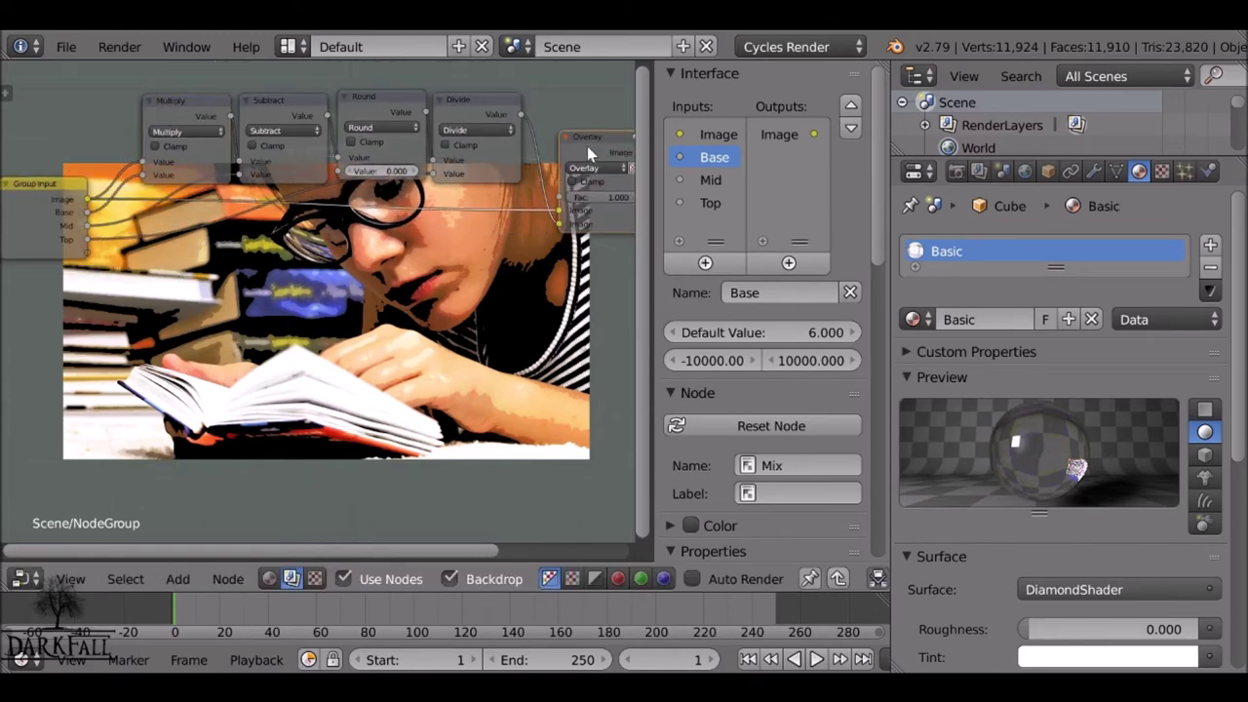
left_click_drag(563, 205, 85, 256)
left_click(712, 228)
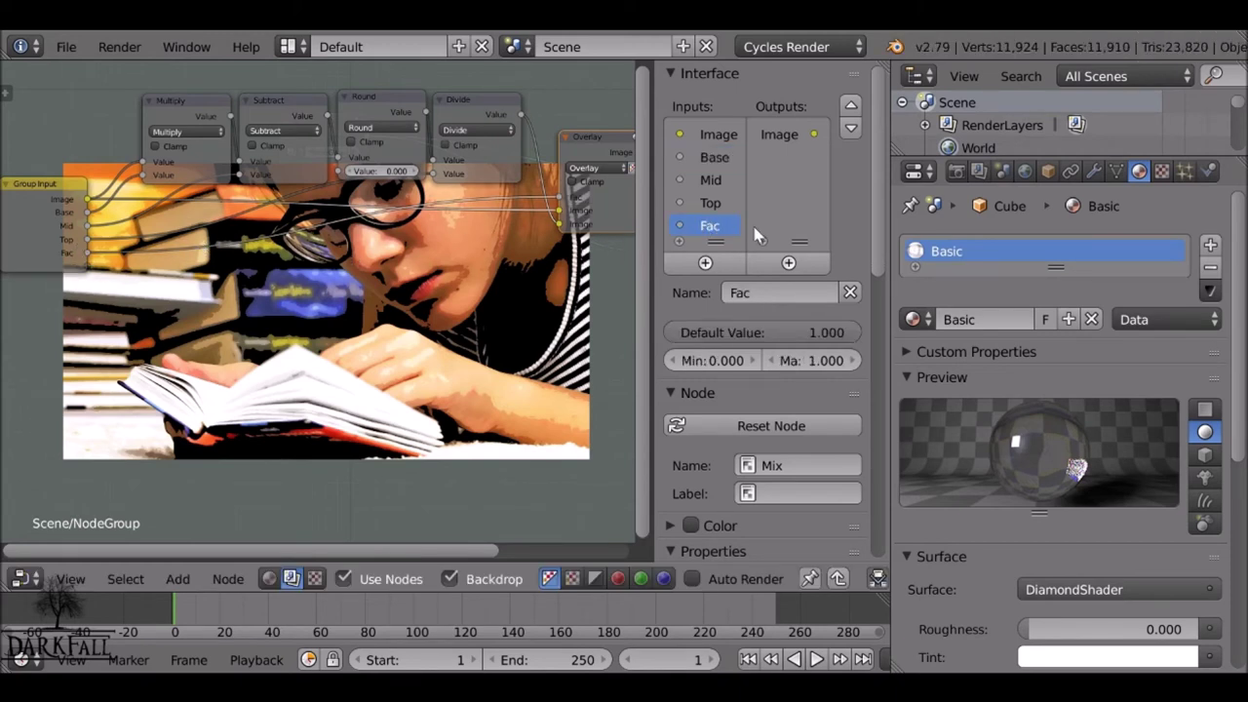
scroll(422, 196, "down", 3)
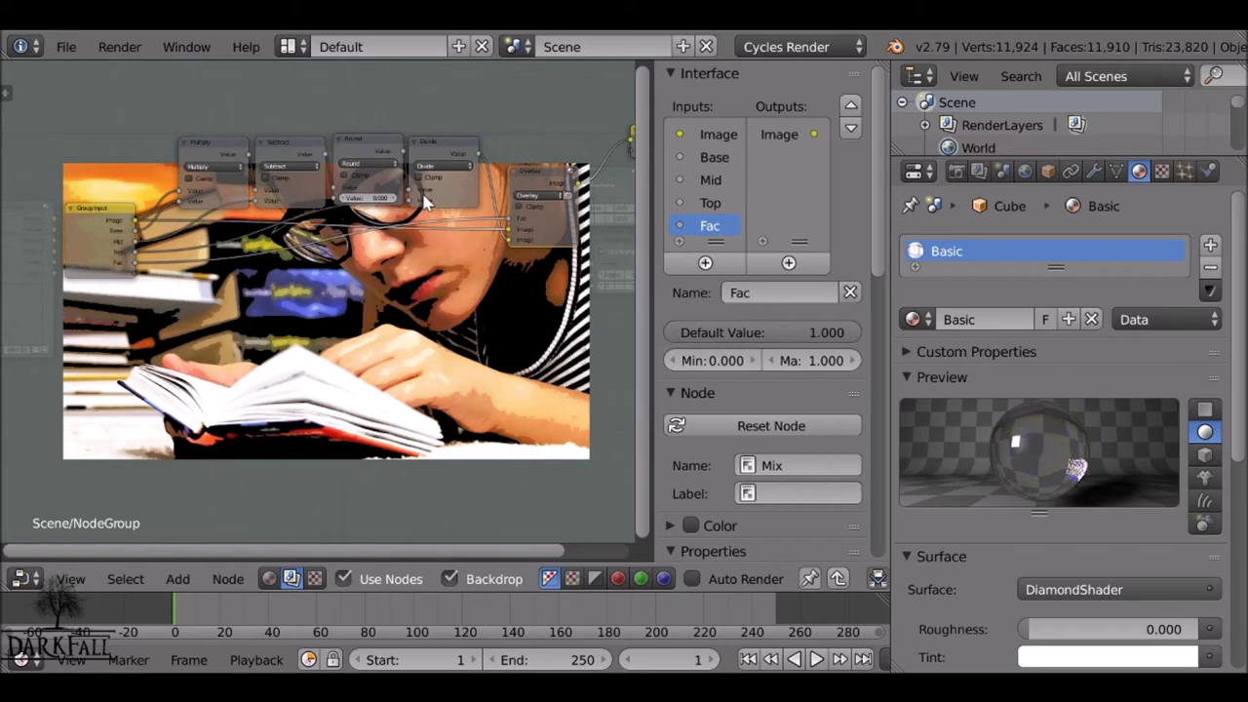
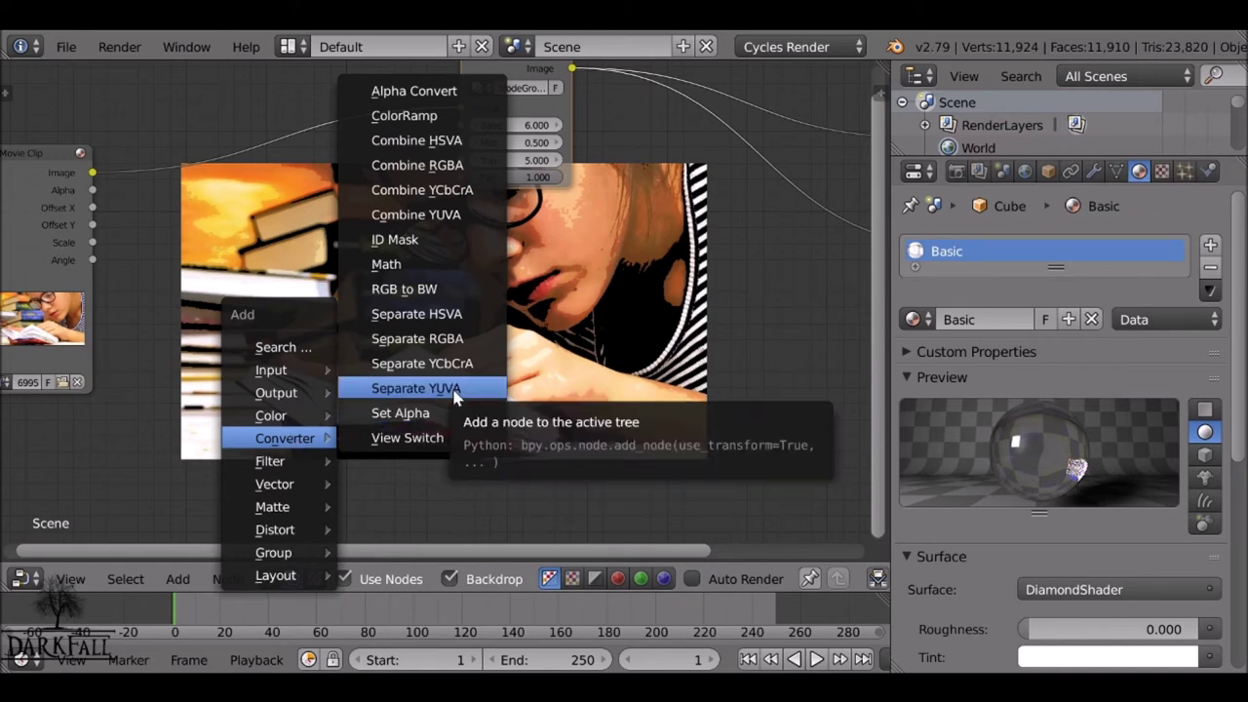
Step: Add a Separate RGBA node to the scene's node tree and feed it the Movie Clip's image
left_click(416, 338)
left_click(416, 338)
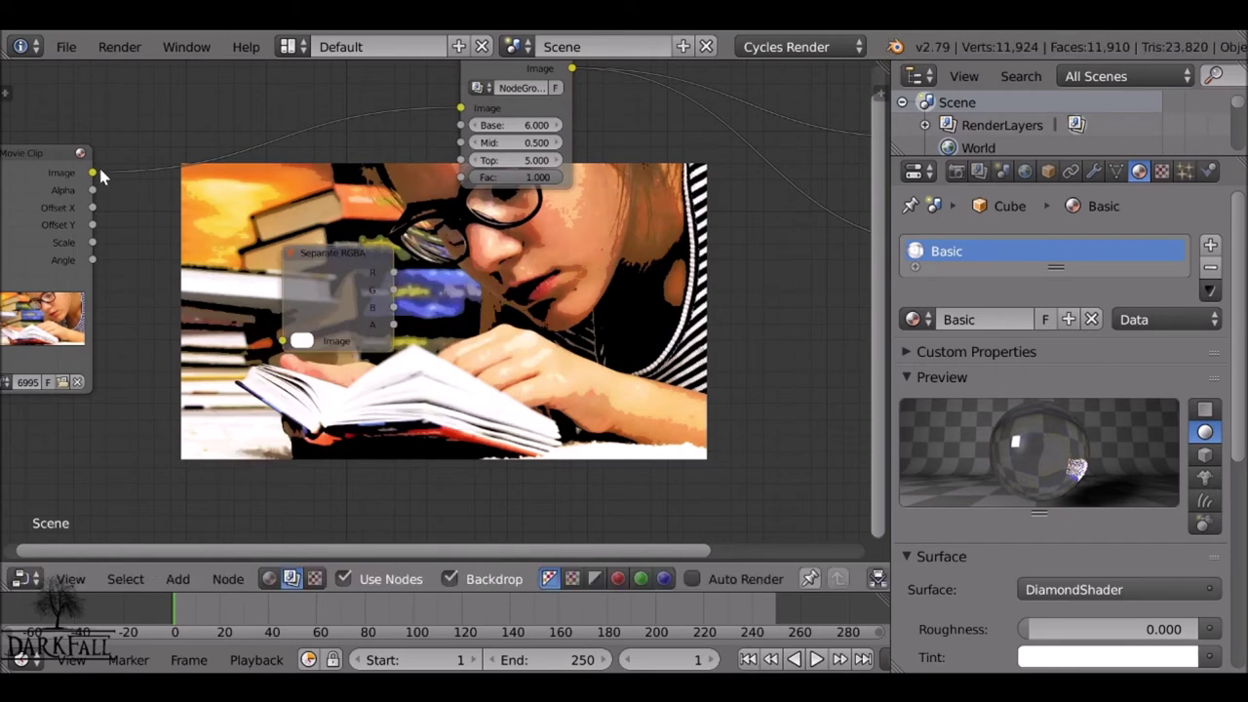
left_click_drag(94, 174, 283, 340)
left_click_drag(323, 267, 288, 323)
Step: Add a Combine RGBA node and connect its R, G and B inputs to the matching Separate RGBA outputs
key("shift+a")
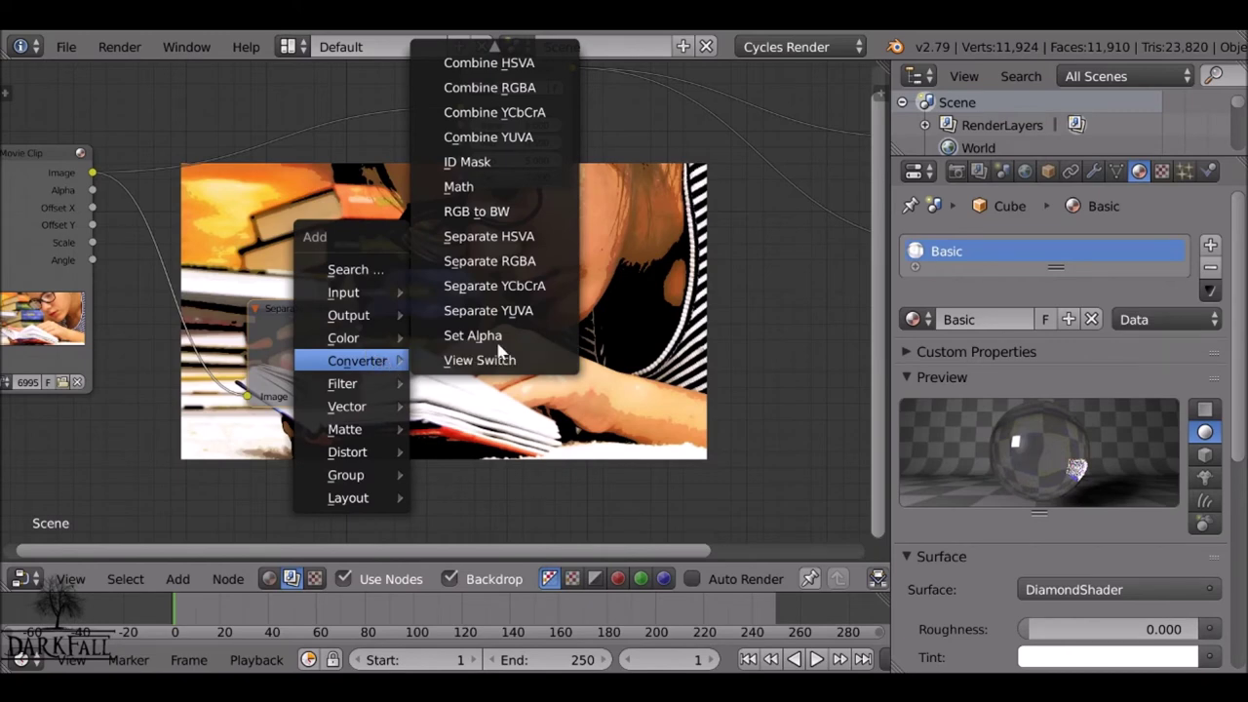
left_click(489, 87)
left_click(491, 260)
scroll(491, 273, "up", 3)
left_click_drag(268, 287, 451, 293)
left_click_drag(268, 316, 450, 322)
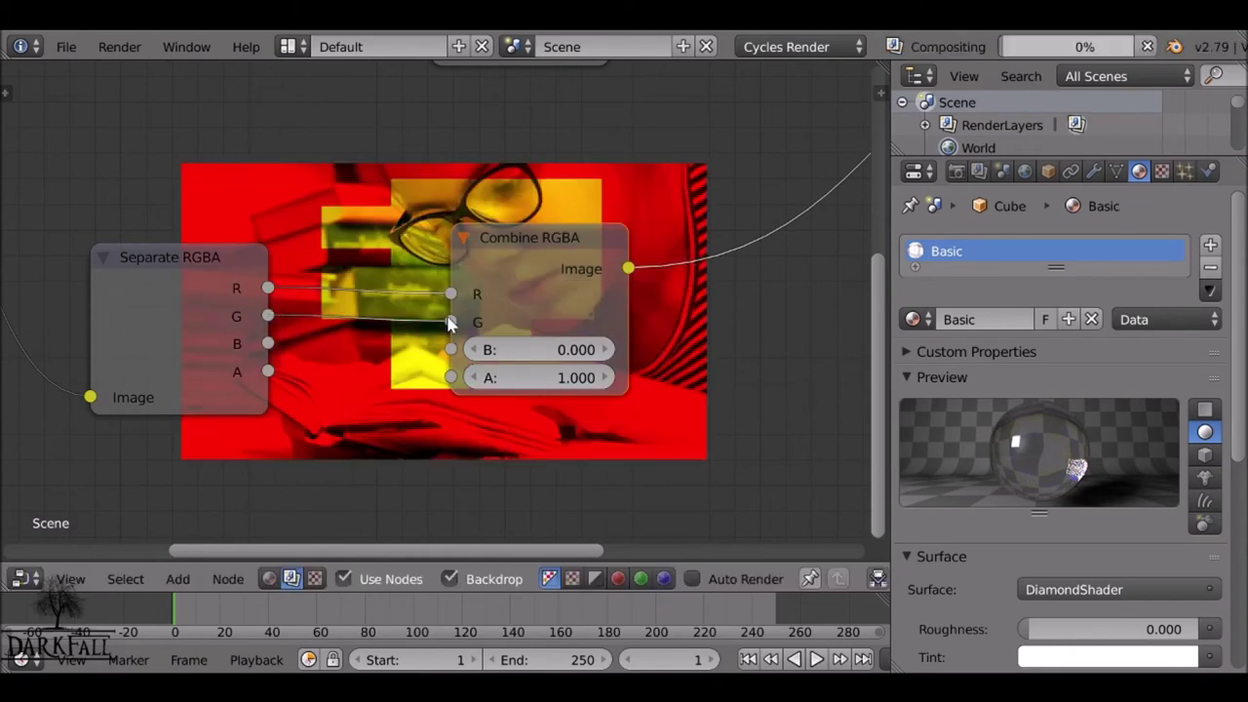
left_click_drag(268, 343, 450, 349)
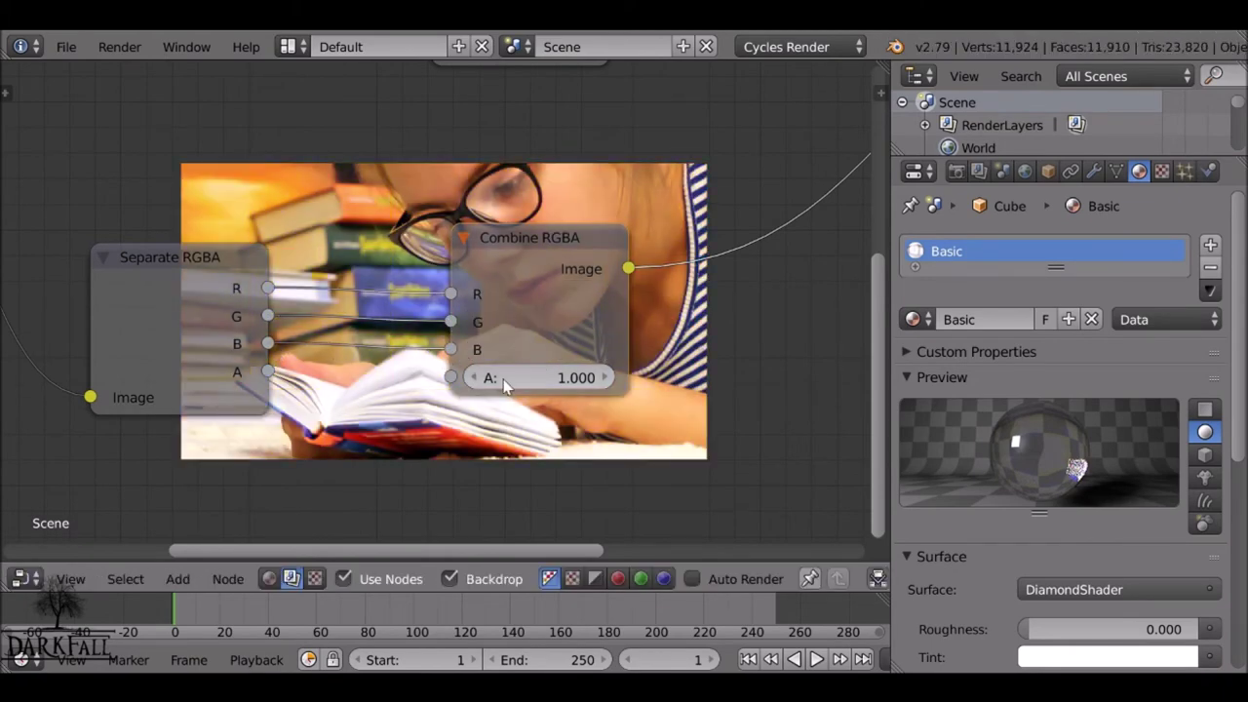
Step: Spread the Separate RGBA and Combine RGBA nodes apart below the node group, with their unused alpha sockets hidden
key("b")
left_click_drag(221, 256, 621, 414)
left_click_drag(399, 209, 395, 195)
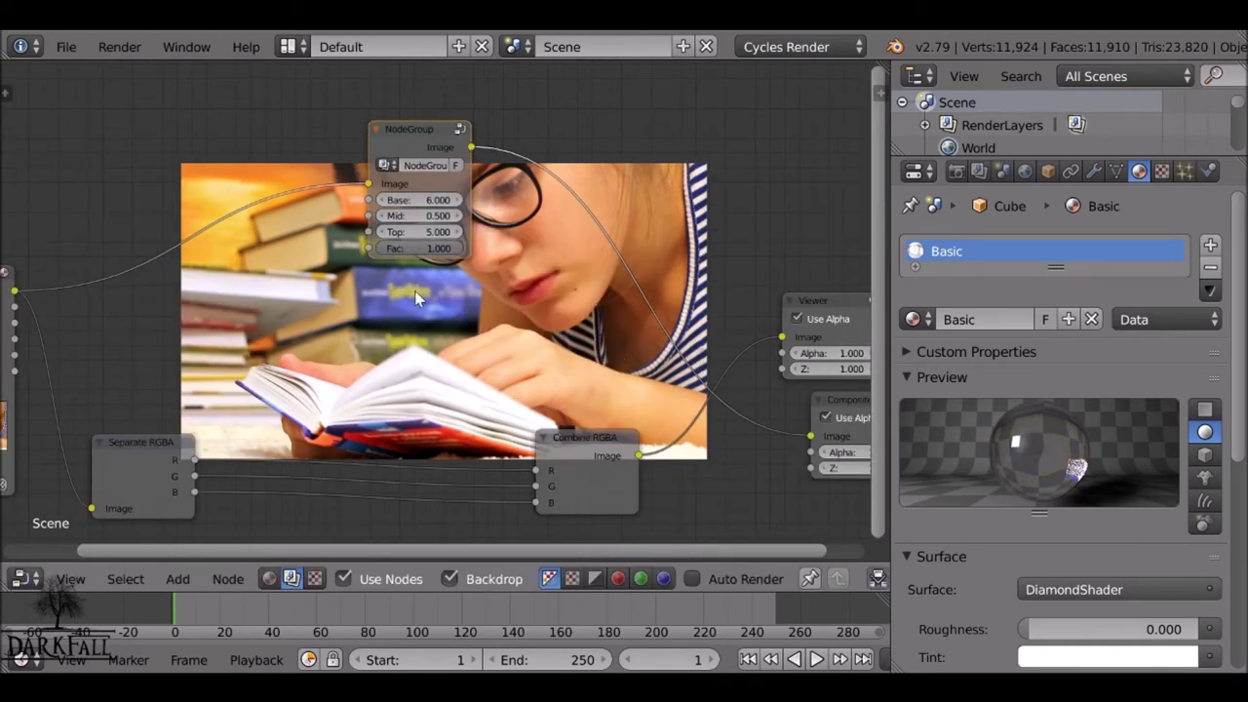
Step: Duplicate the node group and place the copy above the links between Separate RGBA and Combine RGBA
key("shift+d")
left_click(413, 456)
middle_click_drag(415, 439, 414, 275)
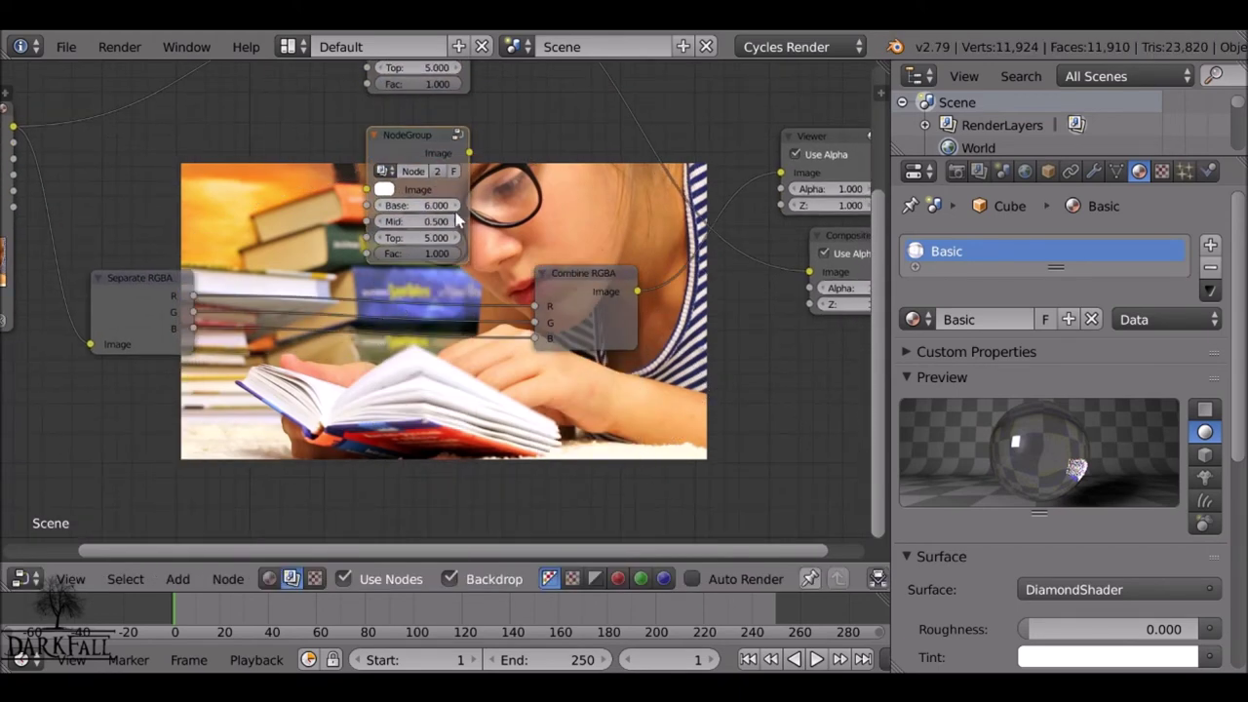
middle_click_drag(417, 172, 397, 281)
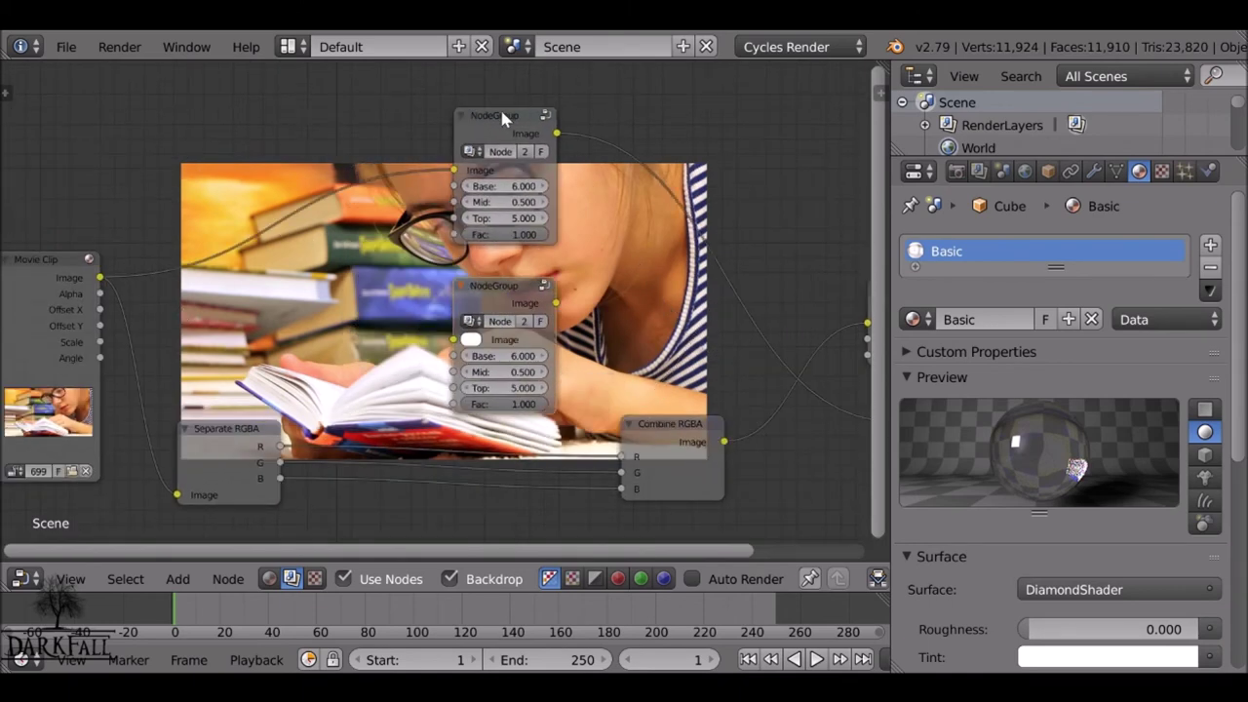
left_click_drag(502, 115, 498, 87)
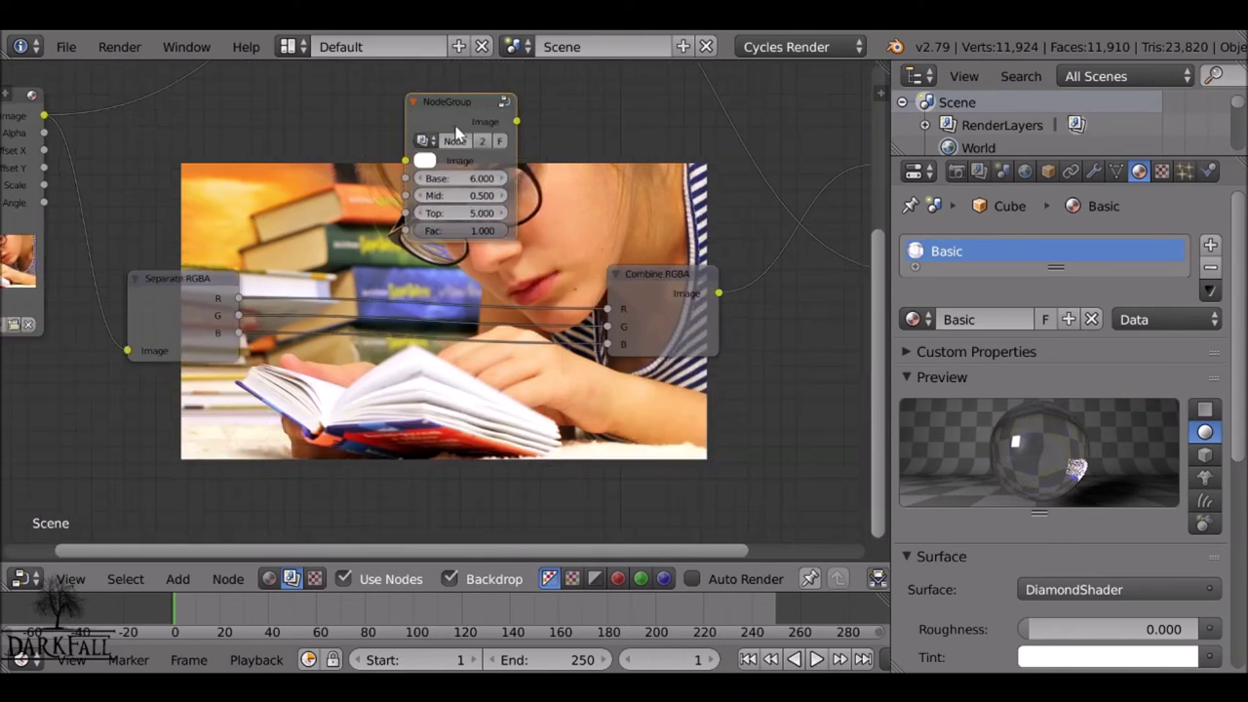
left_click_drag(424, 132, 397, 117)
Step: Remove the Overlay node inside the duplicated group and connect Divide's value directly to the Group Output's Image
key("Tab")
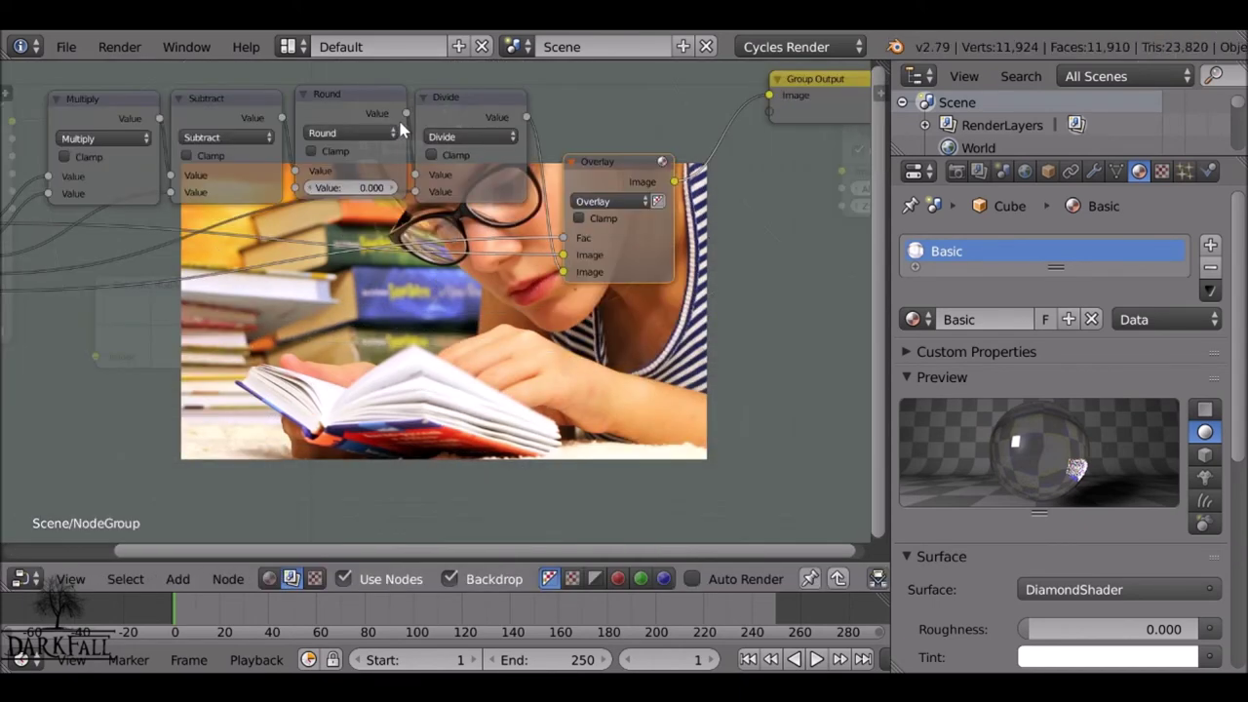
left_click_drag(588, 180, 651, 212)
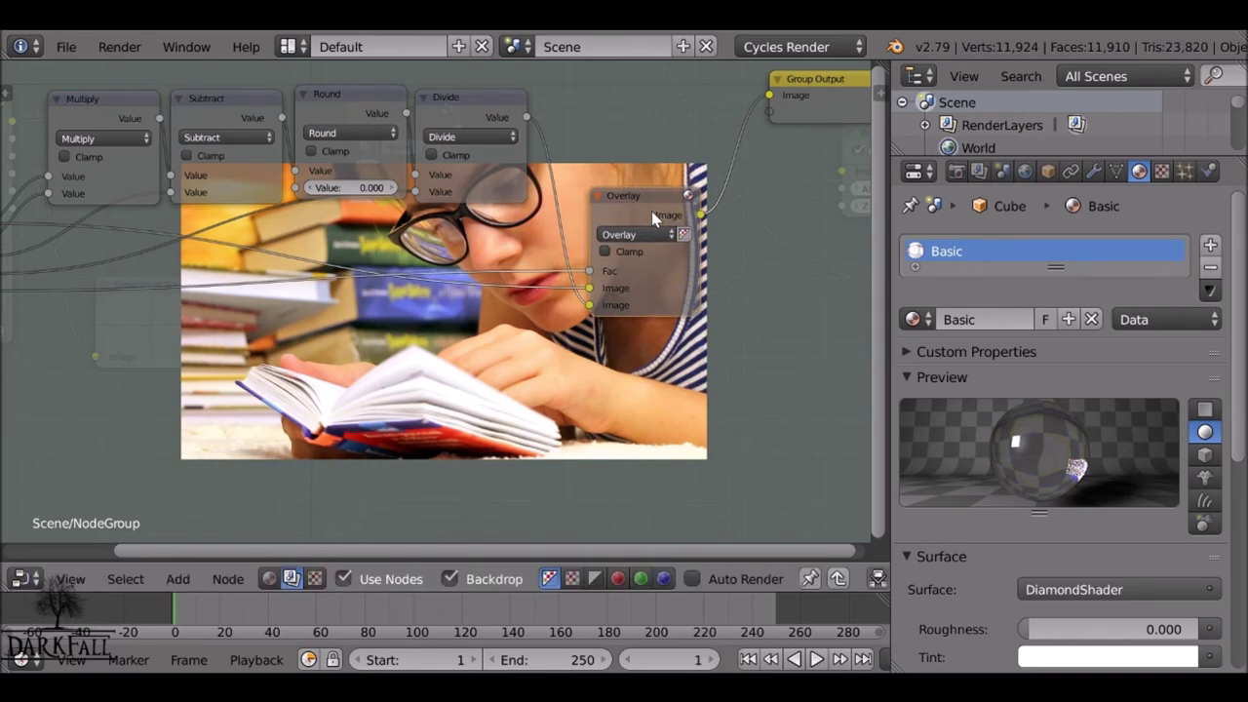
key("ctrl+x")
left_click_drag(525, 117, 561, 122)
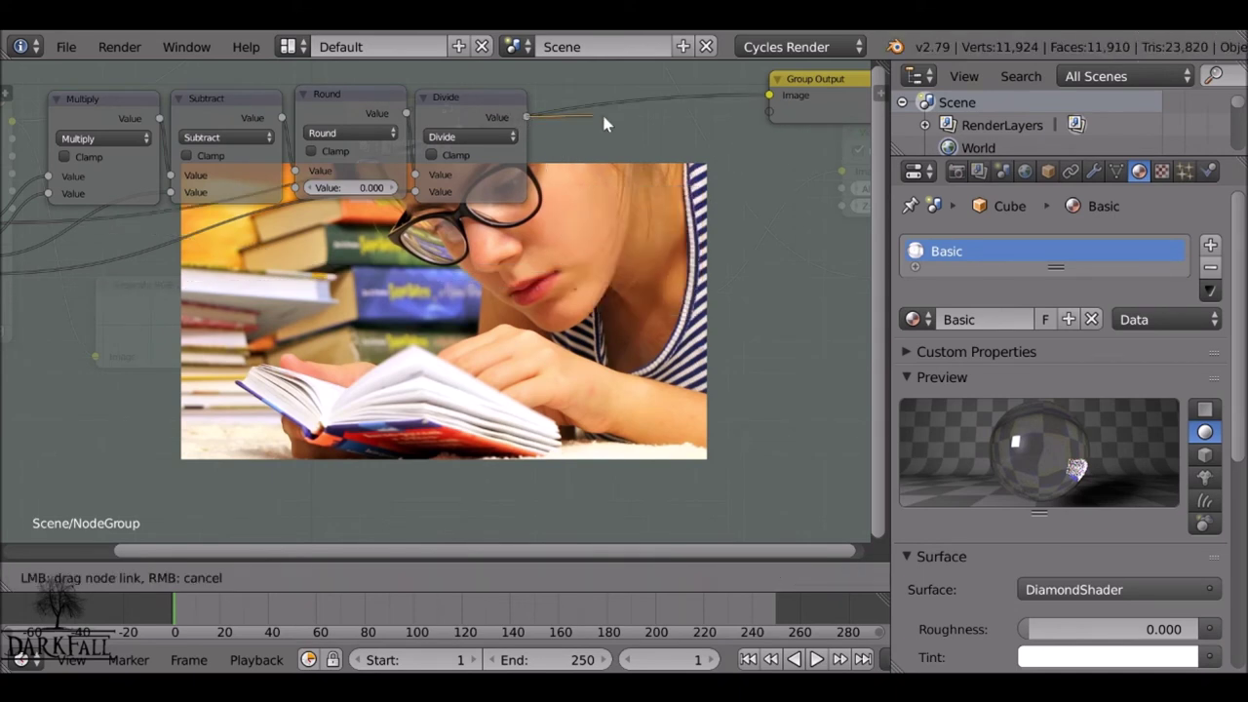
left_click_drag(751, 107, 769, 95)
key("Home")
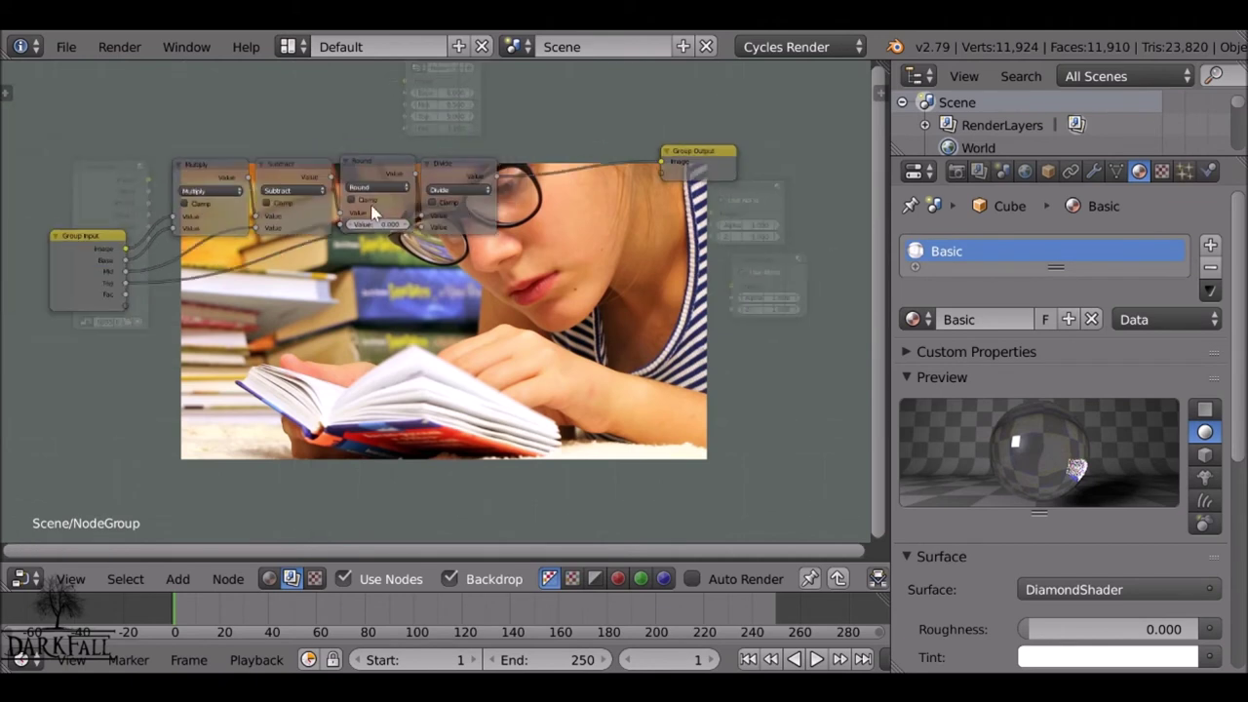
left_click_drag(162, 255, 57, 268)
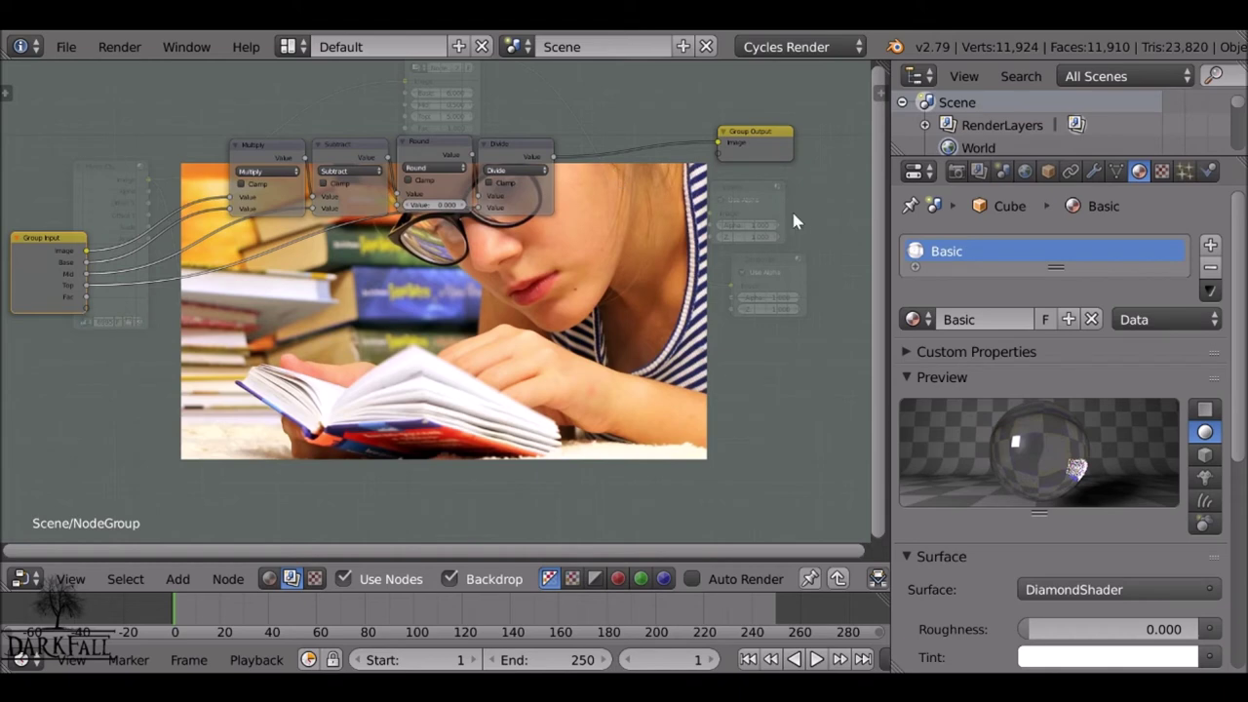
key("Tab")
scroll(451, 251, "up", 2)
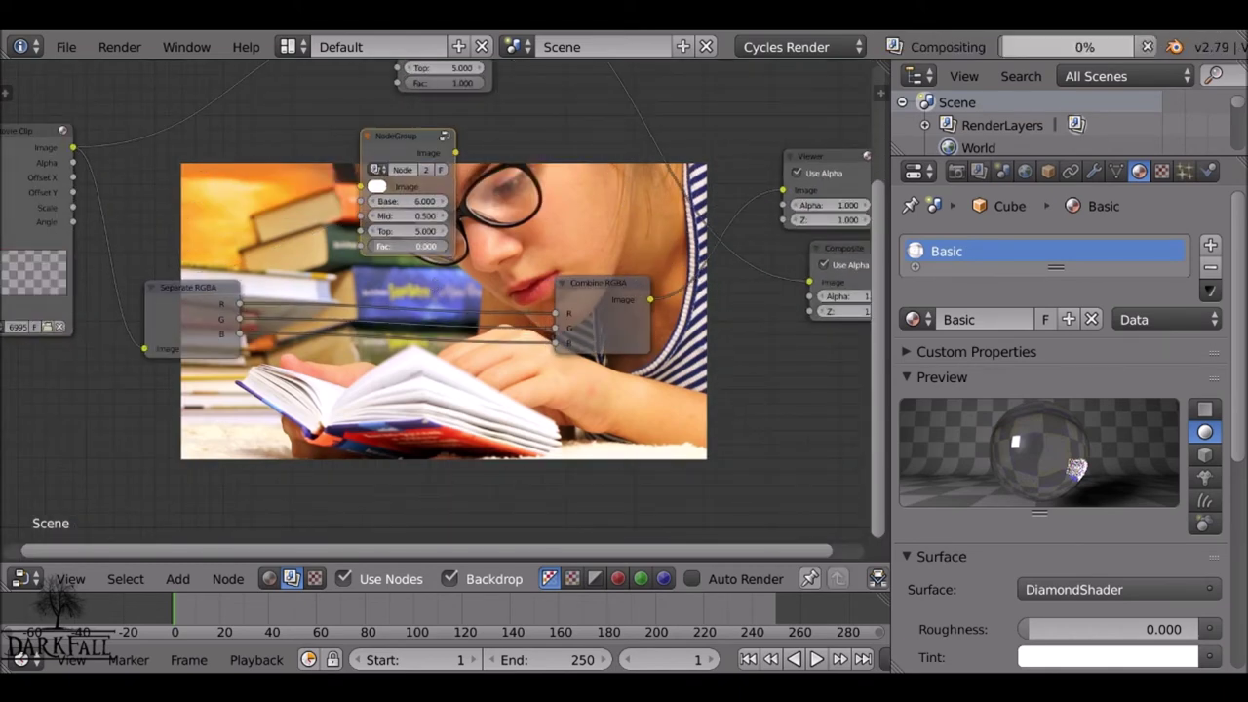
Step: Delete the unused Fac input from the node group's interface
key("Tab")
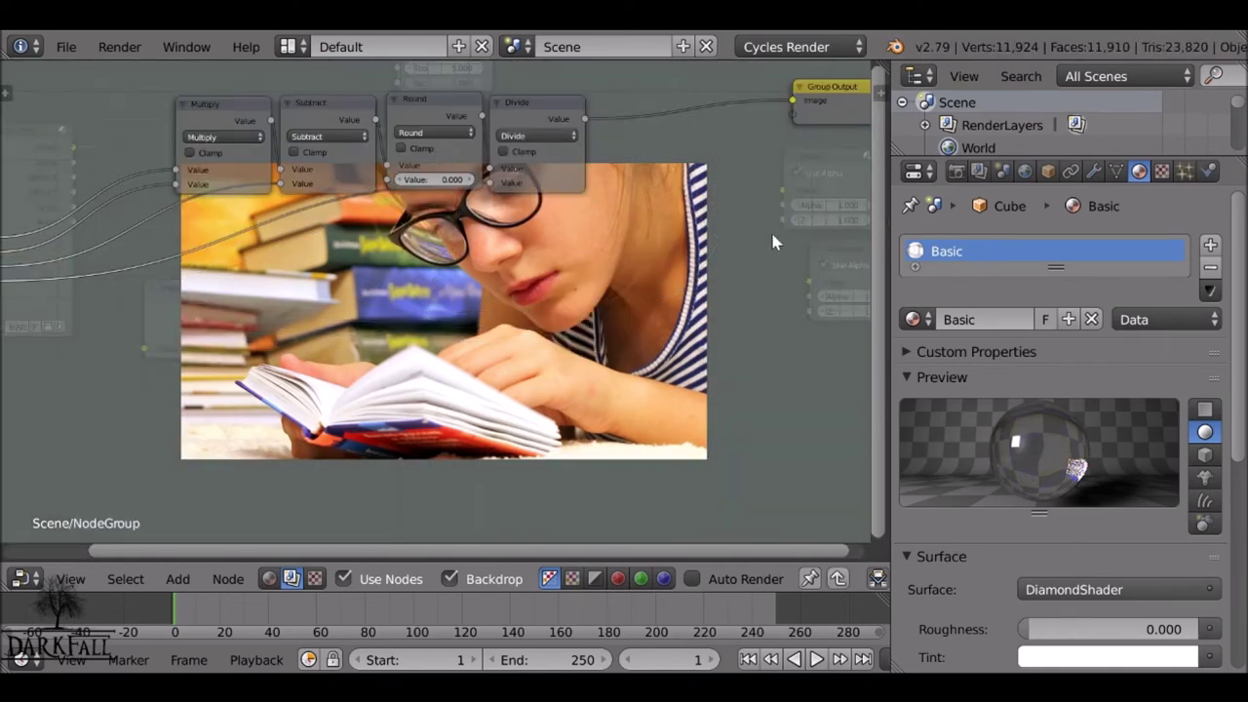
key("n")
left_click(850, 292)
key("Tab")
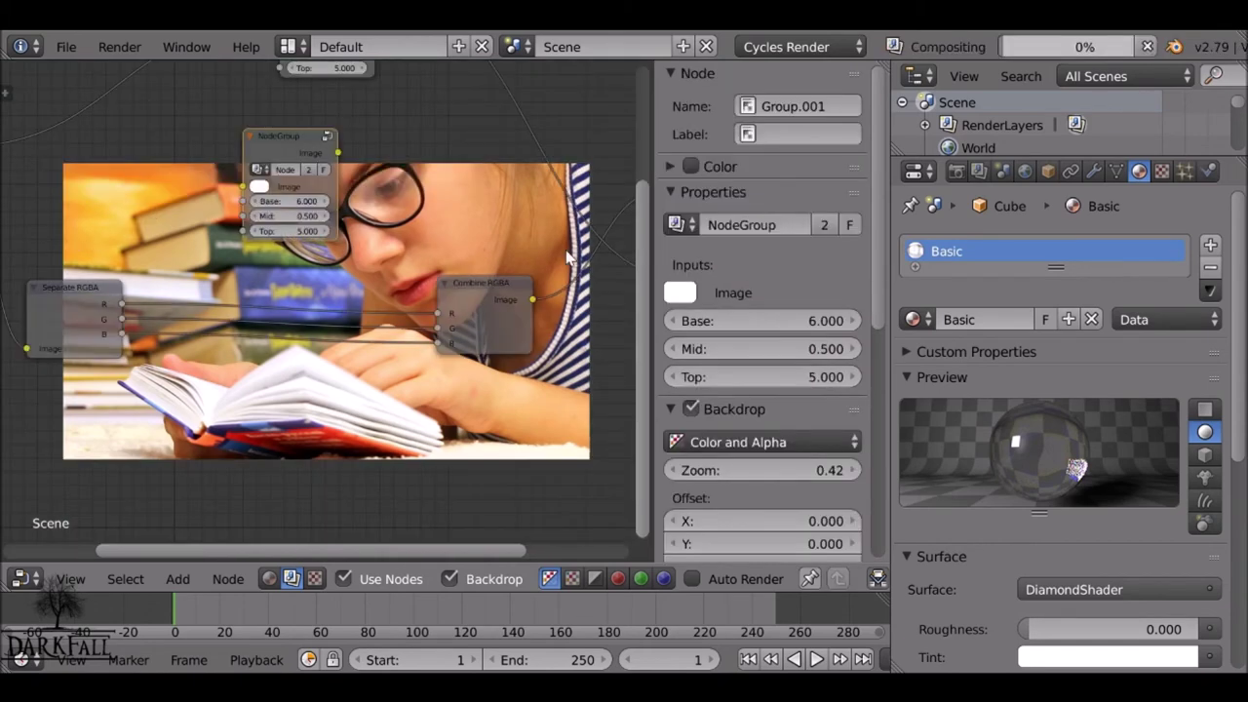
Step: Make the duplicated node group a single-user copy, independent of the original group
middle_click_drag(297, 178, 308, 341)
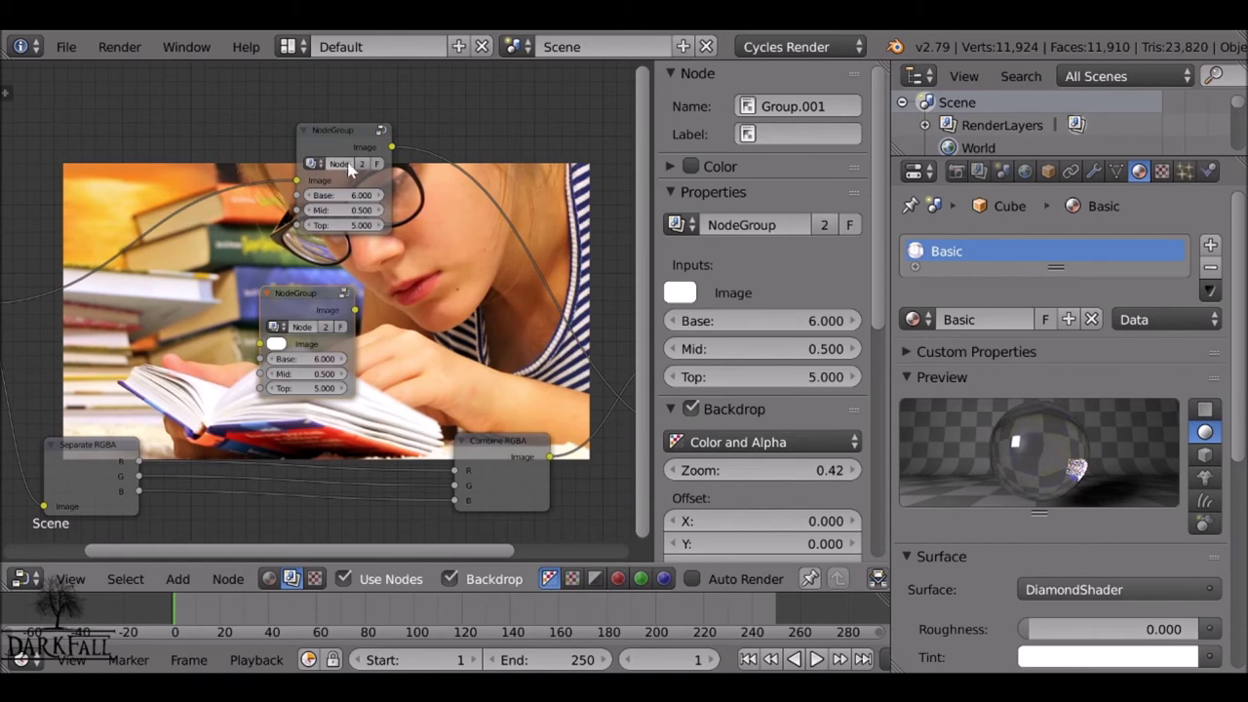
scroll(342, 172, "up", 3)
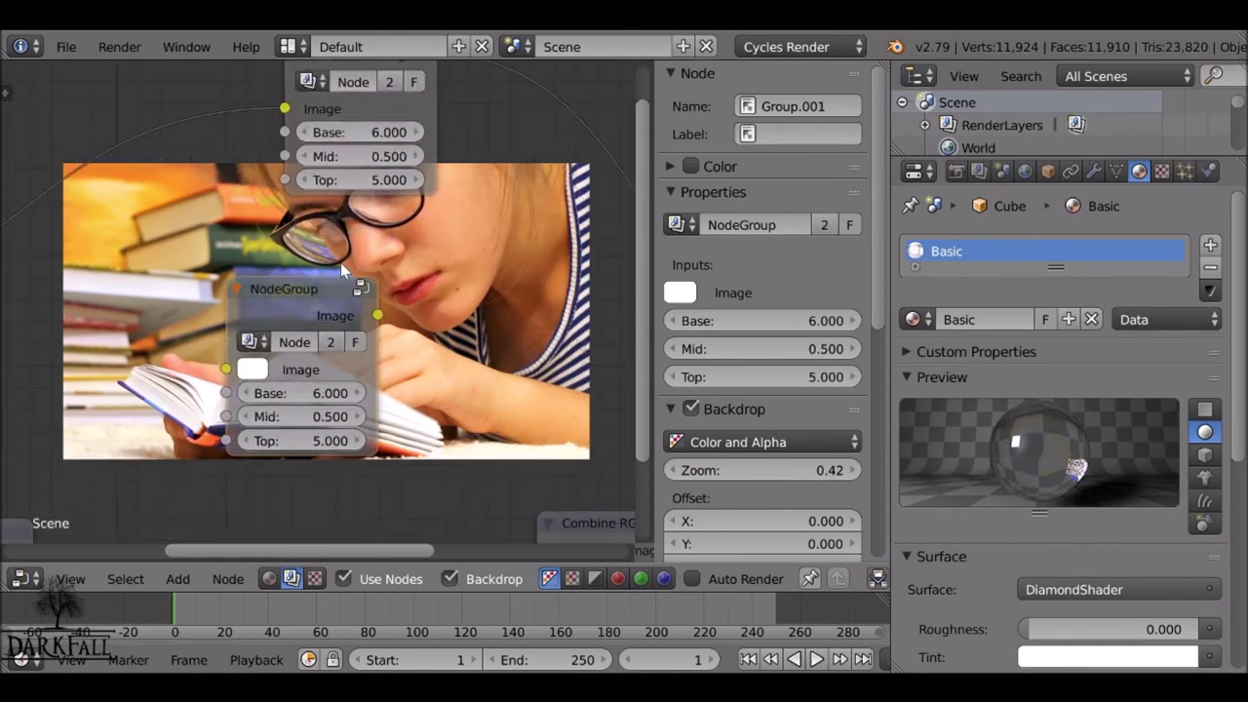
mouse_move(326, 302)
left_mouse_down()
mouse_move(348, 295)
mouse_move(332, 293)
left_mouse_up()
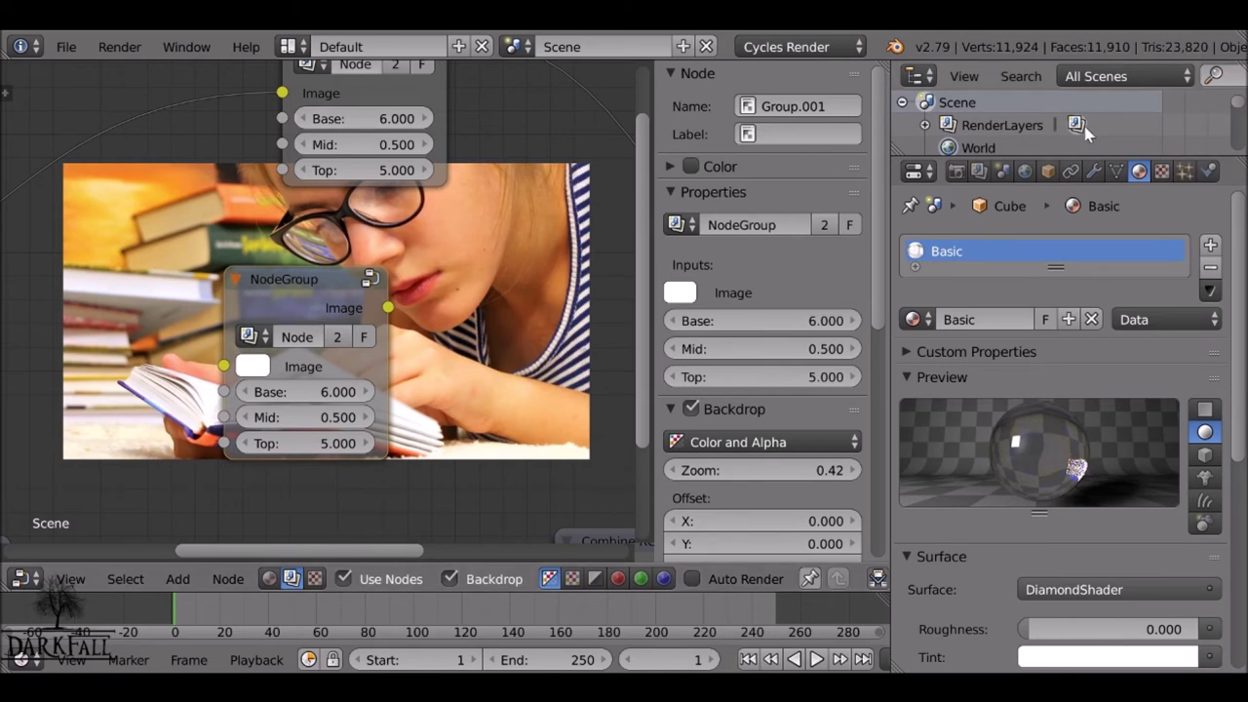
scroll(1041, 460, "down", 4)
scroll(1036, 461, "up", 2)
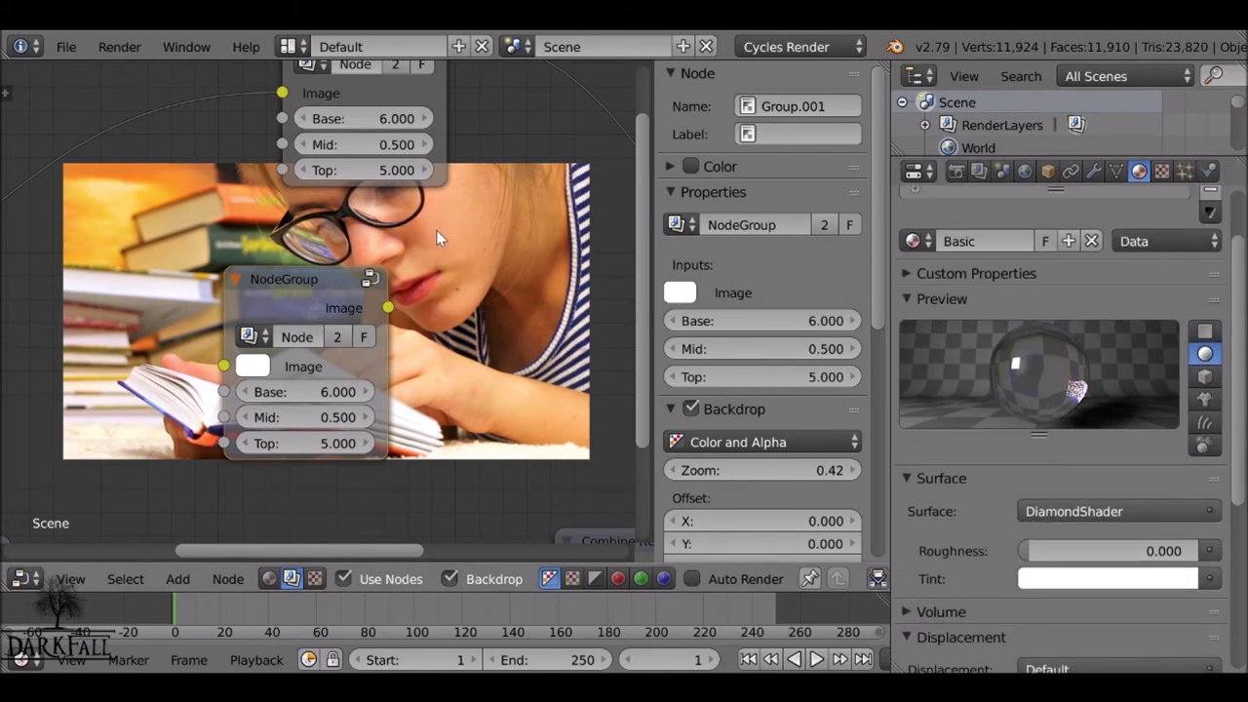
scroll(394, 254, "up", 1)
scroll(395, 253, "up", 1)
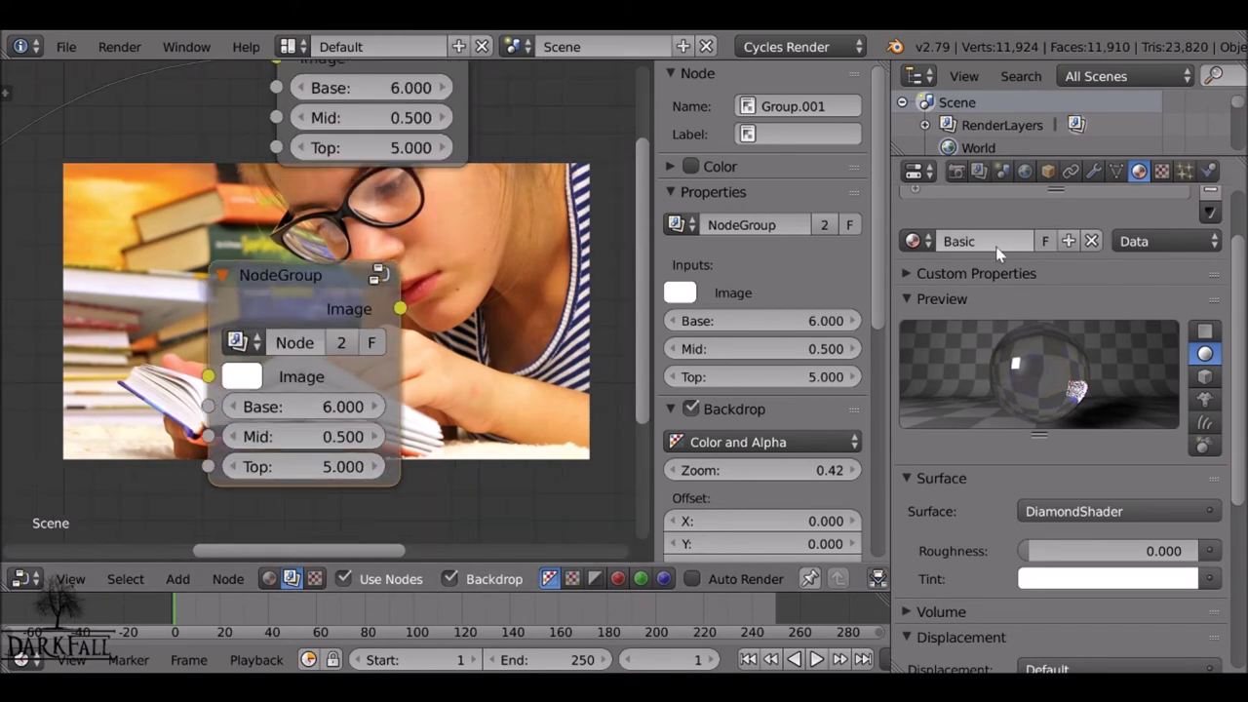
left_click_drag(319, 271, 387, 225)
left_click(406, 298)
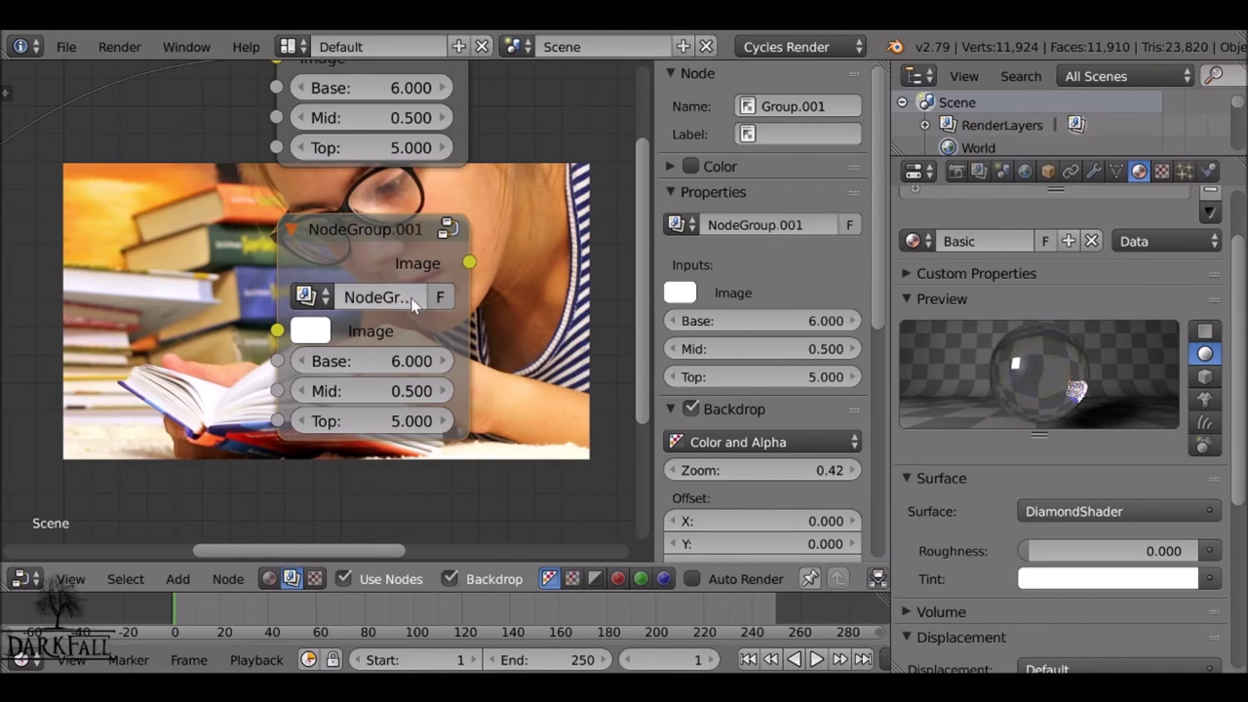
double_click(407, 299)
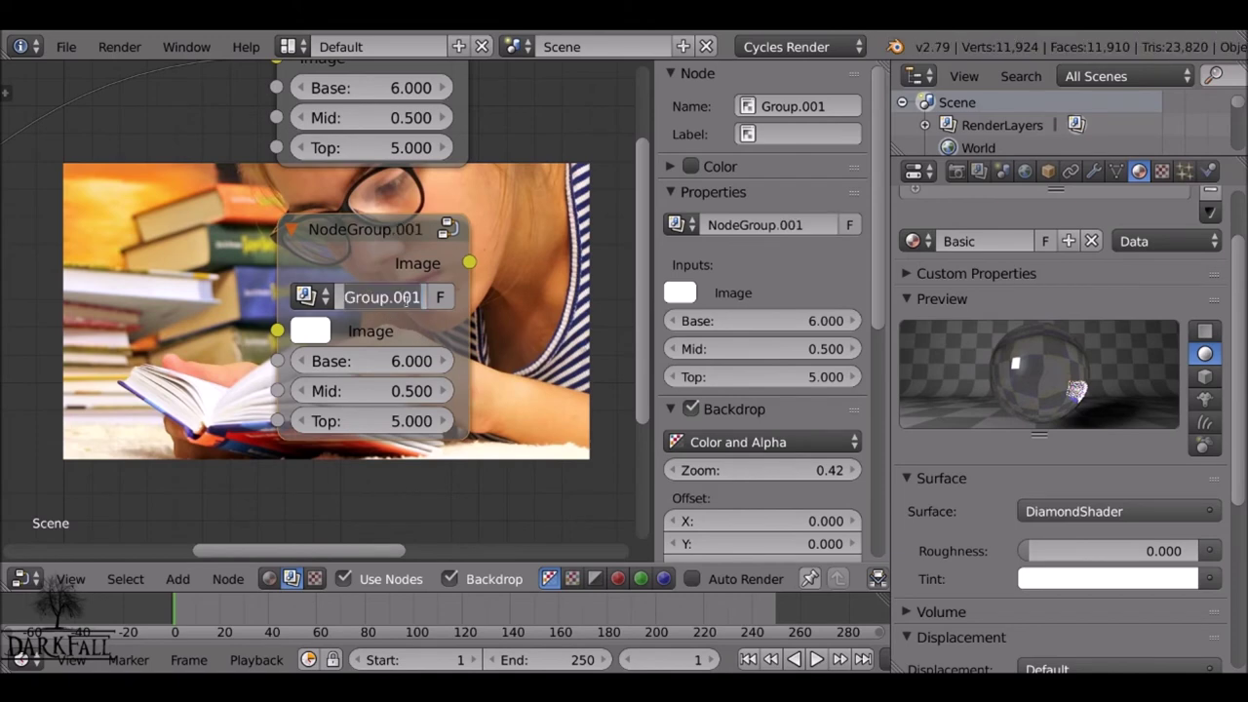
left_click(380, 274)
scroll(380, 270, "up", 5)
scroll(380, 268, "down", 9)
middle_click_drag(368, 169, 359, 220)
double_click(353, 151)
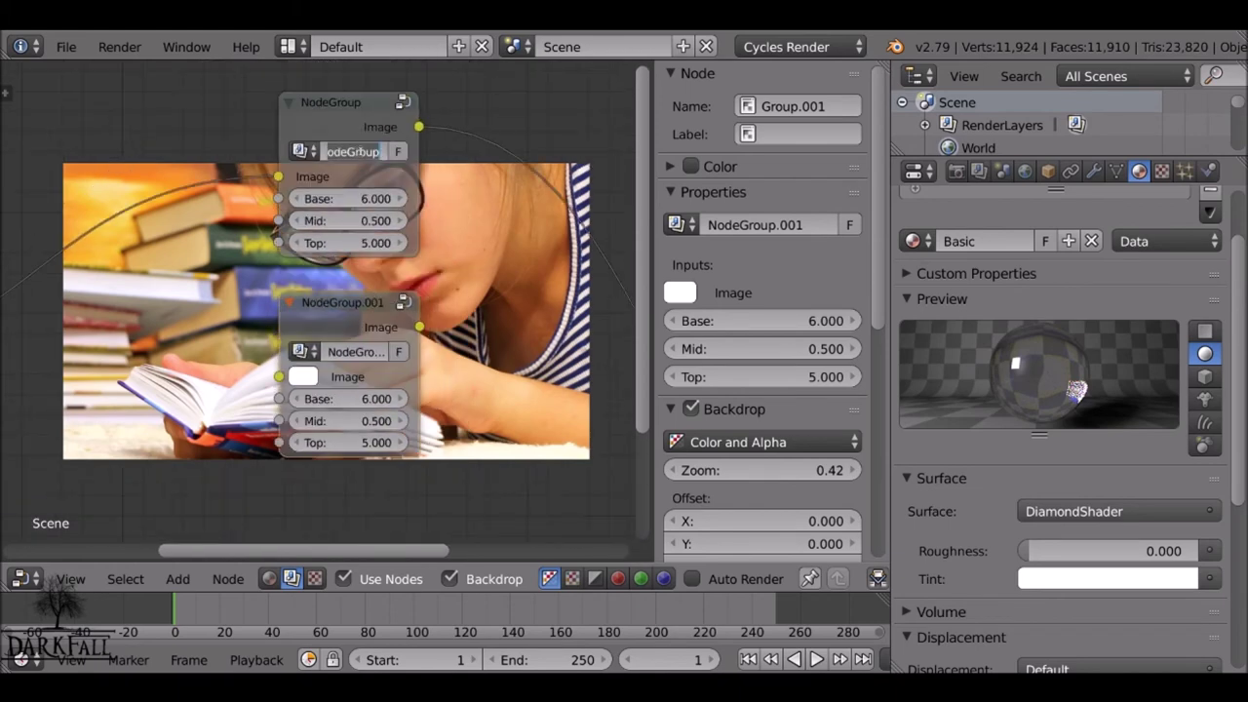
Step: Rename the duplicated node group as Posterize
left_click(797, 223)
double_click(797, 224)
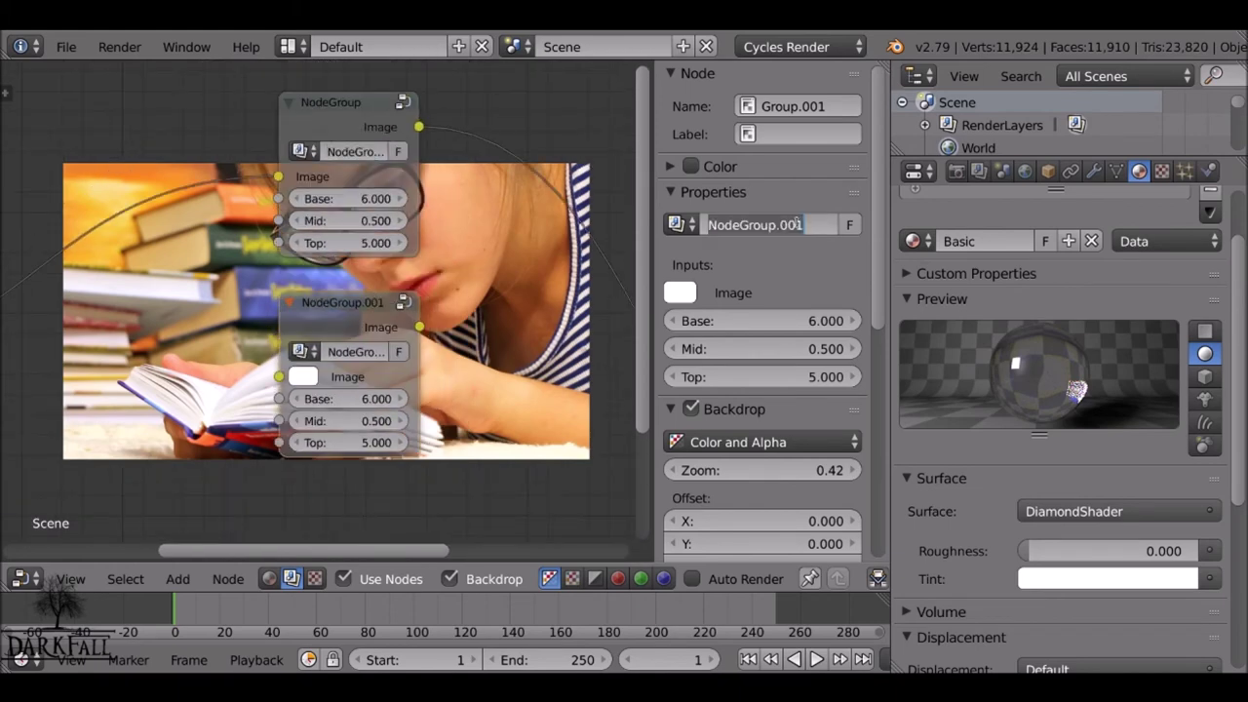
type("Posterize")
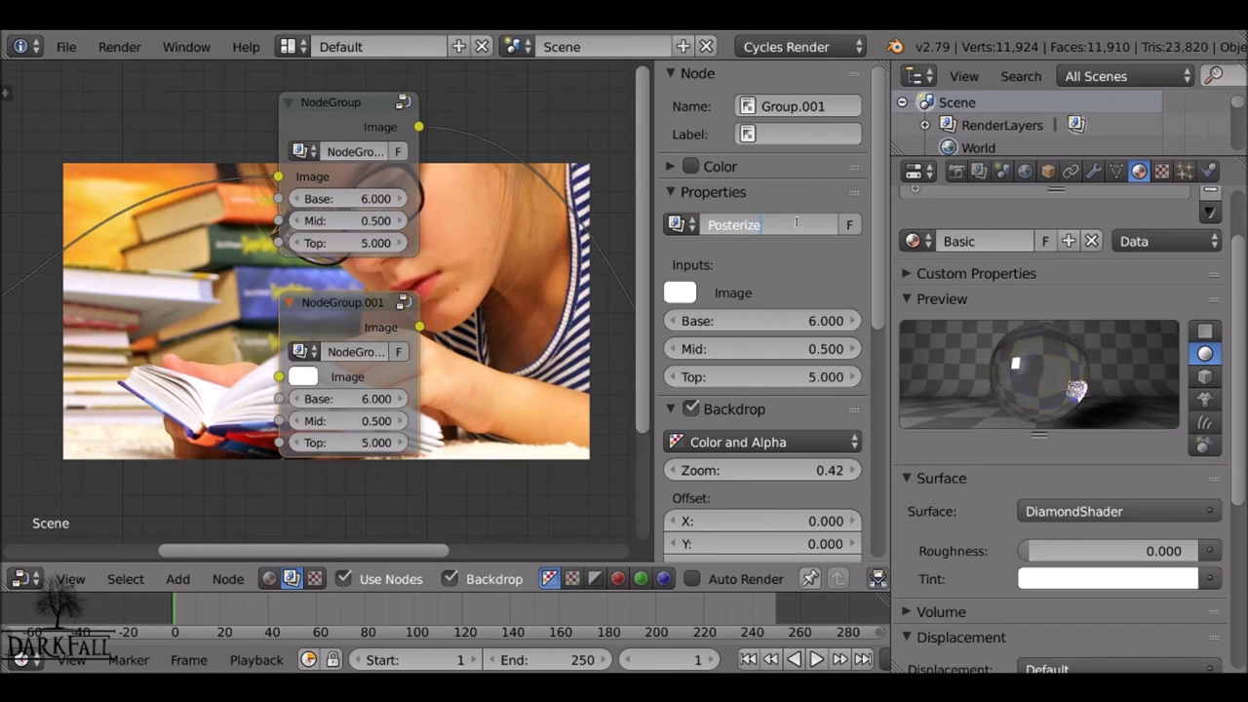
key("Return")
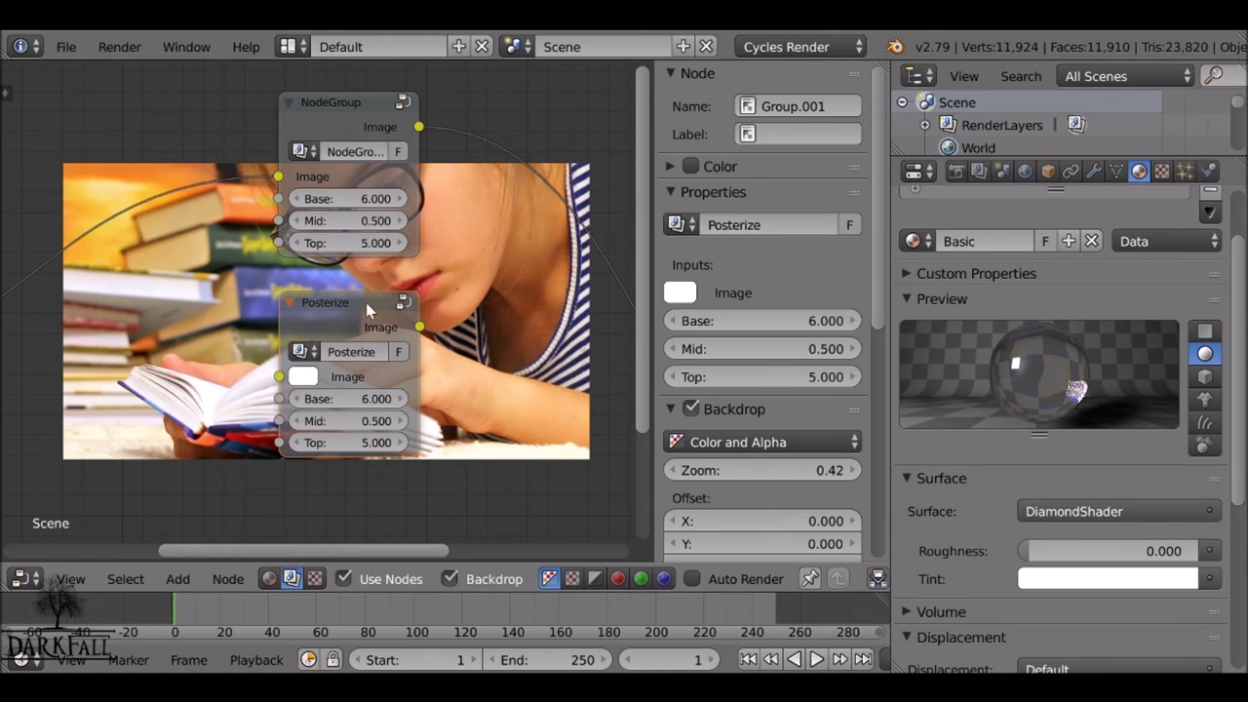
Step: Move the Posterize node closer to the original node group and rename the original group as Poster
left_click_drag(357, 313, 356, 288)
left_click(353, 148)
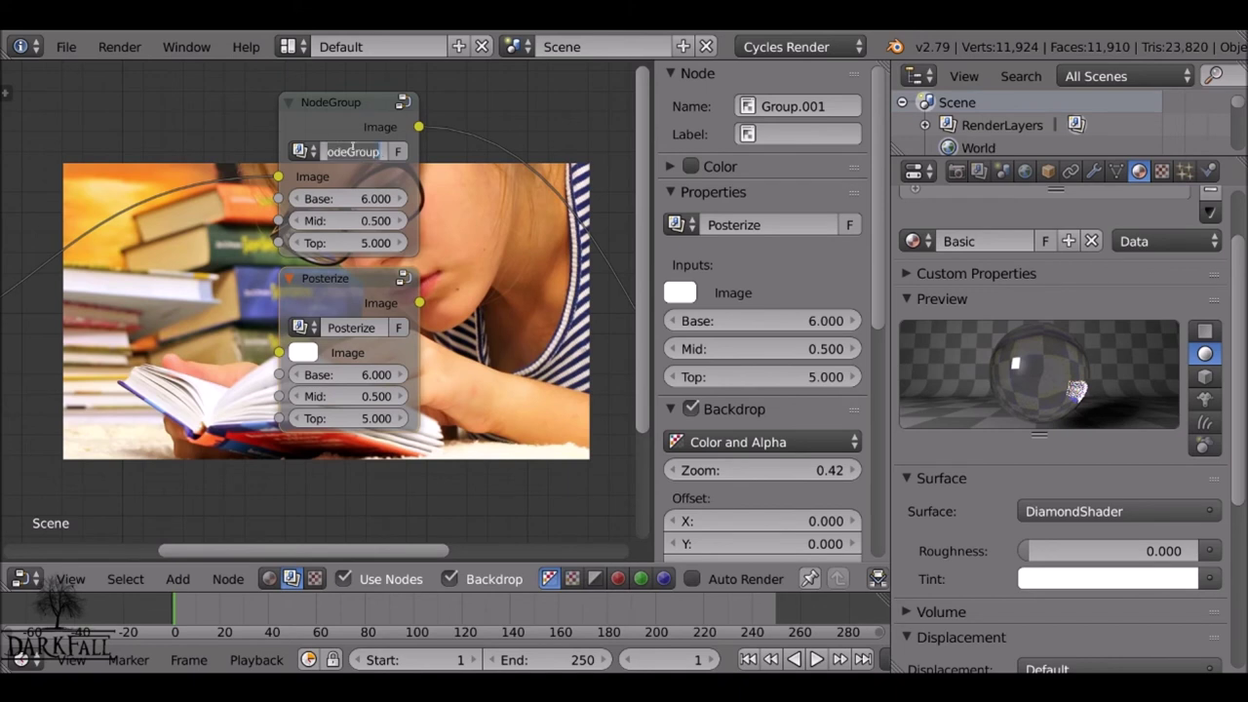
type("Poster")
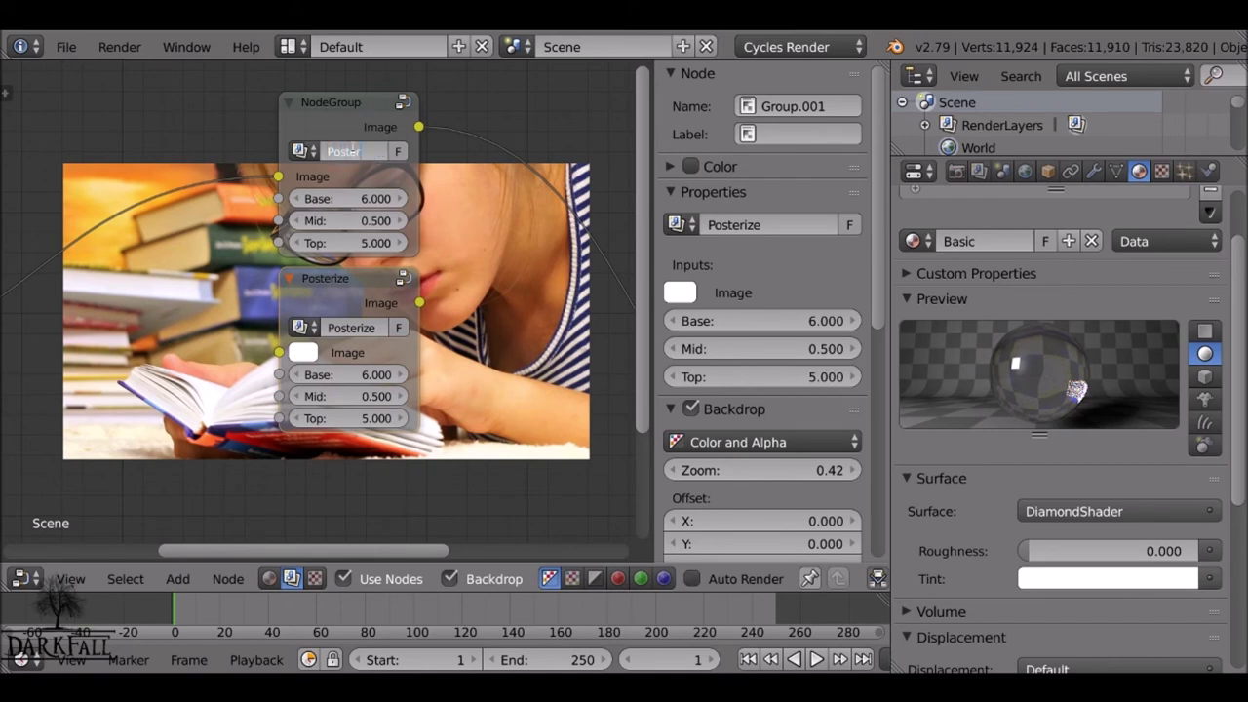
key("Return")
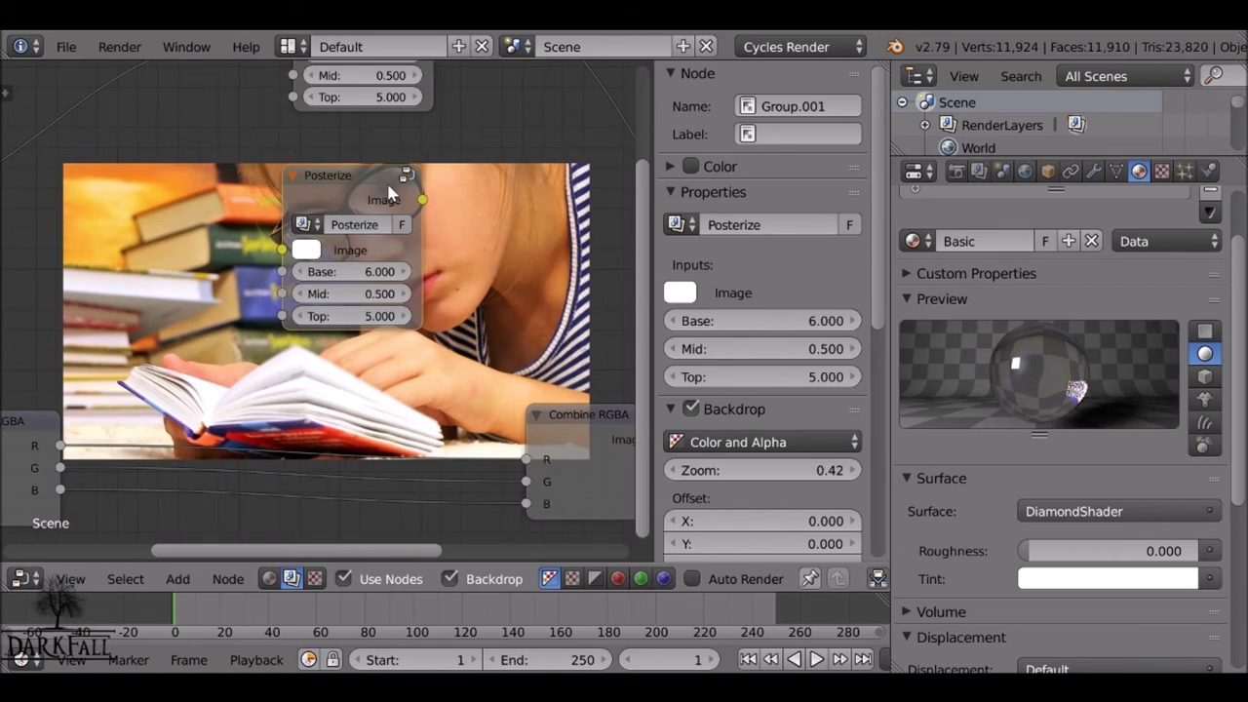
Step: Check the nodes inside the Posterize group and move the Posterize 2 node farther above it
key("Tab")
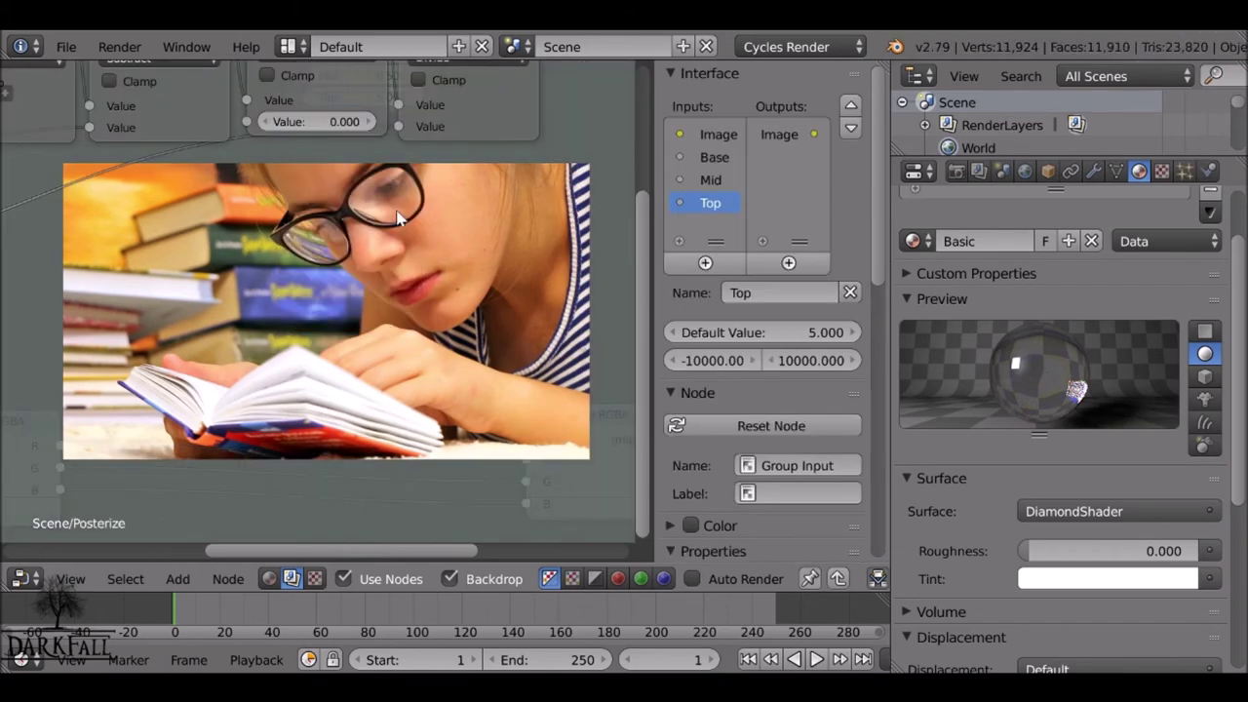
scroll(397, 209, "down", 6)
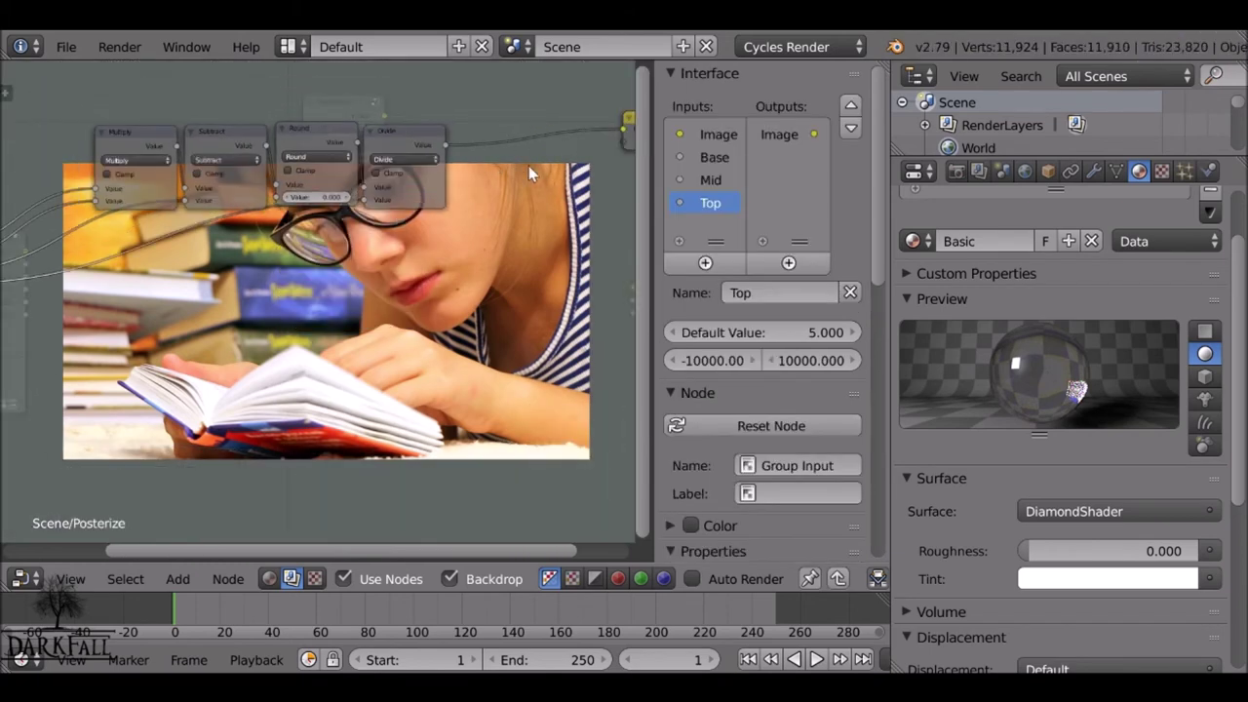
key("Tab")
middle_click_drag(517, 171, 456, 210)
left_click_drag(298, 155, 293, 117)
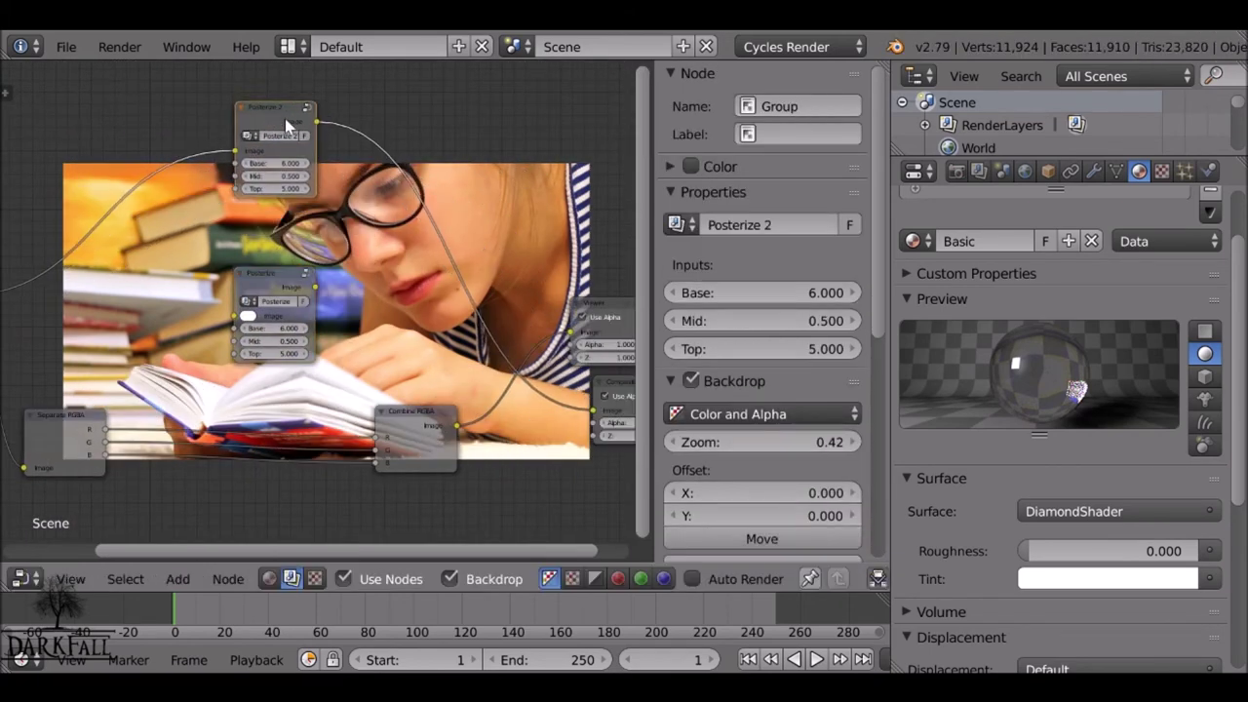
Step: Insert a color Mix node between the Divide node and the group output inside the Posterize 2 group
key("Tab")
key("shift+a")
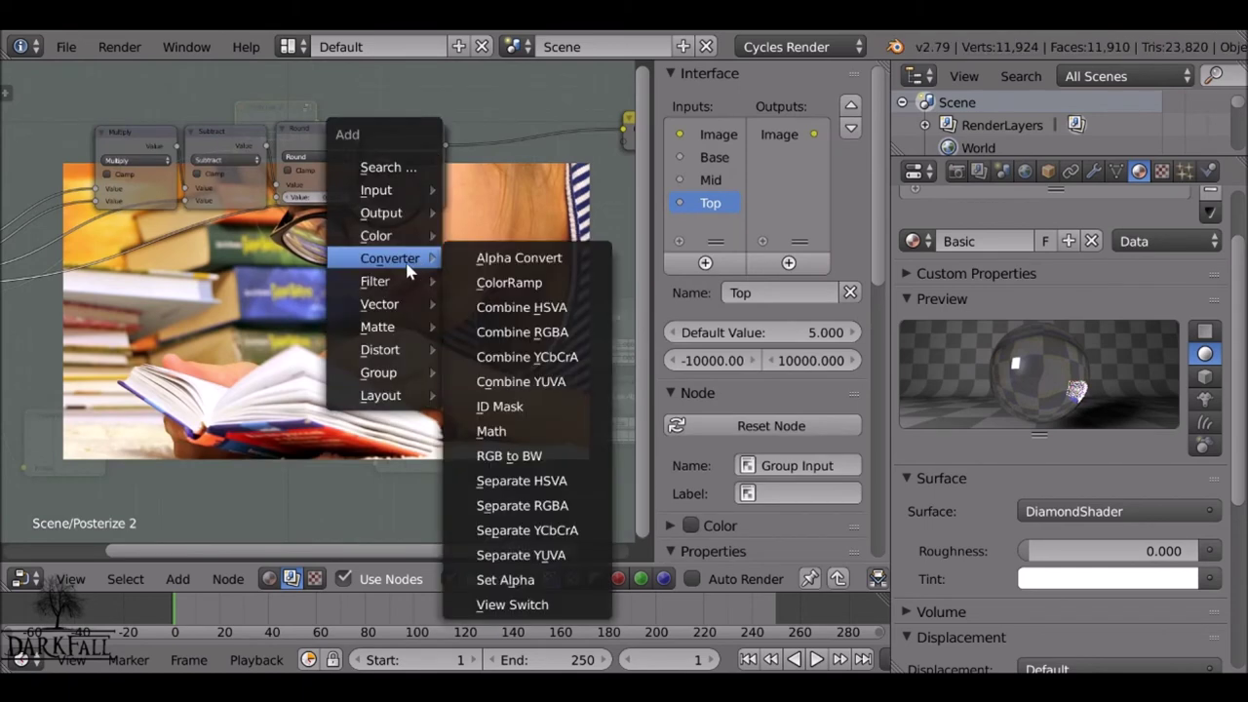
mouse_move(381, 237)
left_click(478, 434)
left_click(481, 110)
middle_click_drag(161, 274, 334, 206)
middle_click_drag(138, 195, 31, 226)
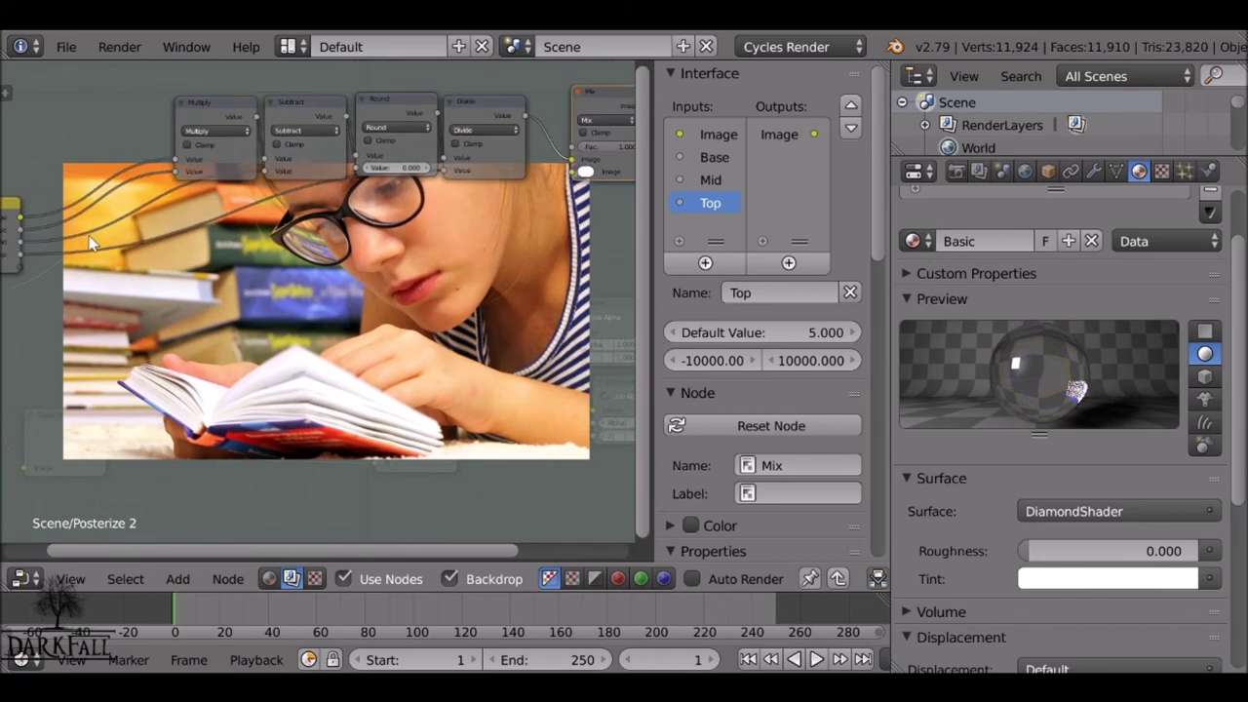
Step: Wire the group's Image input into the Mix node, expose its Fac as a group input and set the blend type to Overlay
left_click_drag(24, 226, 20, 266)
left_click(602, 119)
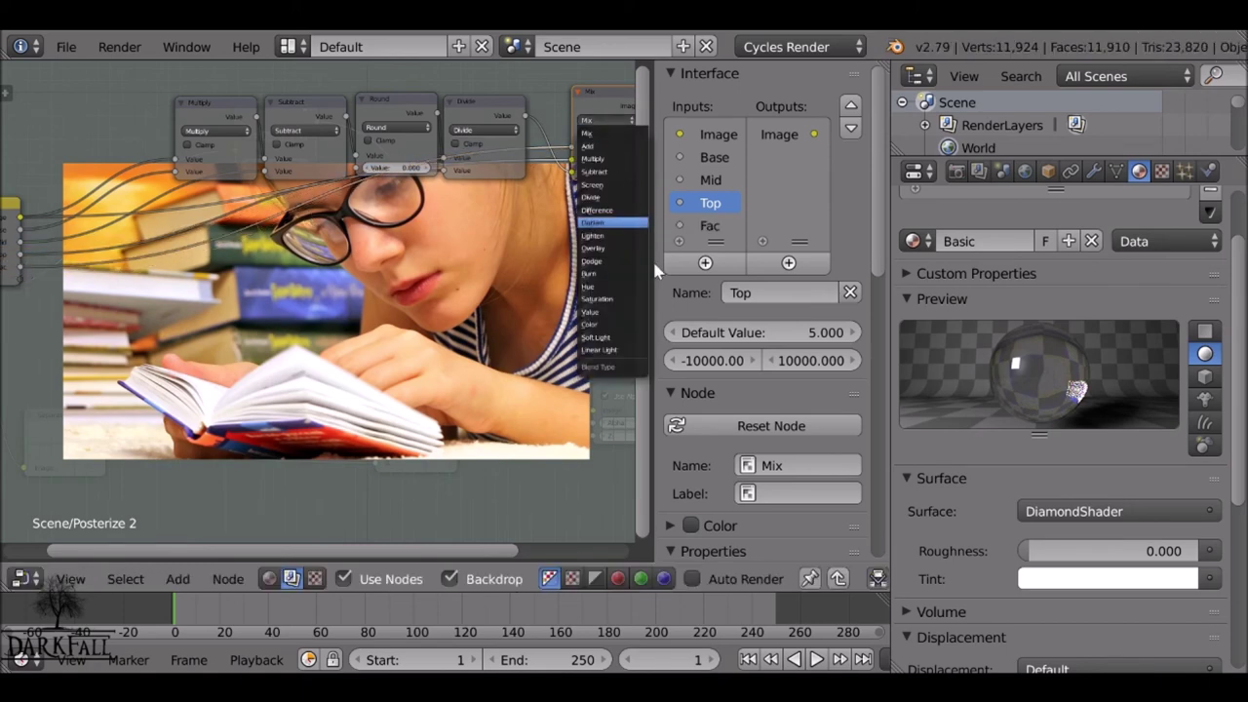
left_click(610, 248)
key("Tab")
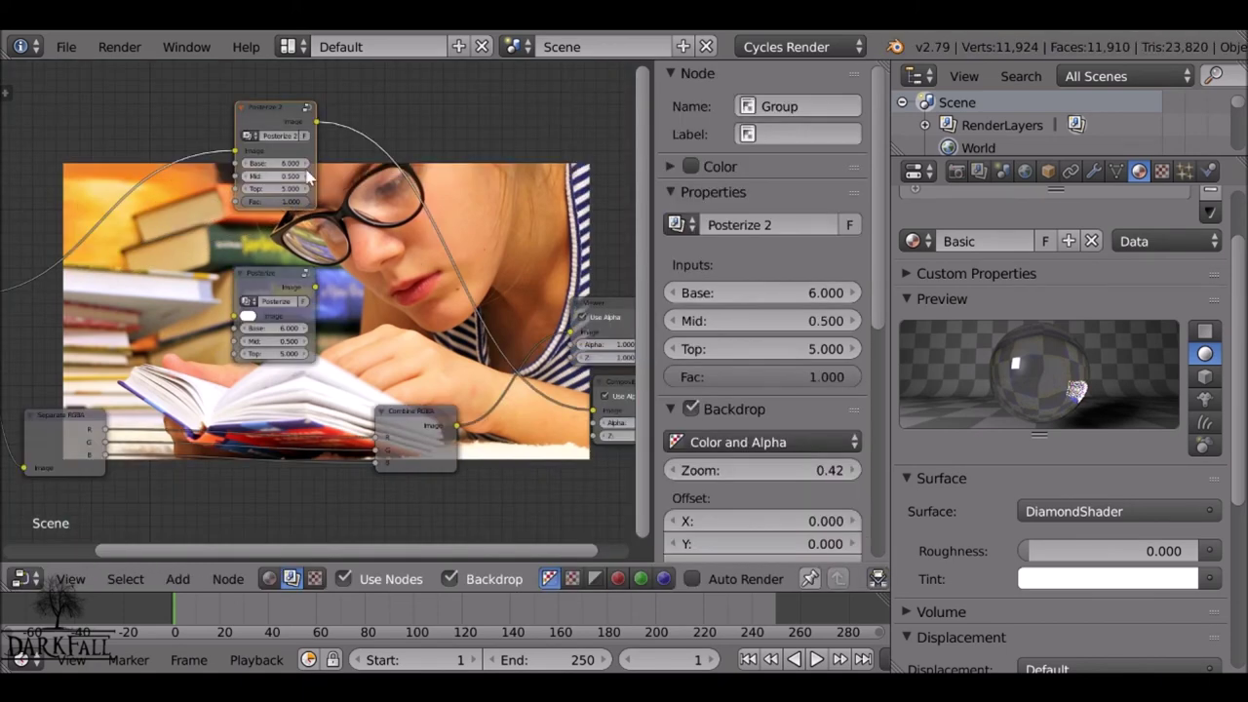
Step: Check inside the Posterize group and reposition the Posterize and Posterize 2 nodes in the main node tree
left_click(272, 284)
scroll(326, 243, "up", 2)
left_click_drag(315, 245, 282, 247)
key("Tab")
key("Tab")
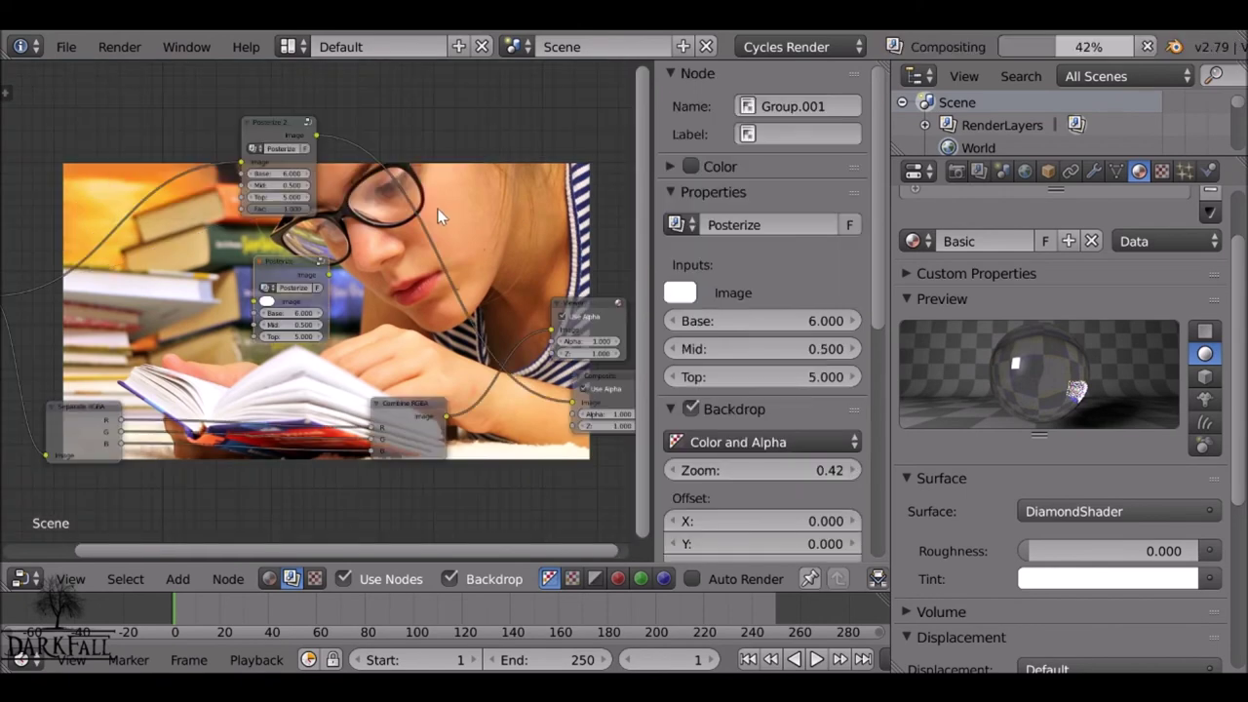
left_click(280, 134)
left_click_drag(276, 126, 312, 123)
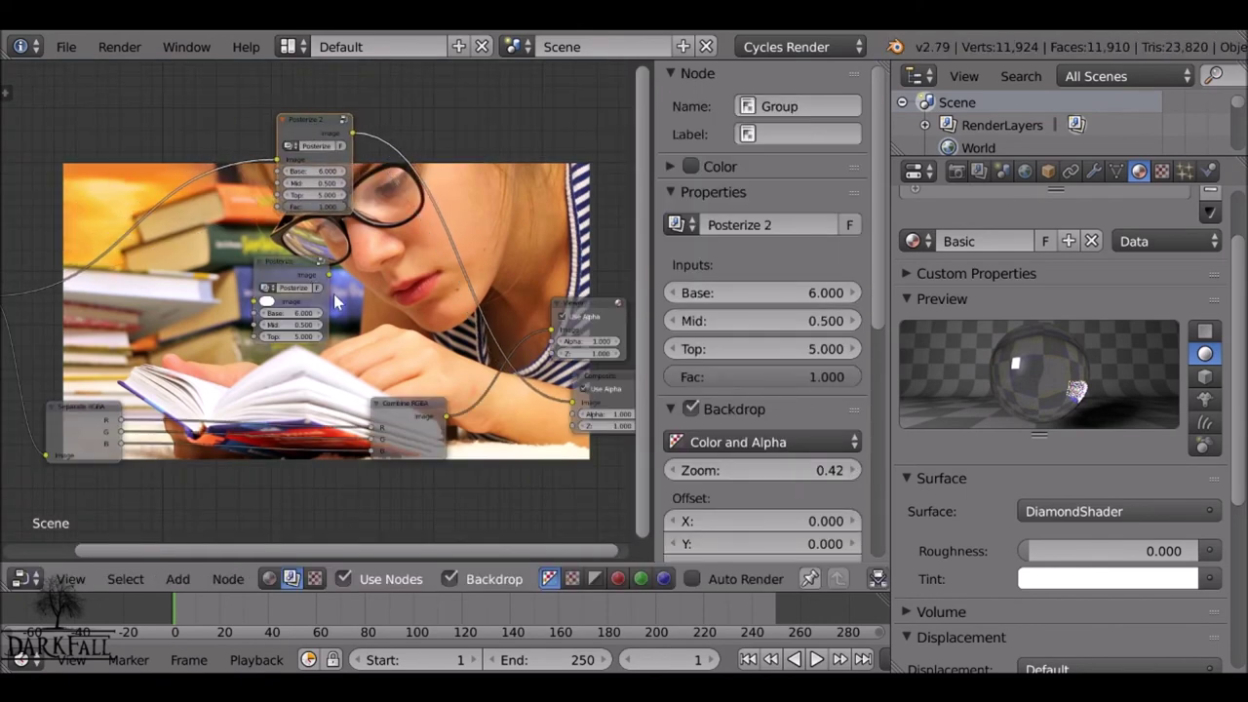
Step: Insert the Posterize node and two duplicates on the R, G and B links between Separate RGBA and Combine RGBA
middle_click_drag(334, 293, 390, 143)
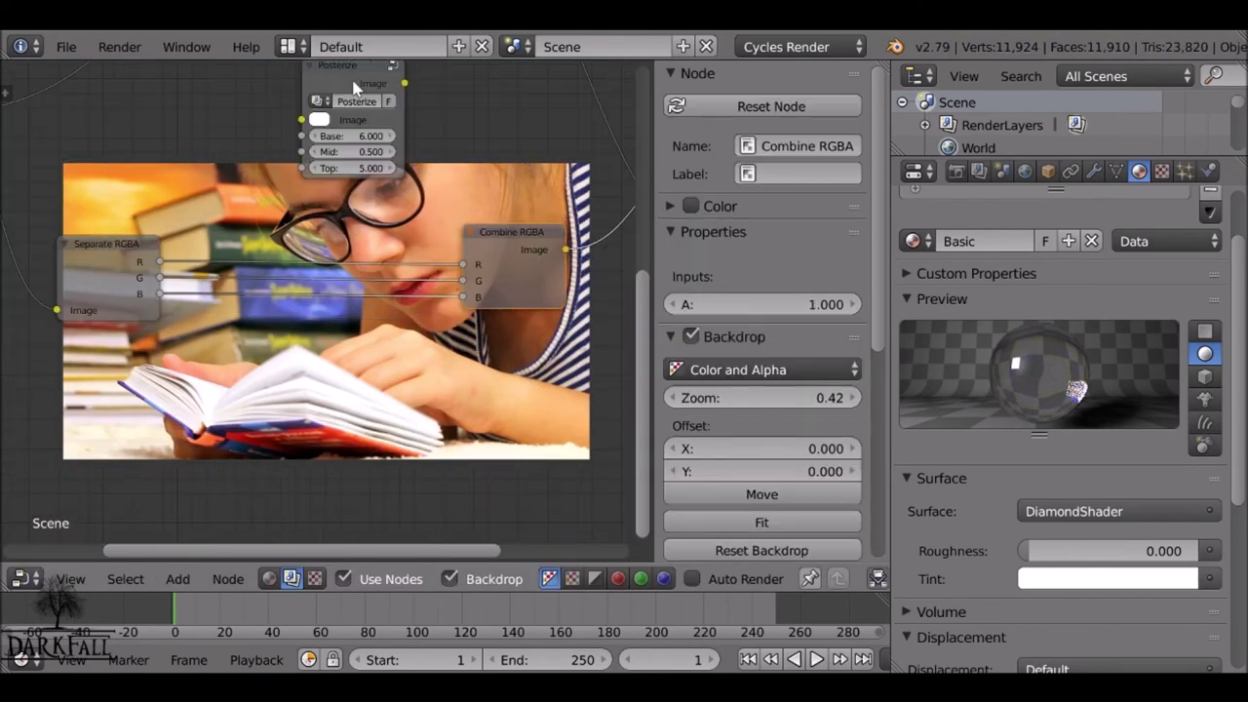
left_click_drag(354, 87, 335, 161)
key("shift+d")
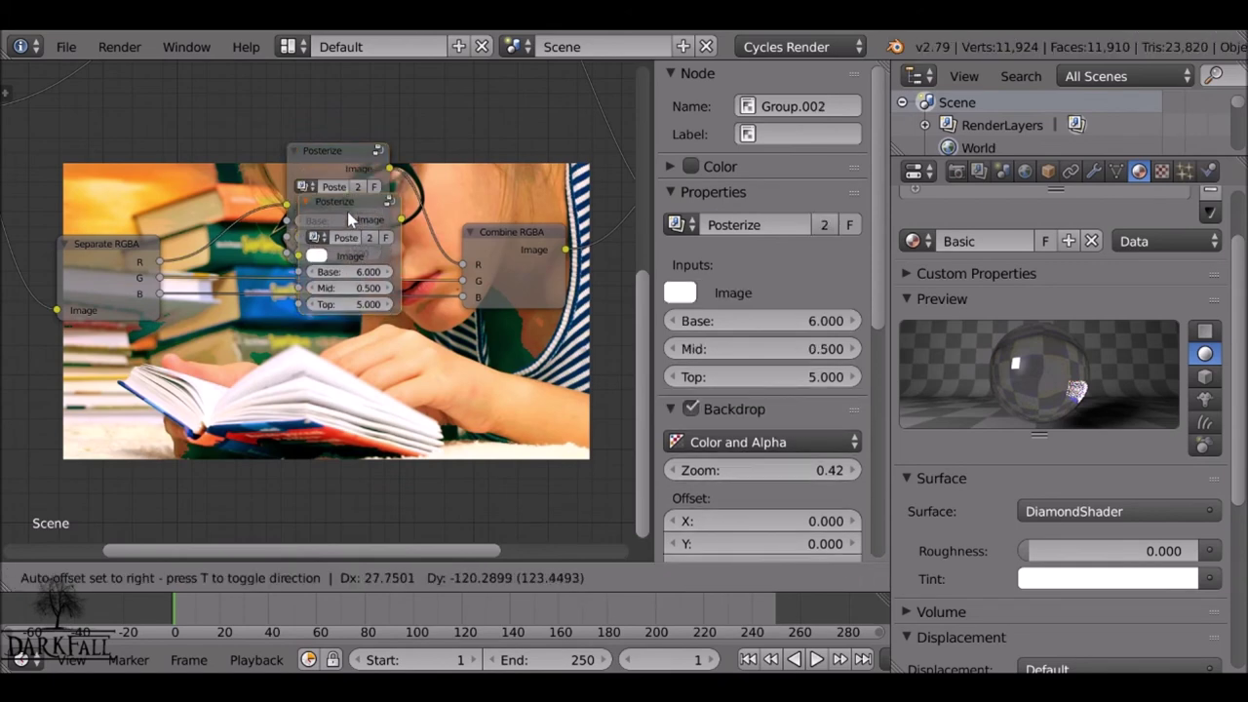
left_click(304, 276)
key("shift+d")
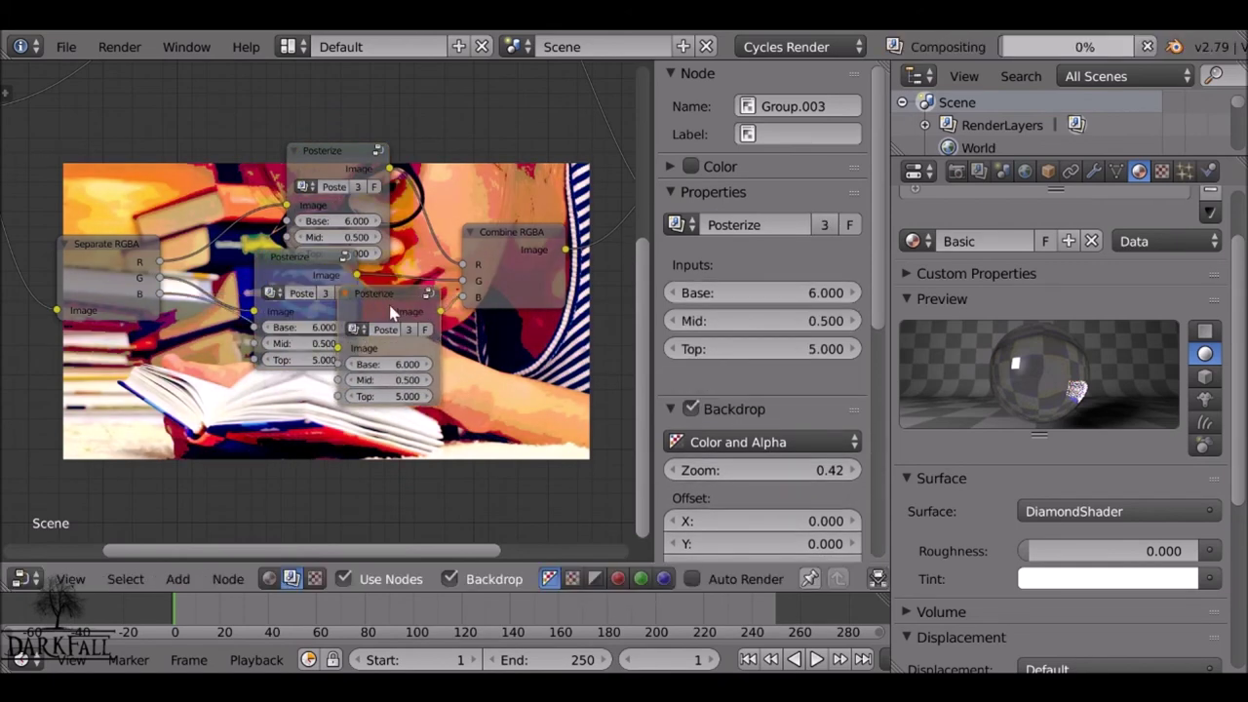
left_click(328, 371)
left_click_drag(334, 156, 293, 131)
Step: Review the RGB posterize result, reposition the Posterize 2 node and nudge the Overlay node inside its group
middle_click_drag(634, 256, 437, 247)
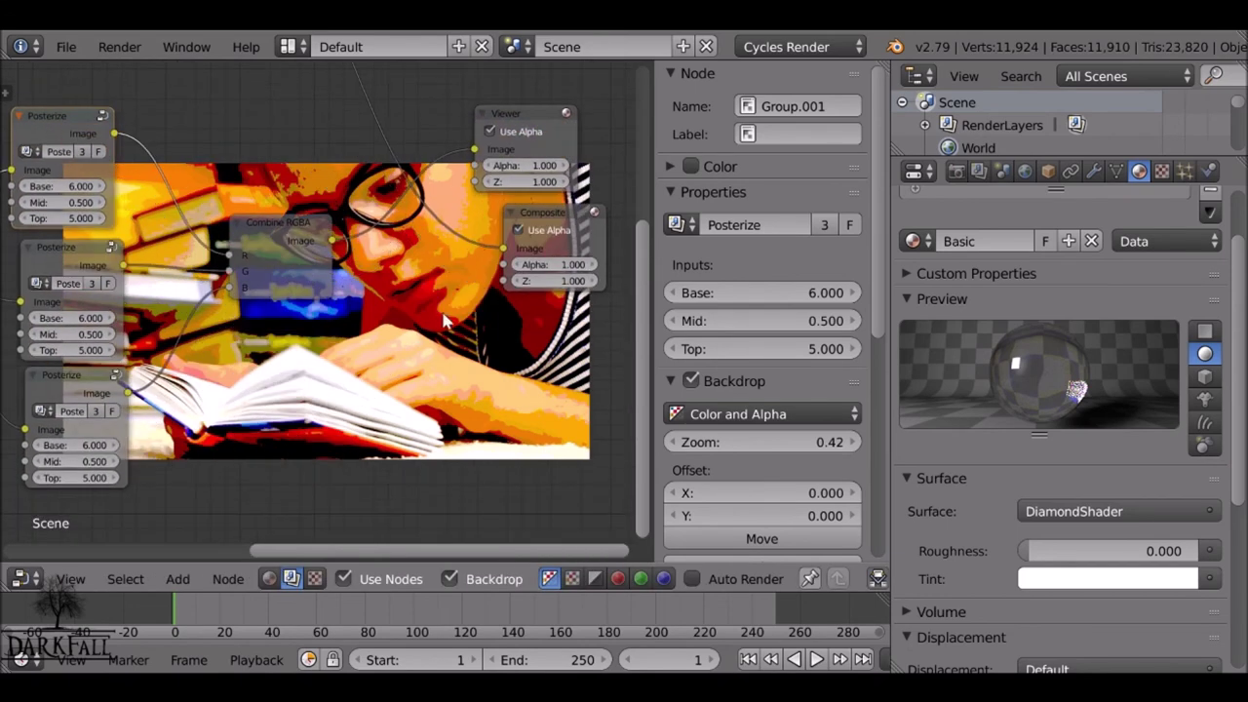
middle_click_drag(150, 231, 283, 202)
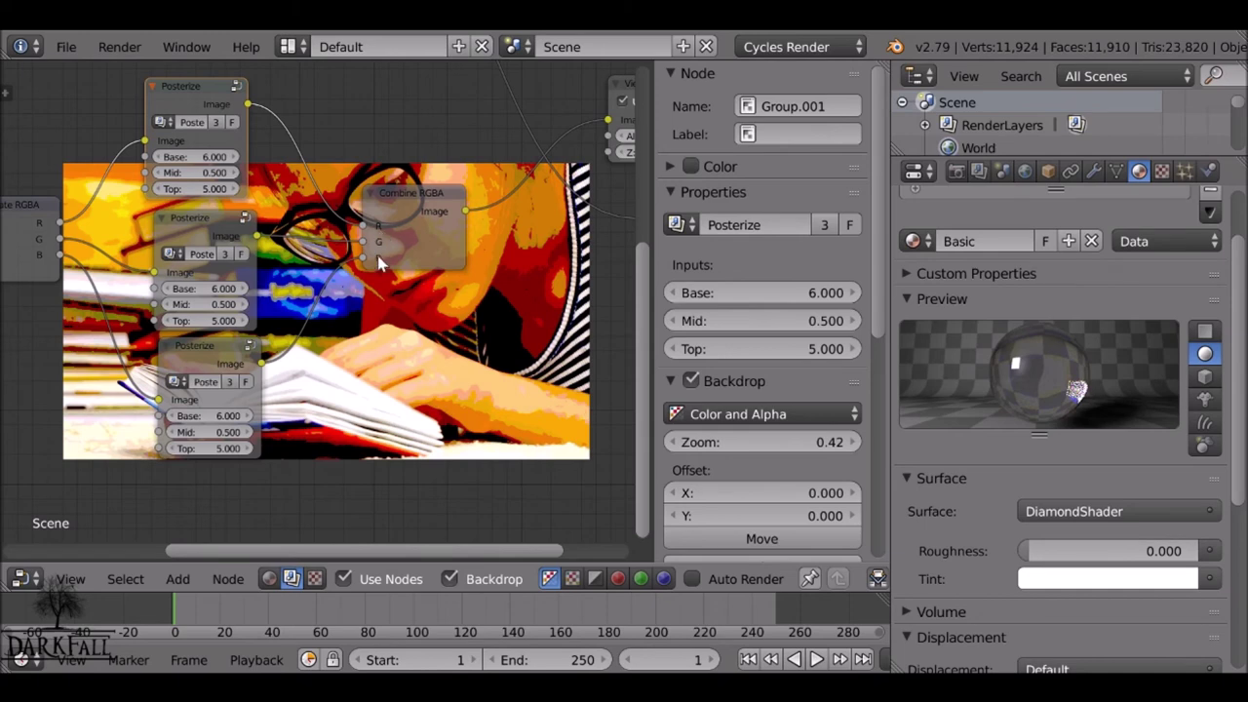
scroll(458, 229, "up", 5, "shift")
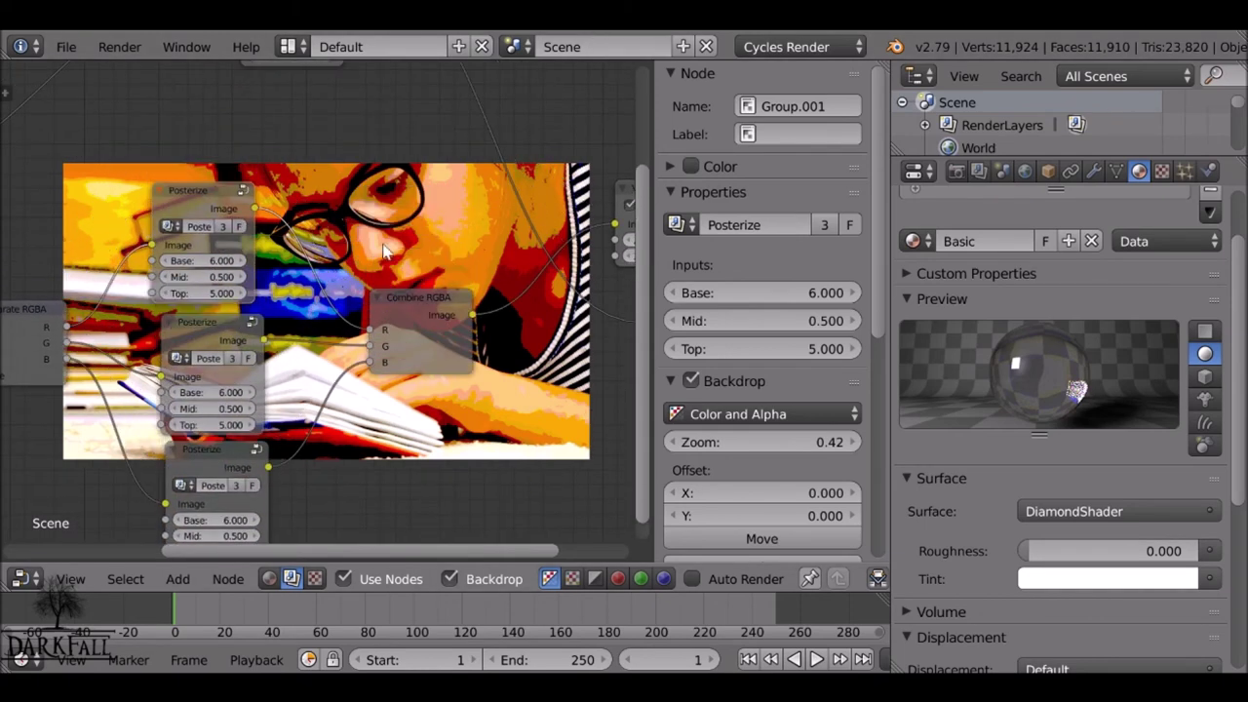
middle_click_drag(365, 193, 340, 384)
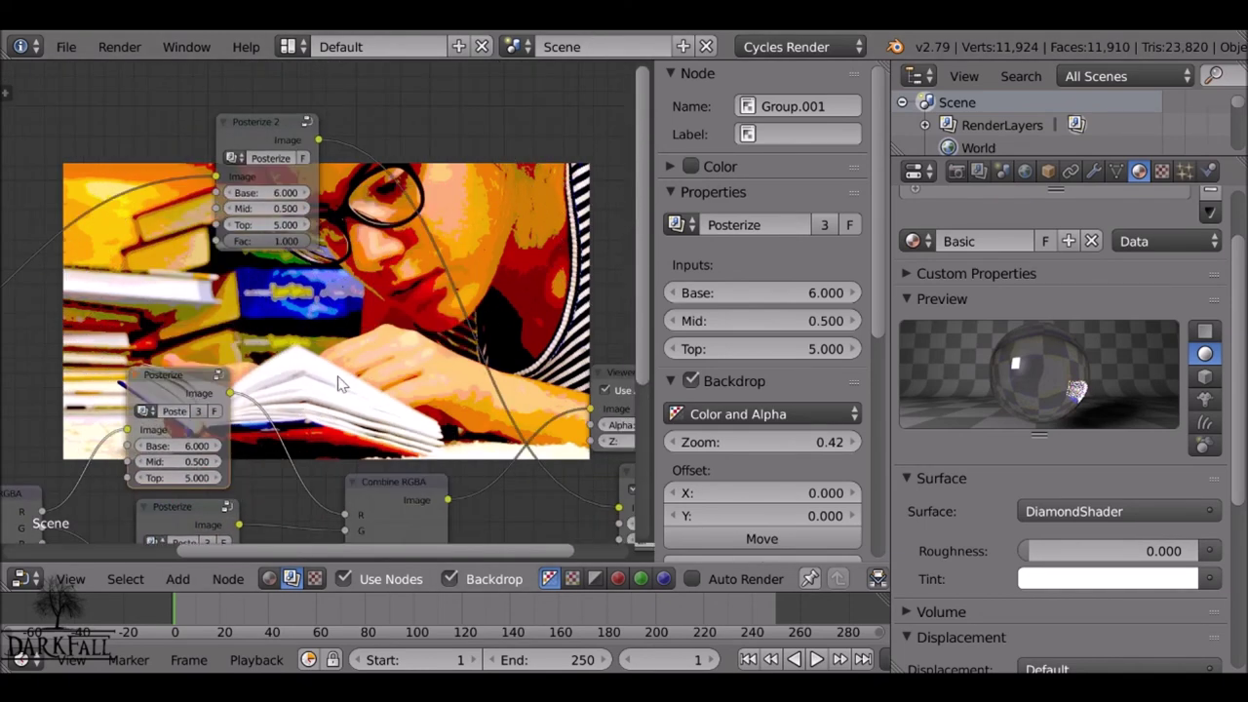
left_click_drag(250, 124, 209, 94)
key("Tab")
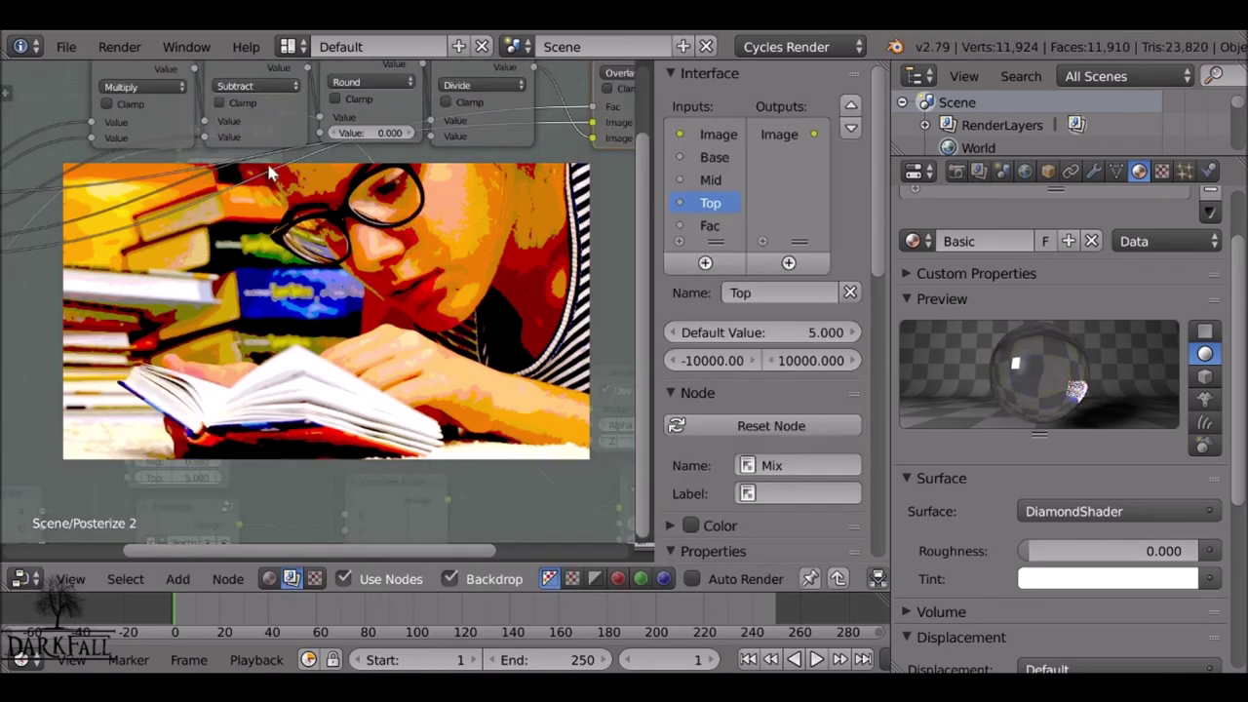
middle_click_drag(436, 131, 274, 140)
mouse_move(410, 112)
left_mouse_down()
mouse_move(410, 142)
mouse_move(418, 134)
left_mouse_up()
key("Tab")
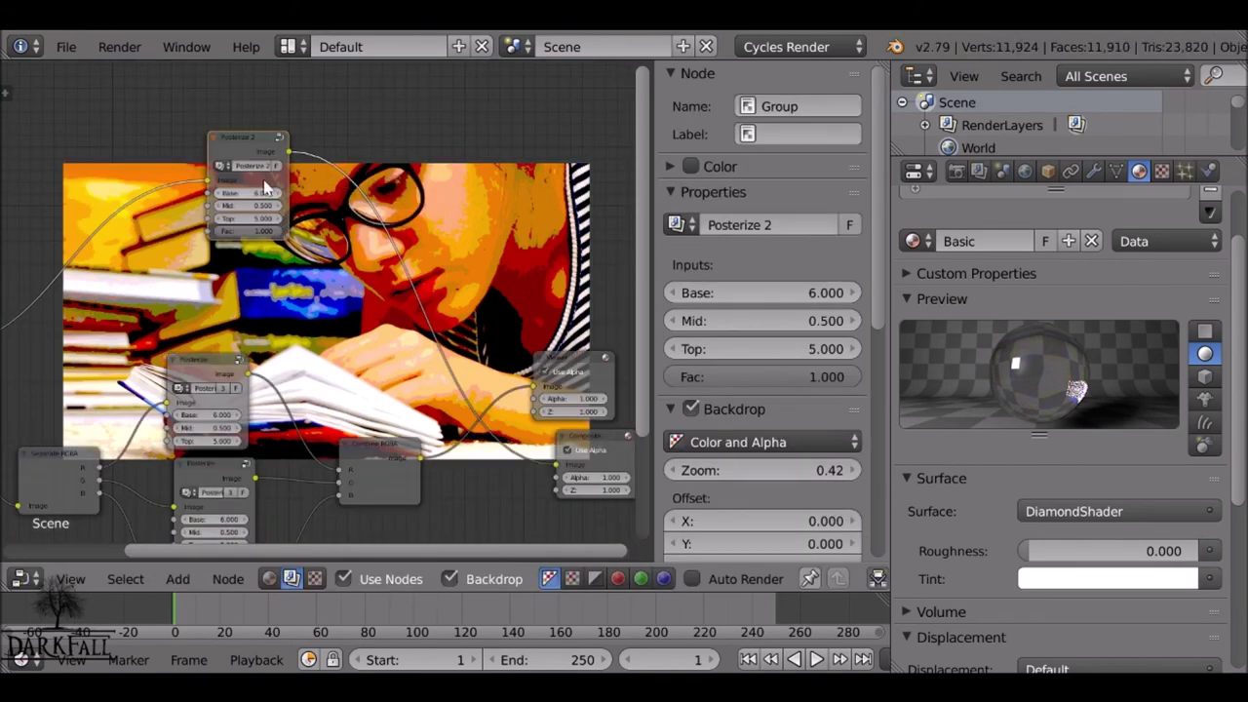
Step: Compare the Posterize 2 and Combine RGBA outputs in the Viewer and move Combine RGBA closer to the Posterize nodes
middle_click_drag(336, 300, 312, 204)
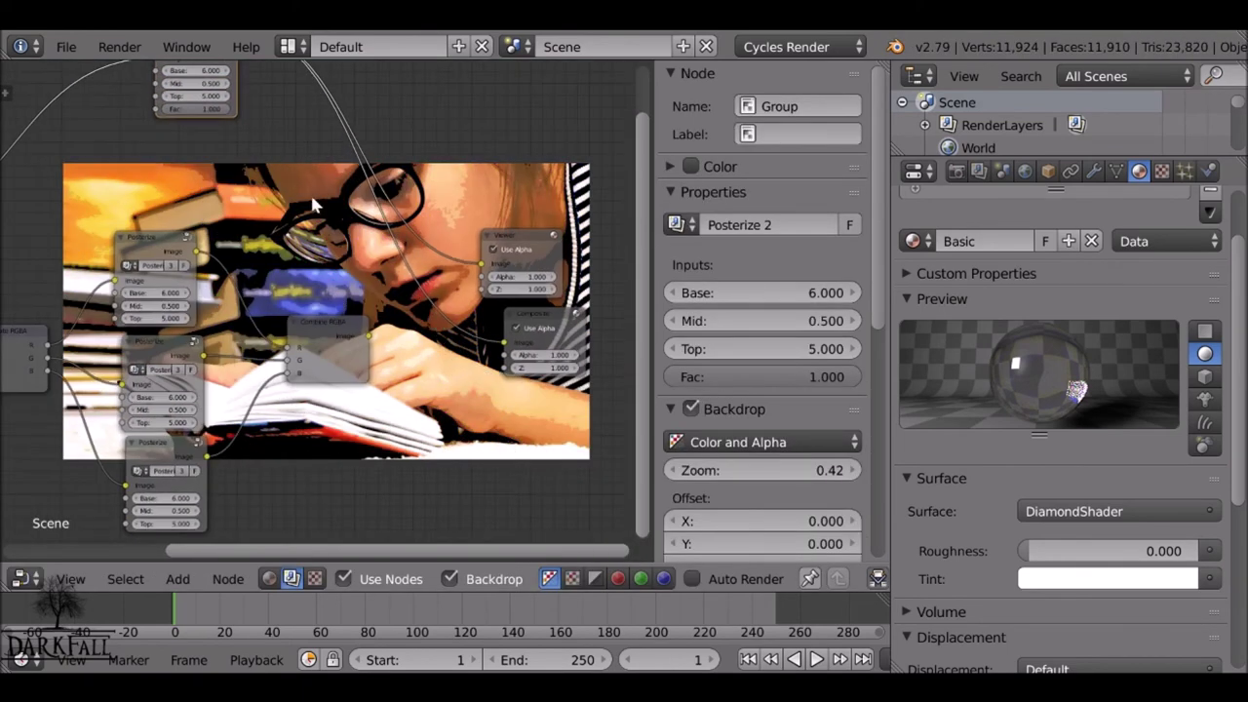
left_click(328, 336)
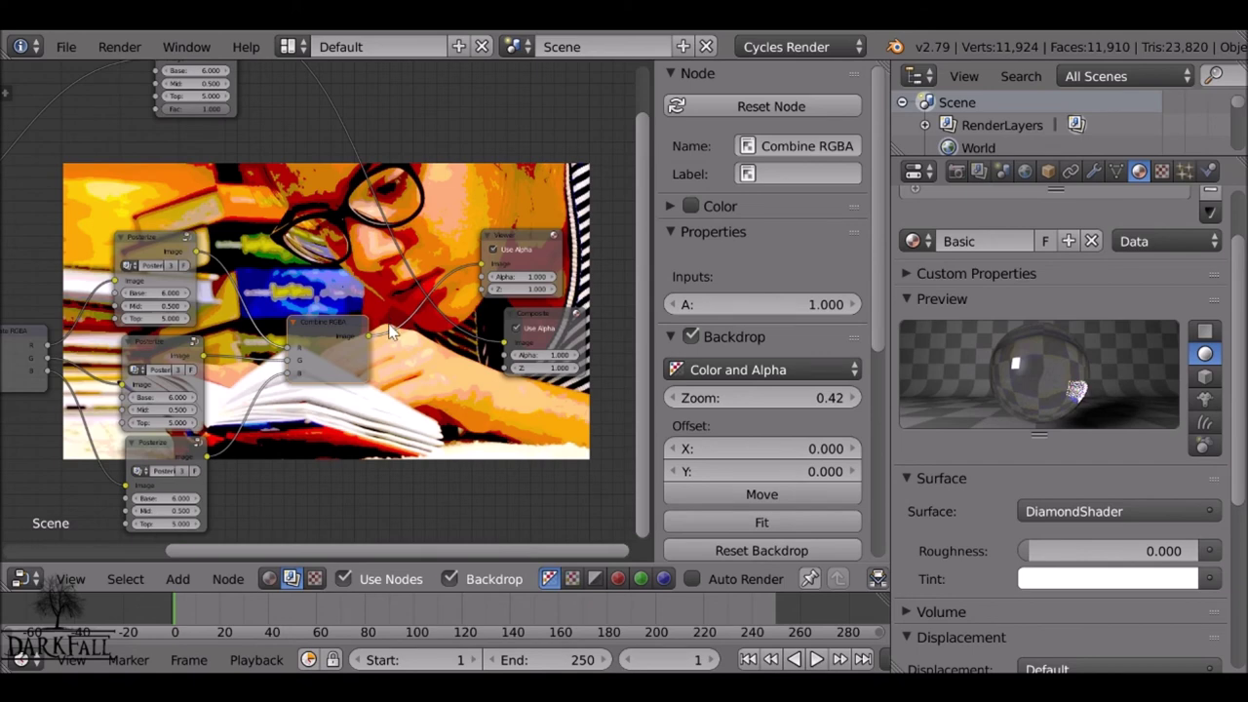
left_click_drag(328, 333, 293, 330)
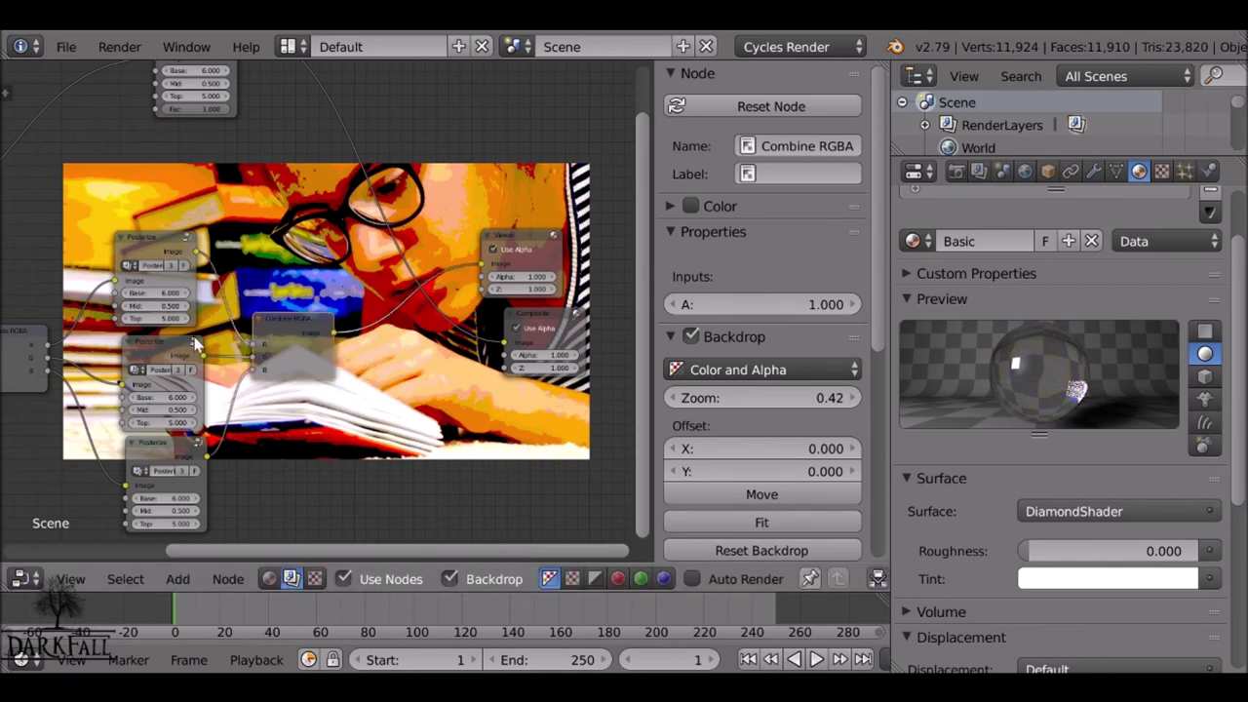
Step: Add a Hue Saturation Value node after Combine RGBA, with Saturation 0.827 and Value 0.753
key("shift+a")
mouse_move(307, 394)
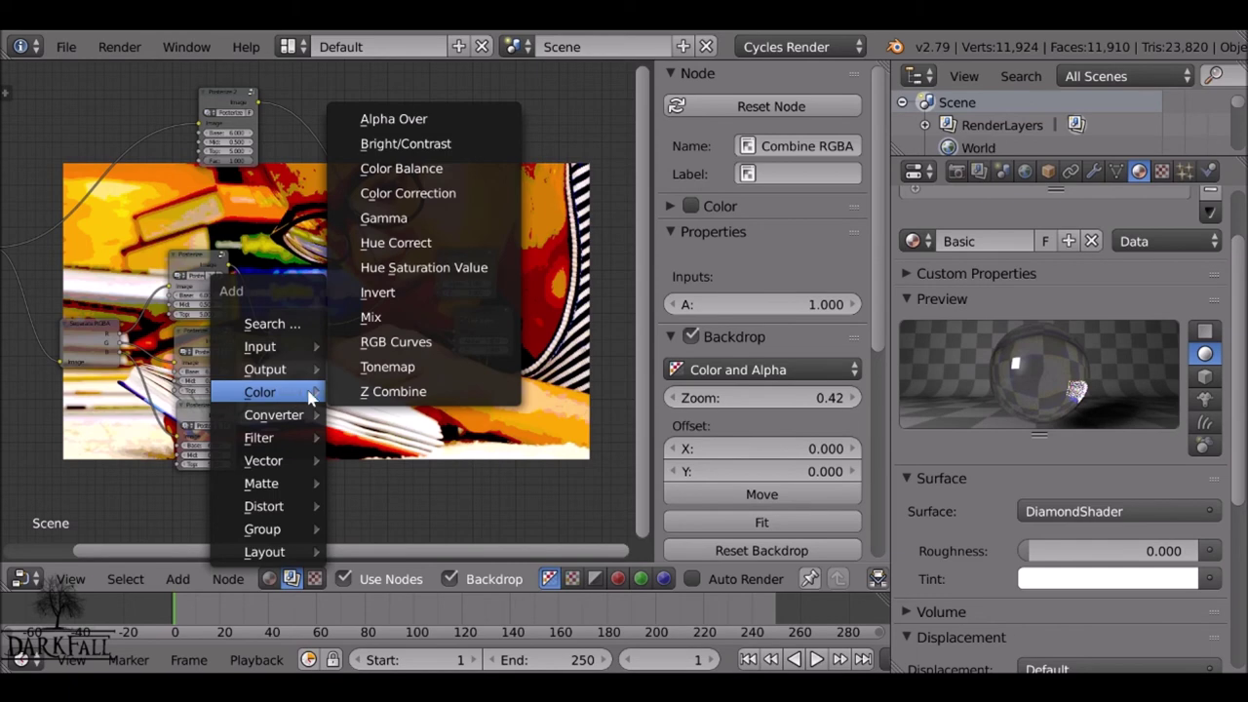
left_click(464, 269)
left_click(343, 317)
scroll(343, 254, "up", 3)
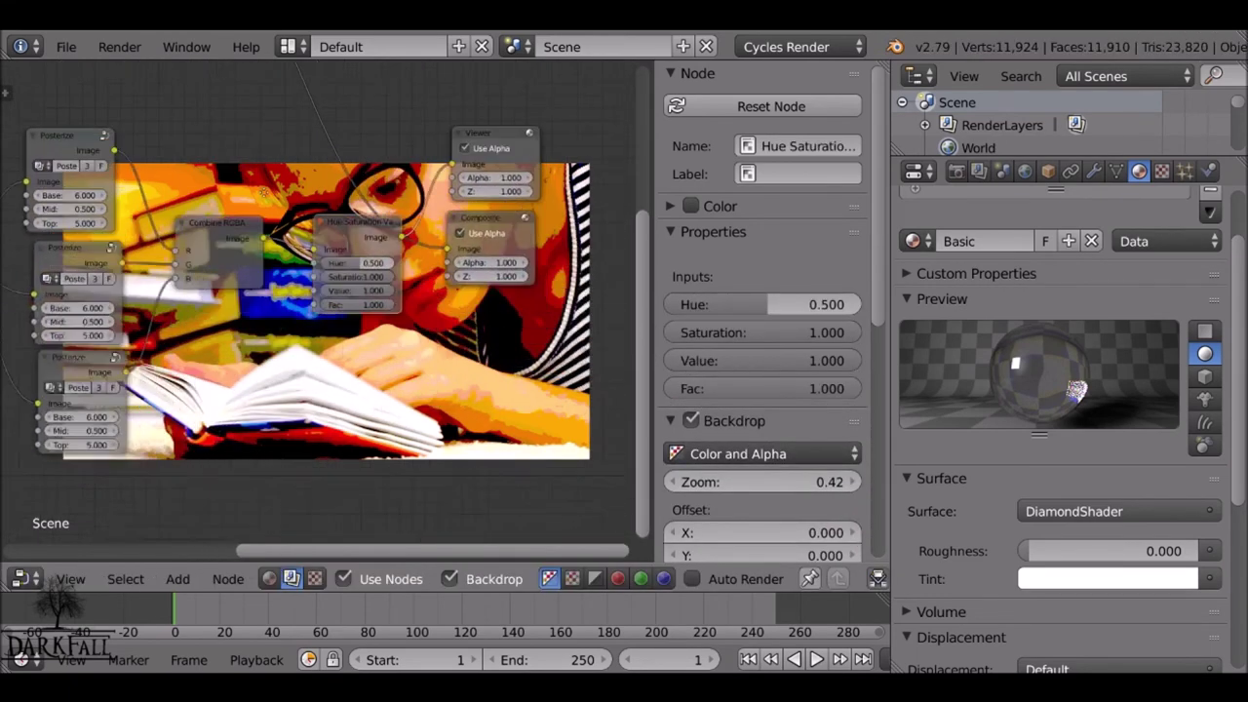
left_click_drag(383, 189, 361, 206)
middle_click_drag(569, 378, 387, 243)
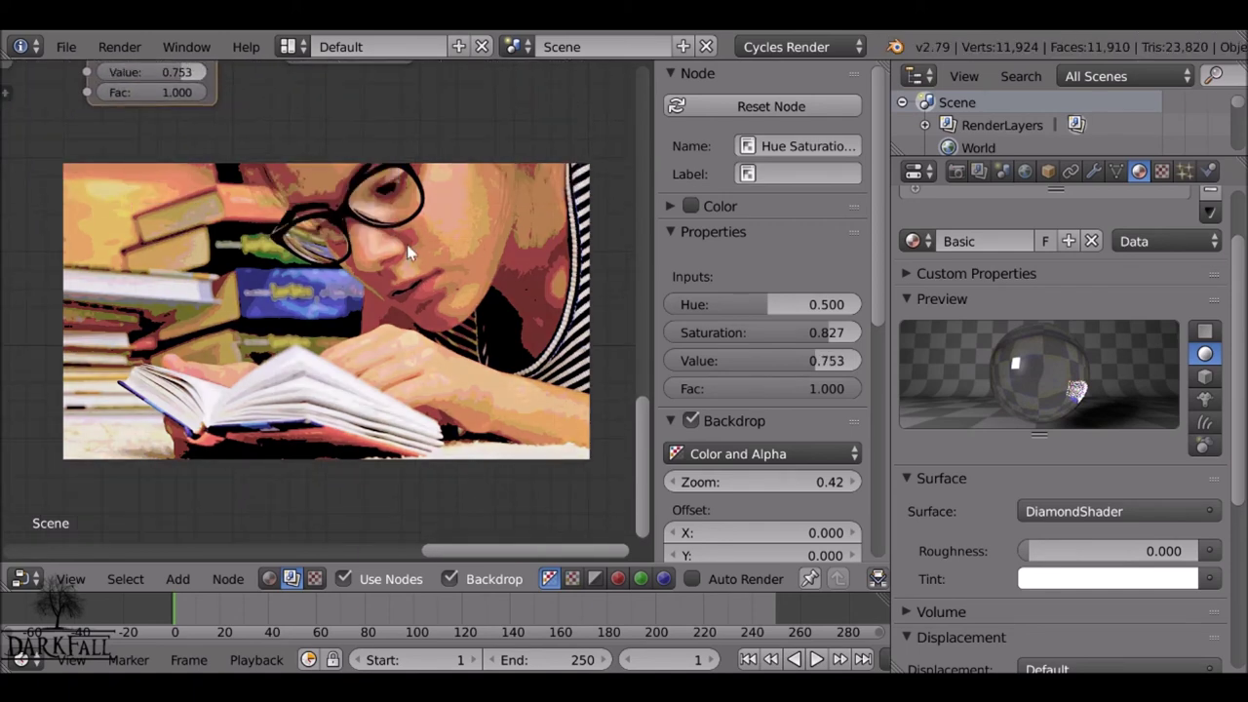
Step: Move the Posterize 2 node slightly upward and preview its output in the Viewer
scroll(423, 254, "down", 4)
middle_click_drag(248, 266, 340, 384)
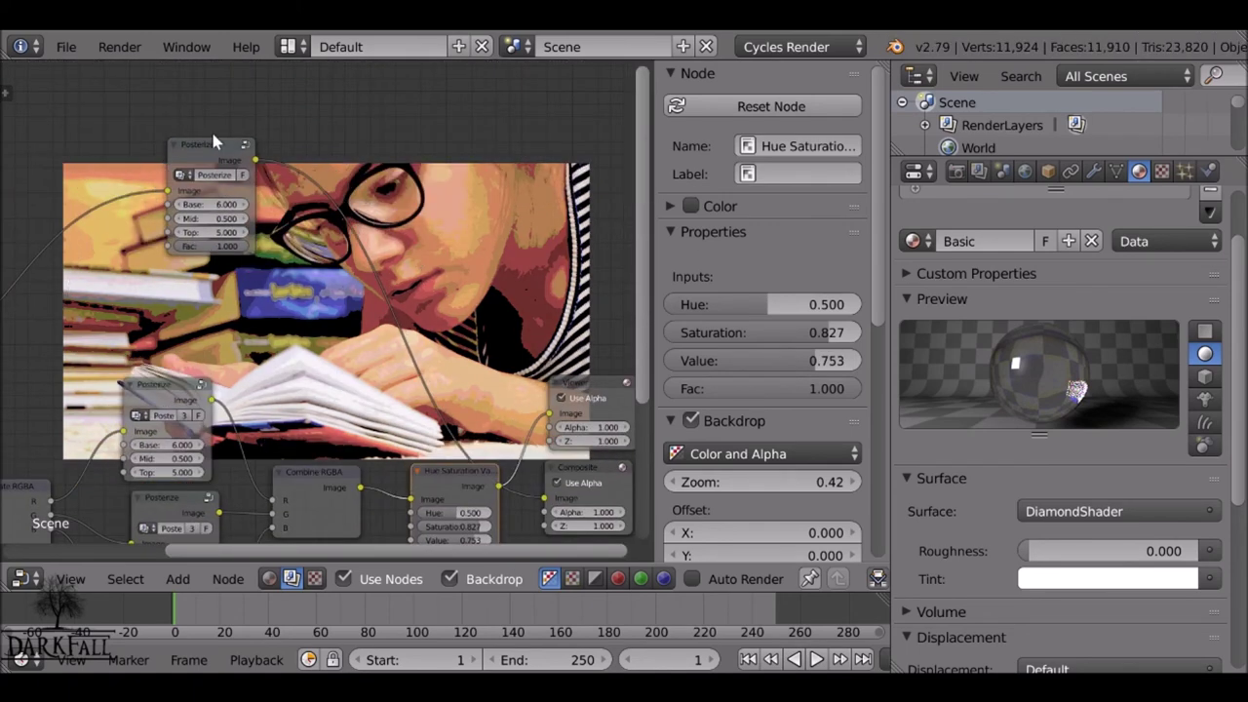
left_click_drag(188, 147, 187, 123)
left_click(199, 134, "ctrl+shift")
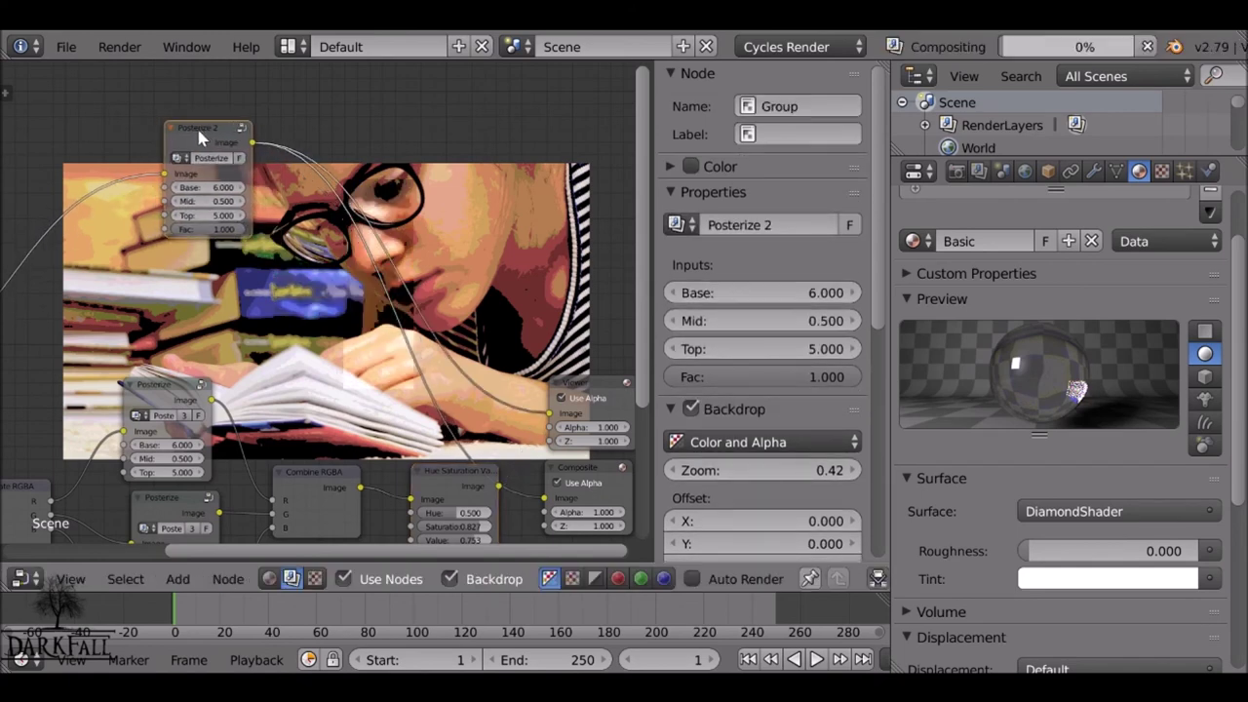
middle_click_drag(202, 200, 326, 237)
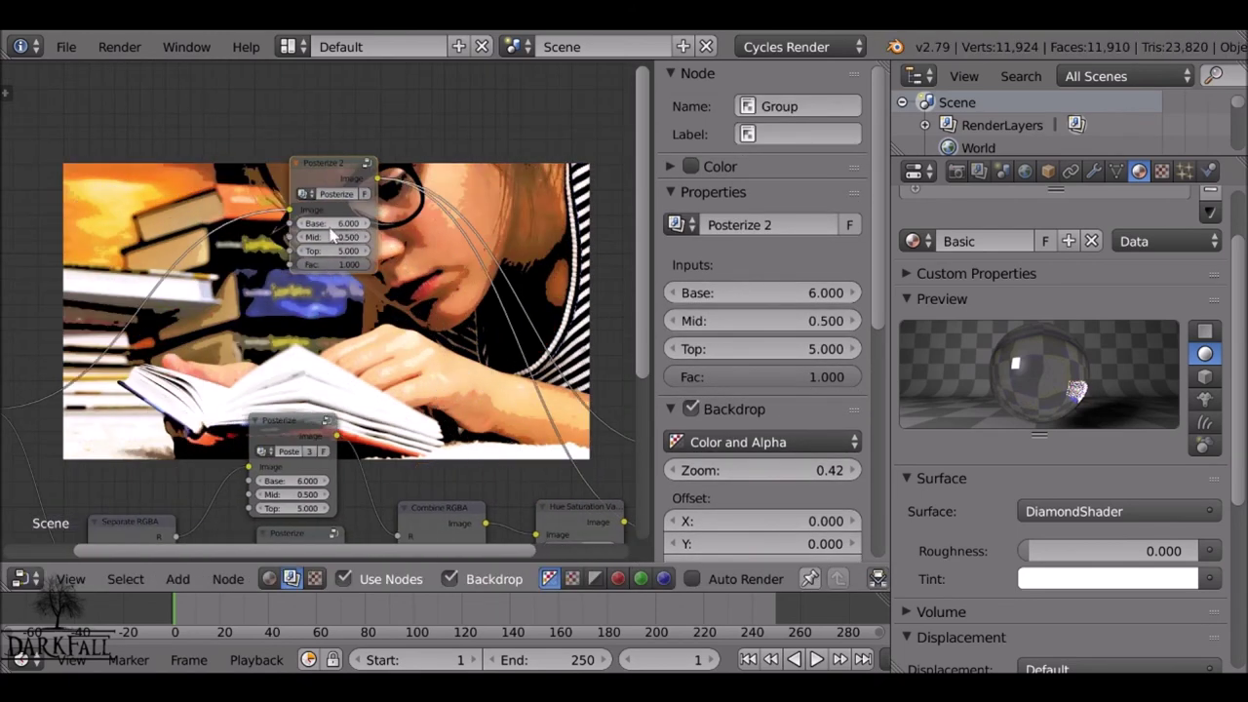
middle_click_drag(450, 367, 392, 181)
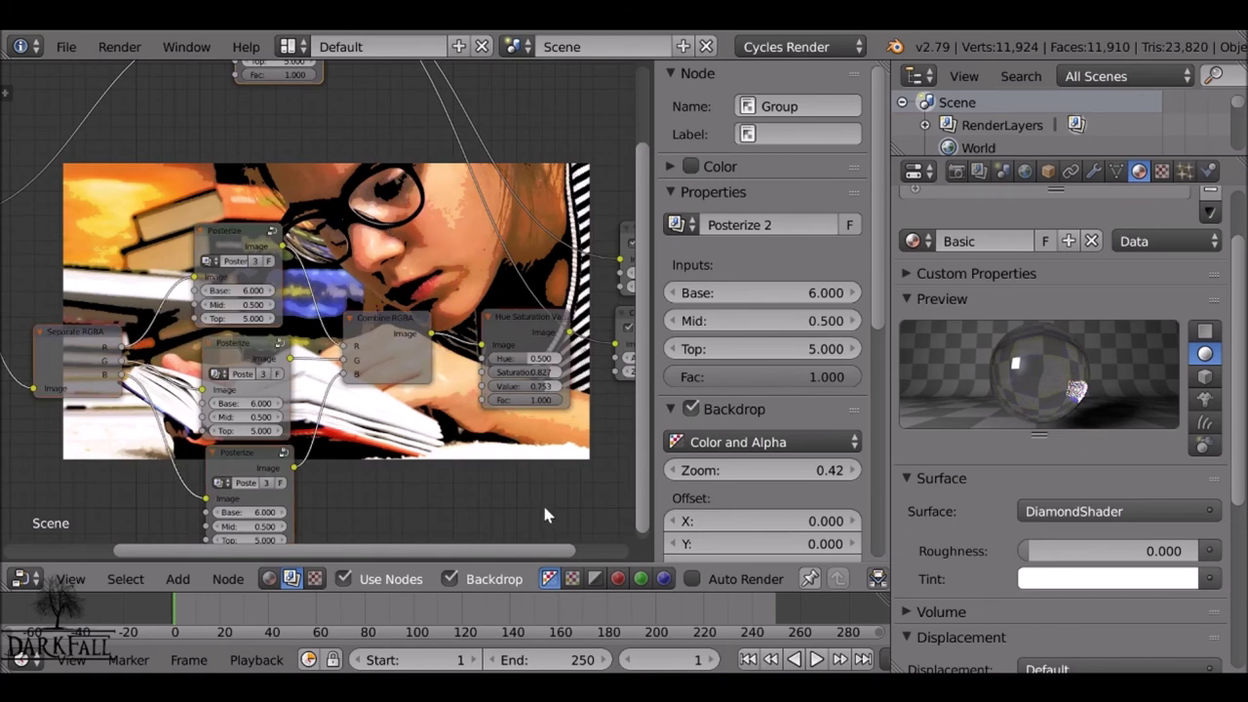
Step: Try the Dodge blend type on the Overlay node inside the Posterize 2 group
key("ctrl+x")
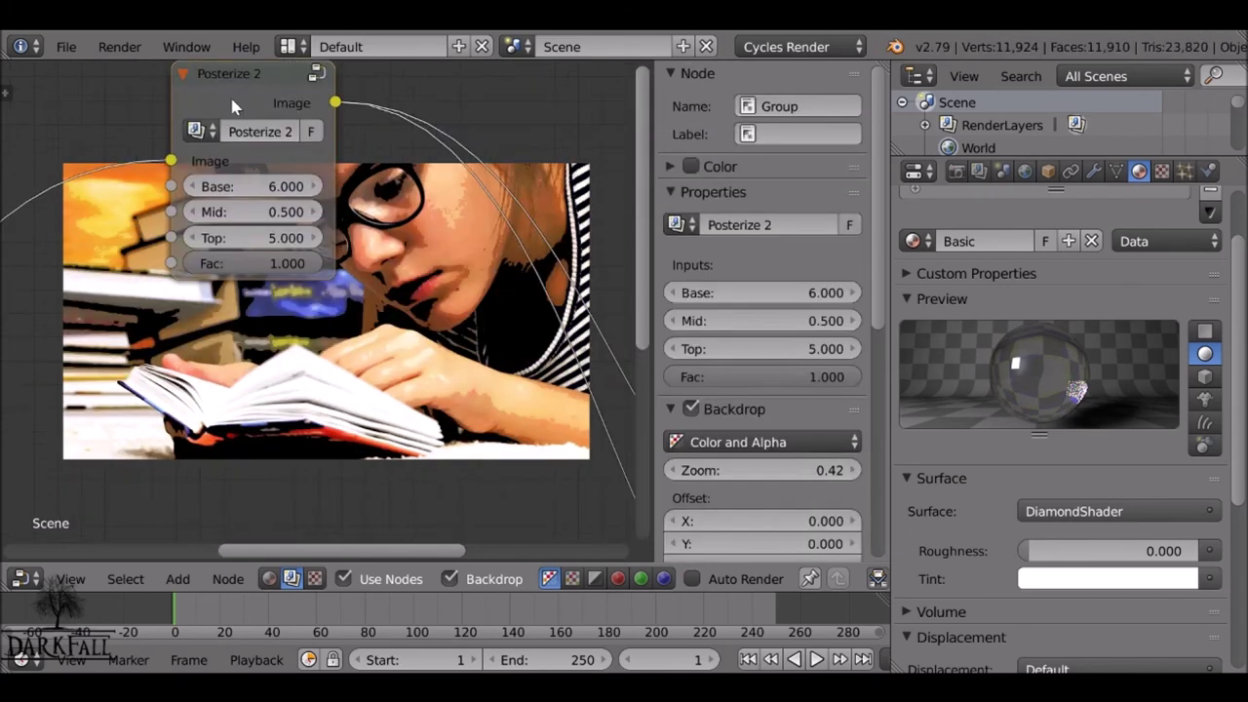
key("Tab")
middle_click_drag(435, 218, 369, 378)
left_click(446, 156)
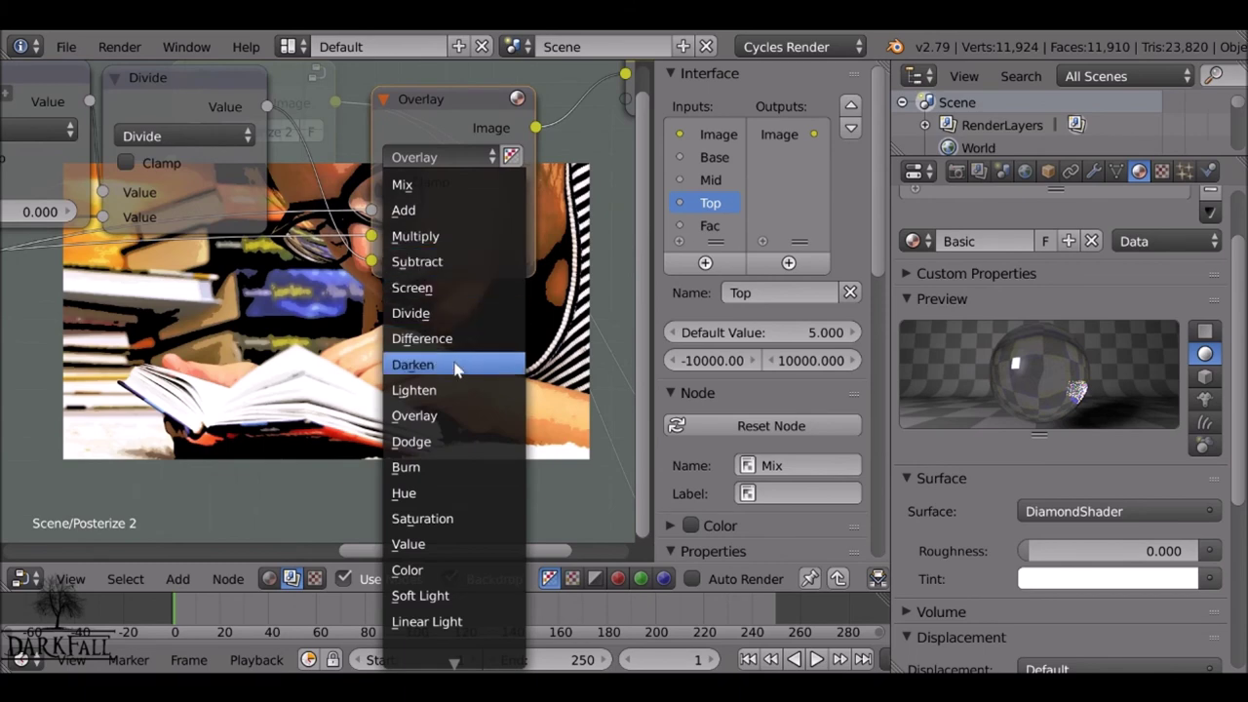
left_click(451, 440)
middle_click_drag(452, 441, 433, 230)
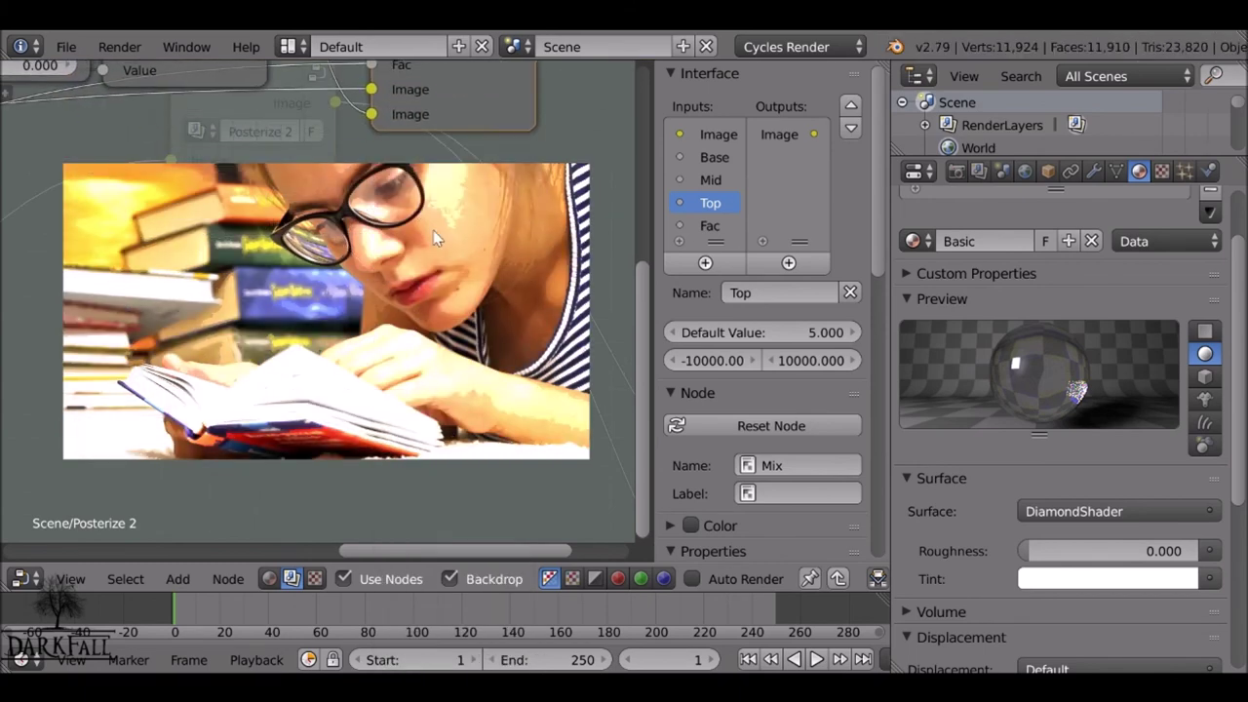
key("Tab")
key("Tab")
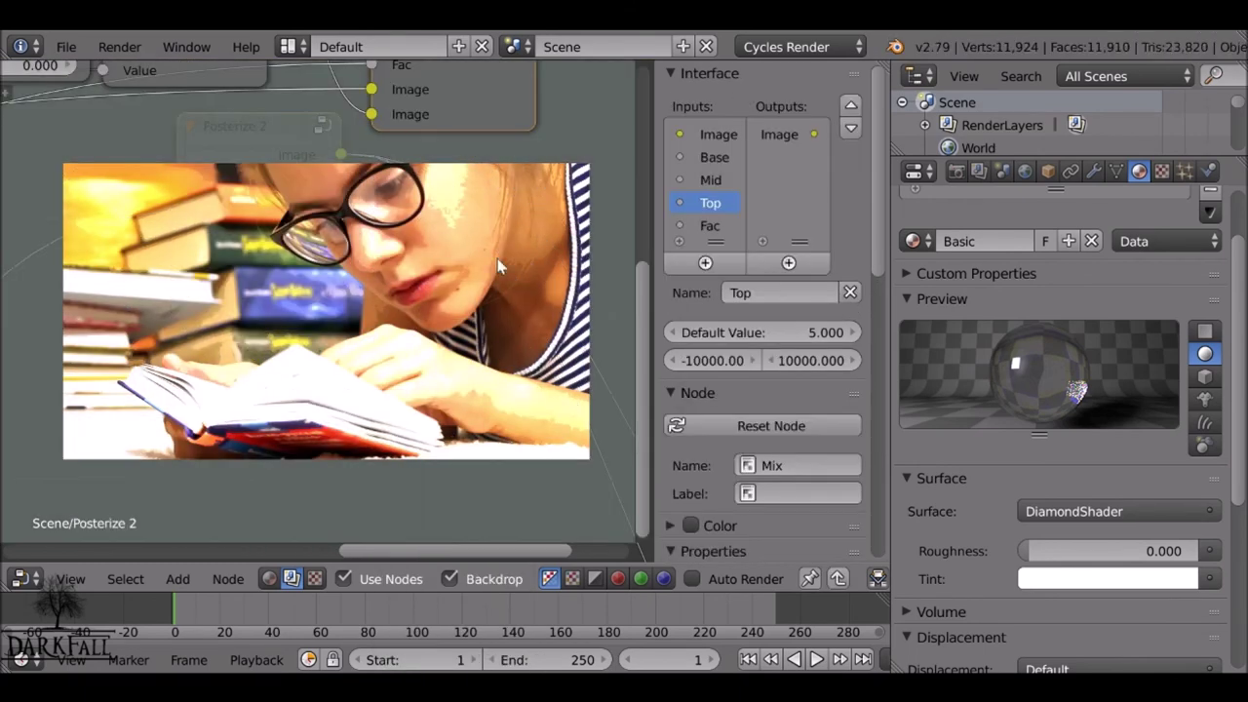
Step: Try the Mix, Subtract, Screen and Divide blend types on the final mix node inside the Posterize 2 group
middle_click_drag(429, 95, 412, 226)
key("ctrl+0")
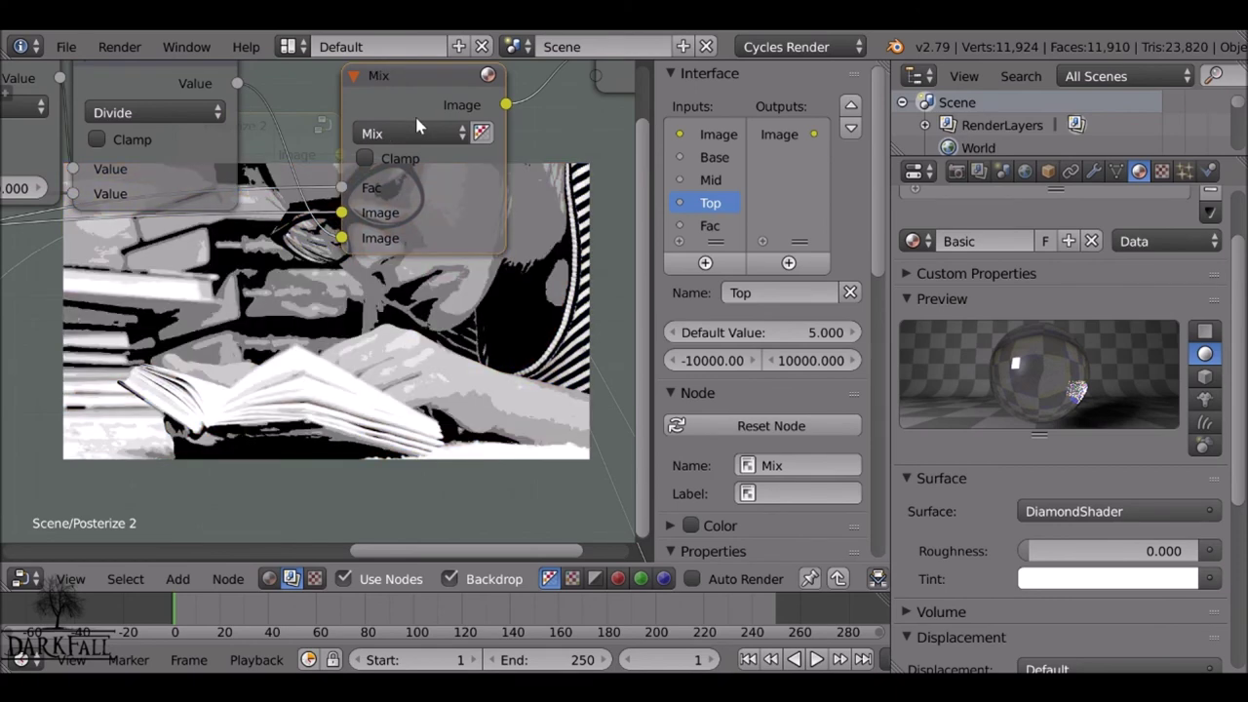
key("ctrl+plus")
scroll(414, 127, "down", 1, "ctrl")
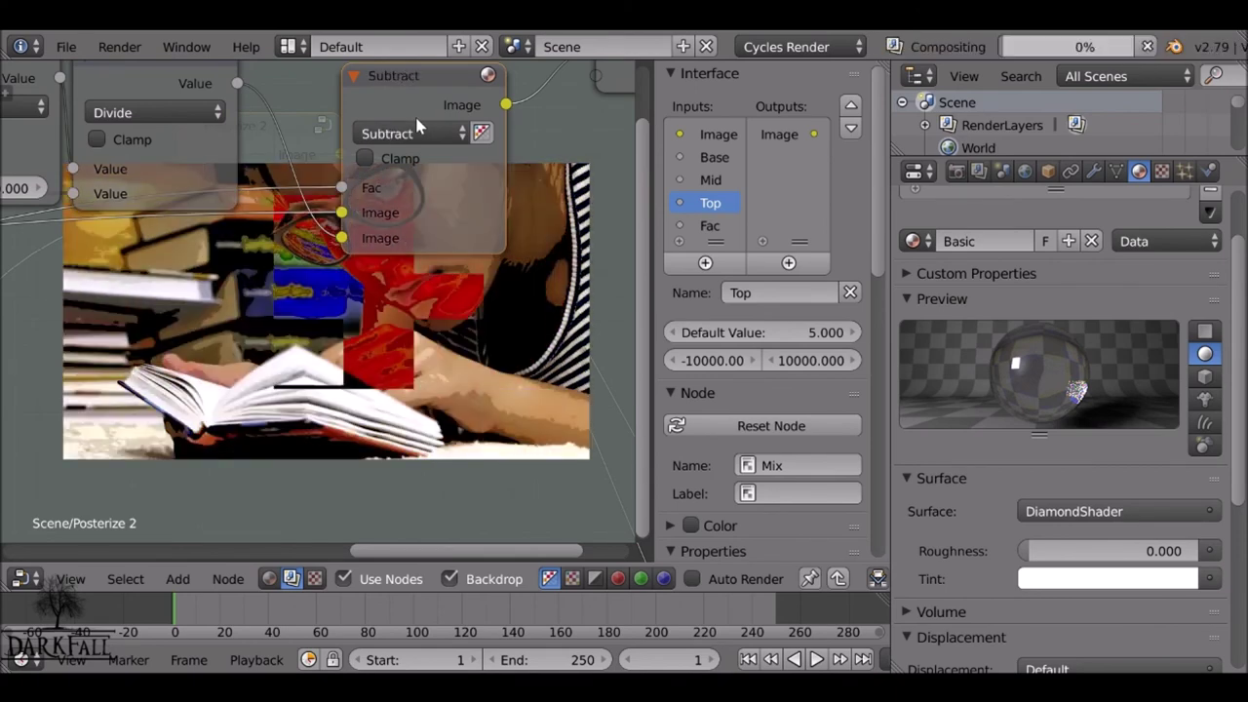
scroll(414, 127, "down", 1, "ctrl")
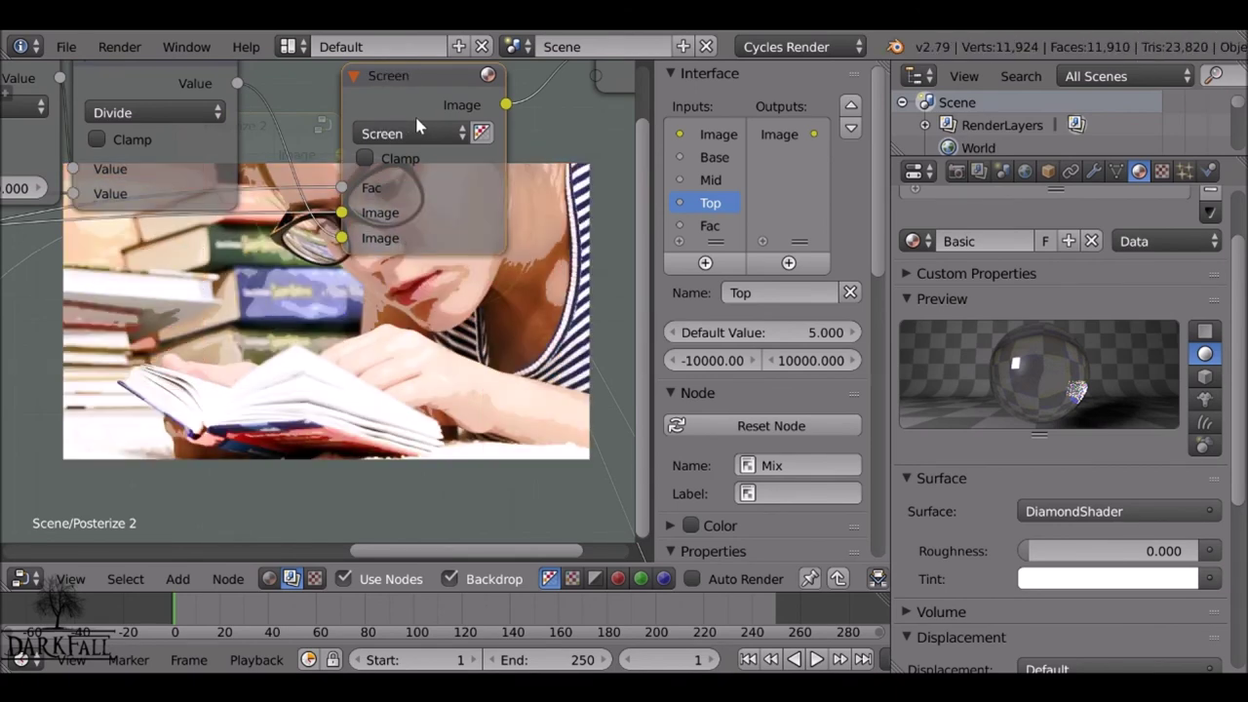
scroll(417, 126, "down", 1, "ctrl")
Step: Move the final mix node slightly, set its blend type to Overlay, and exit the Posterize 2 group
key("g")
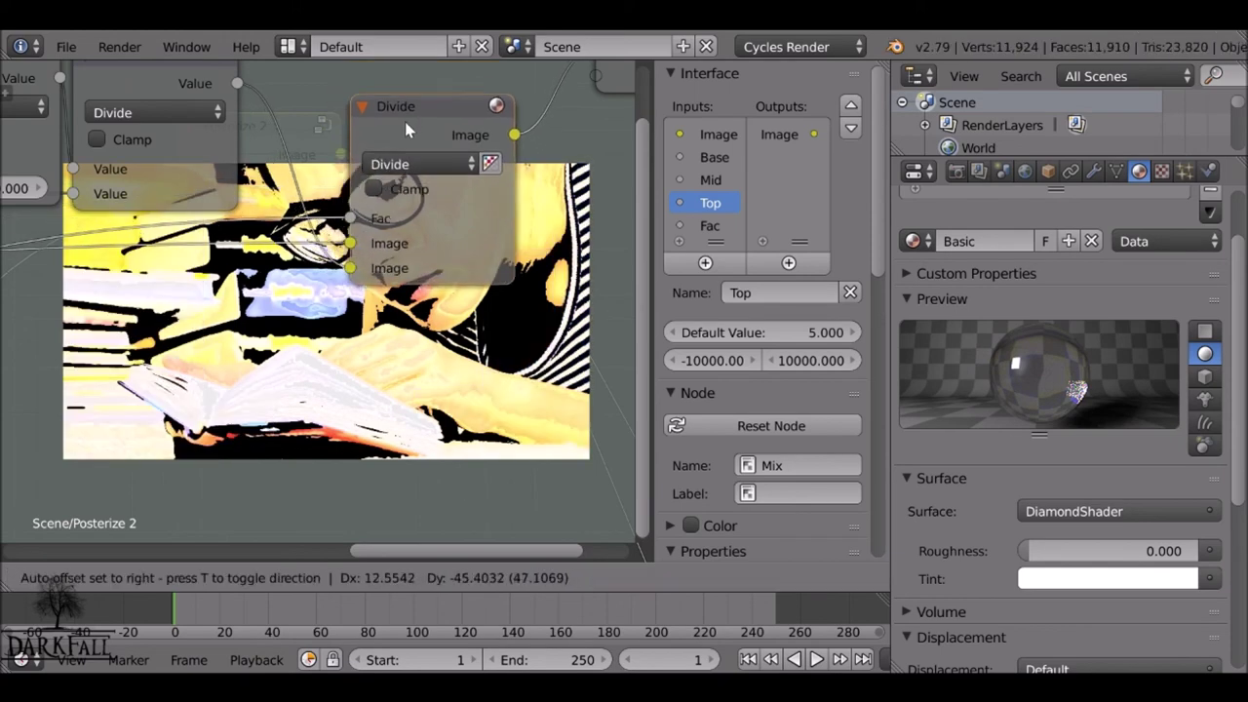
left_click(411, 92)
scroll(411, 93, "down", 1, "ctrl")
scroll(410, 93, "down", 3, "ctrl")
scroll(410, 93, "up", 1, "ctrl")
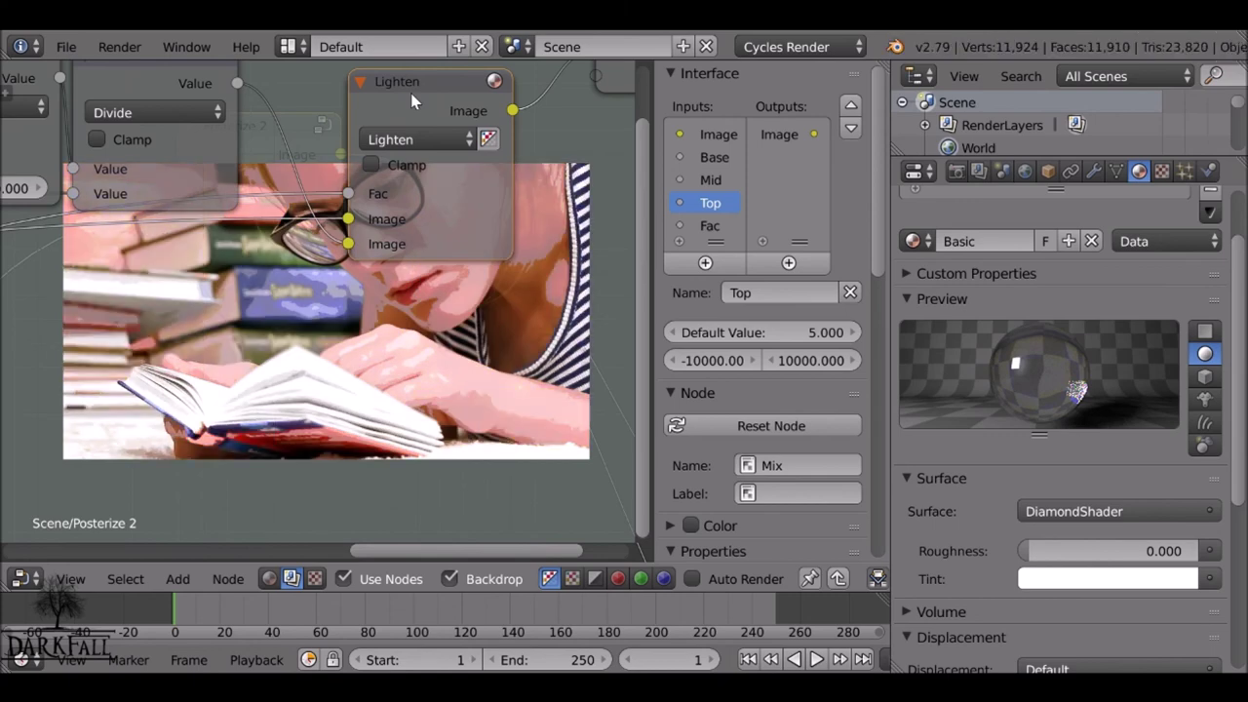
scroll(410, 92, "down", 1, "ctrl")
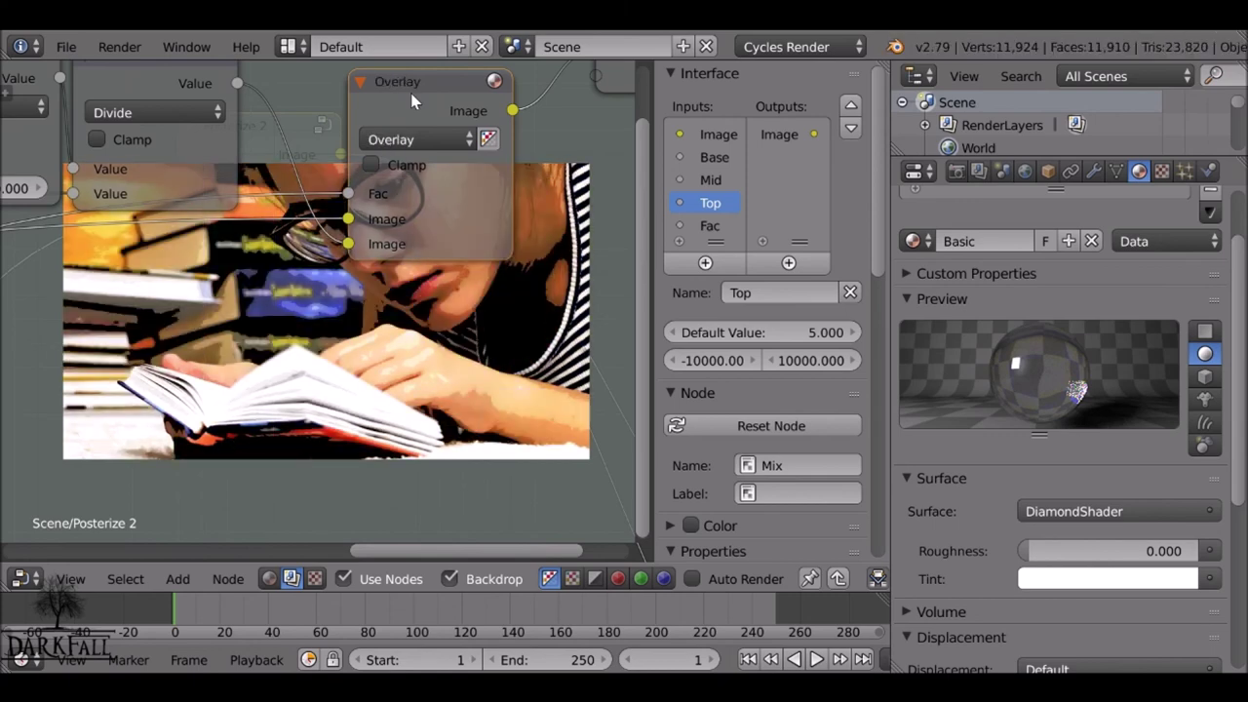
middle_click_drag(410, 92, 609, 78)
key("Tab")
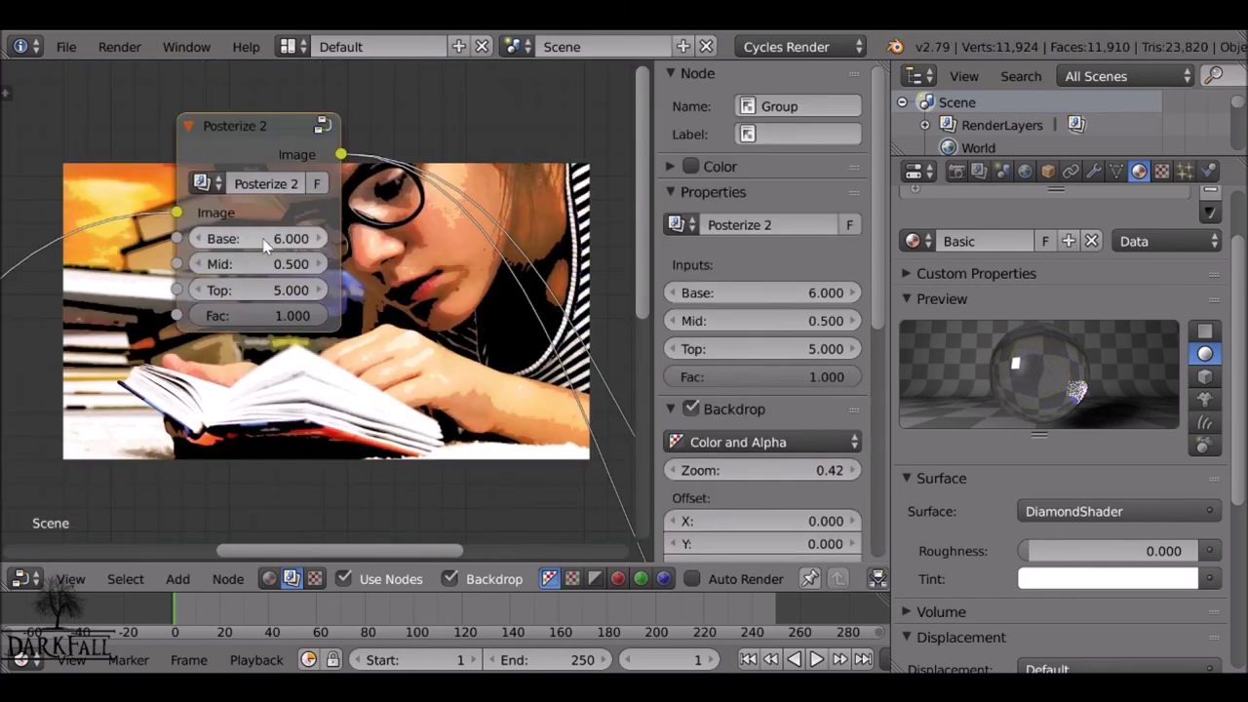
Step: Set the Base value of the Posterize 2 node to 7.200 and check the look at another frame
middle_click_drag(328, 245, 287, 239)
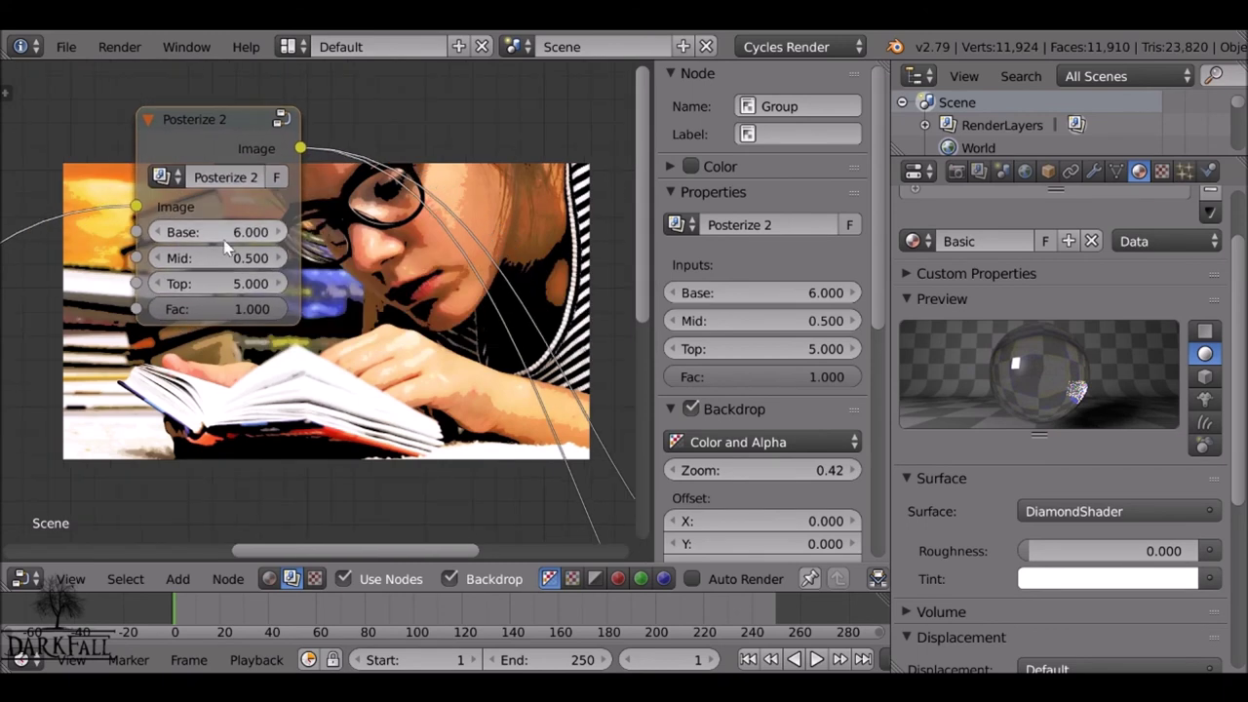
left_click_drag(215, 236, 353, 236)
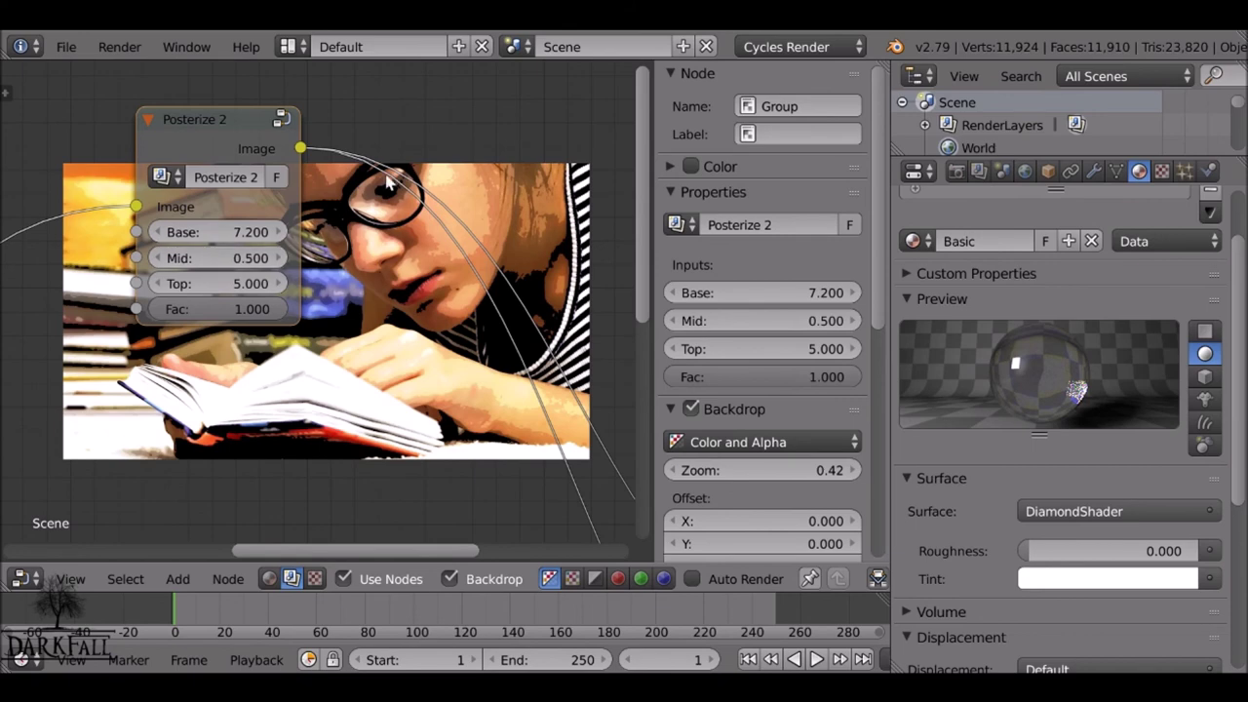
middle_click_drag(292, 381, 185, 207)
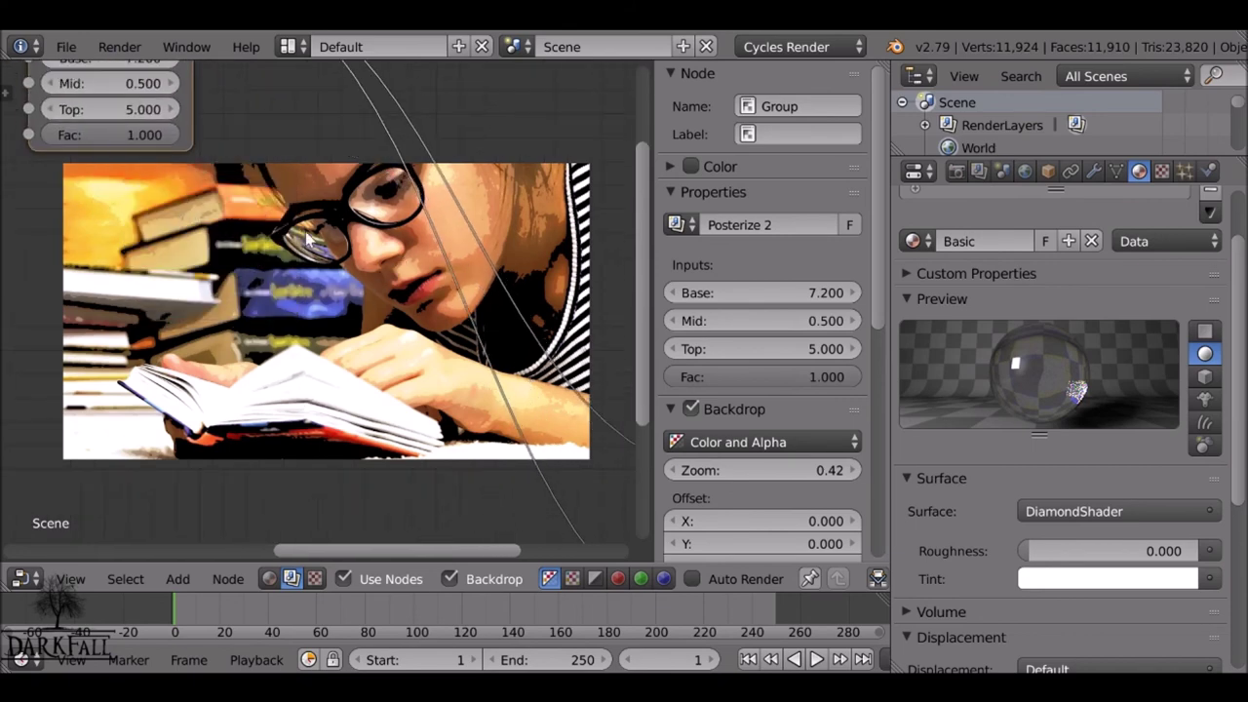
left_click(370, 609)
scroll(251, 346, "down", 4)
middle_click_drag(251, 346, 417, 349)
scroll(329, 228, "down", 1)
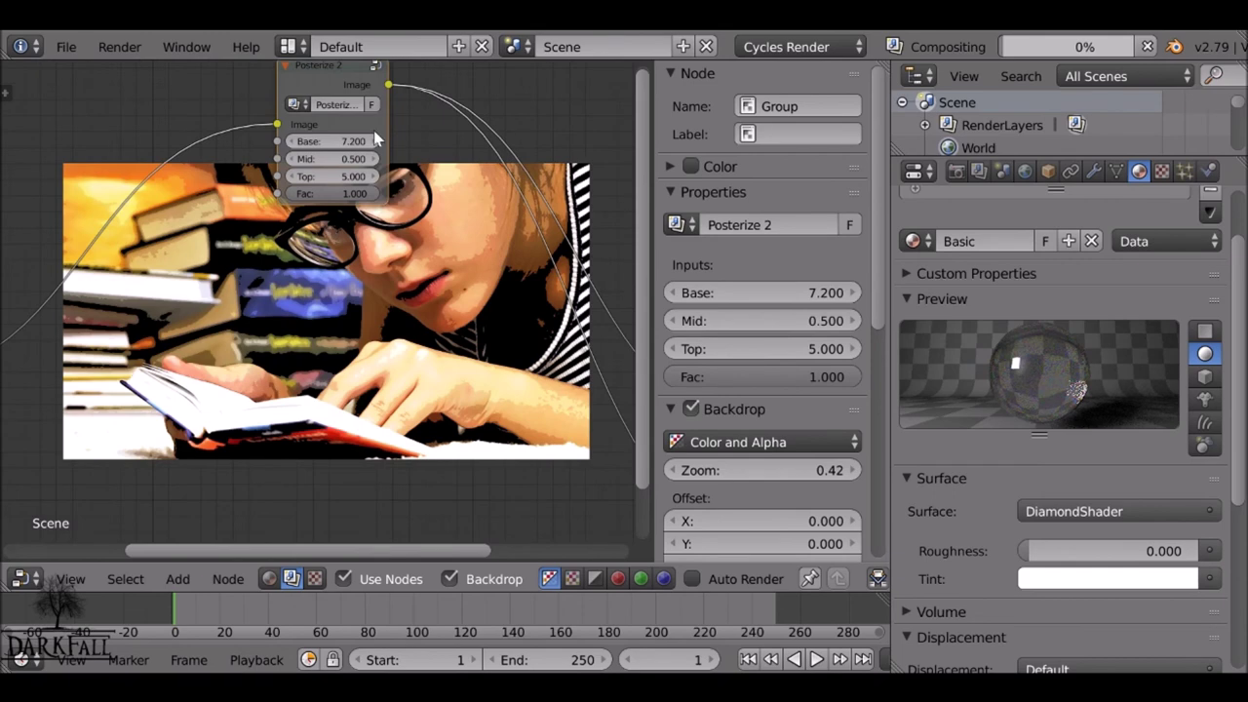
middle_click_drag(426, 283, 379, 253)
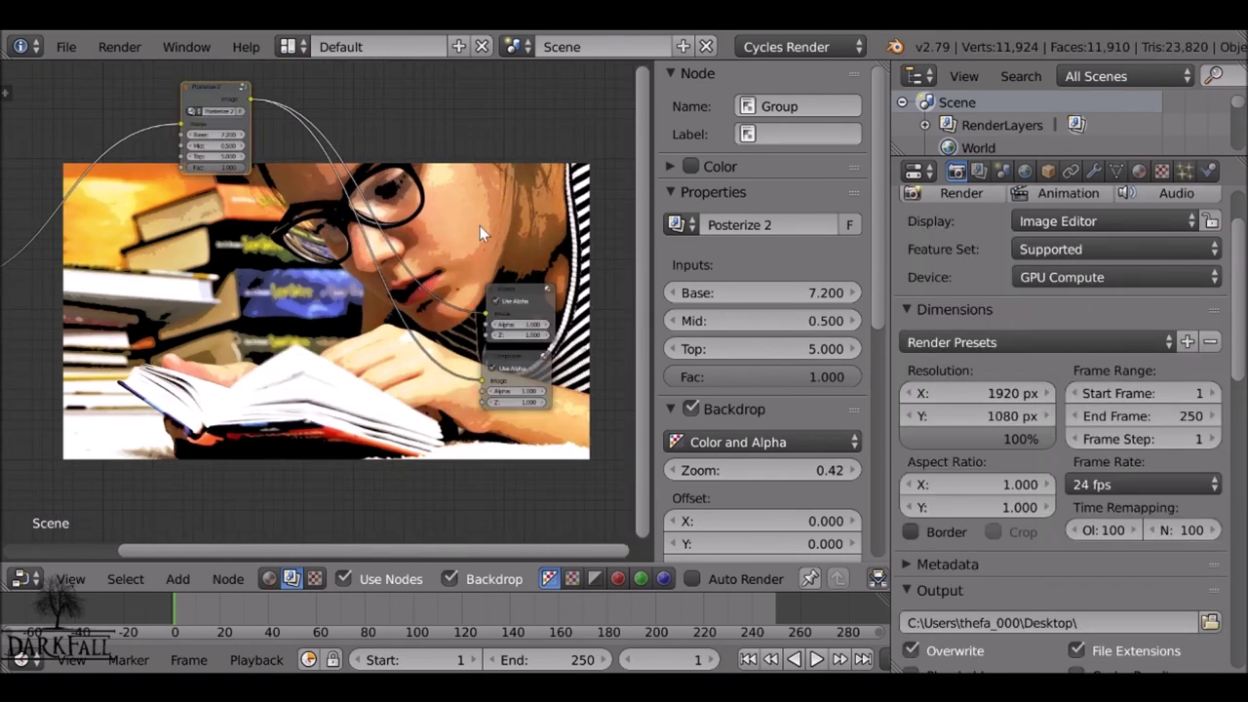
Step: Set the render output format to FFmpeg video with the h264 in MP4 encoding preset
scroll(1192, 449, "down", 8)
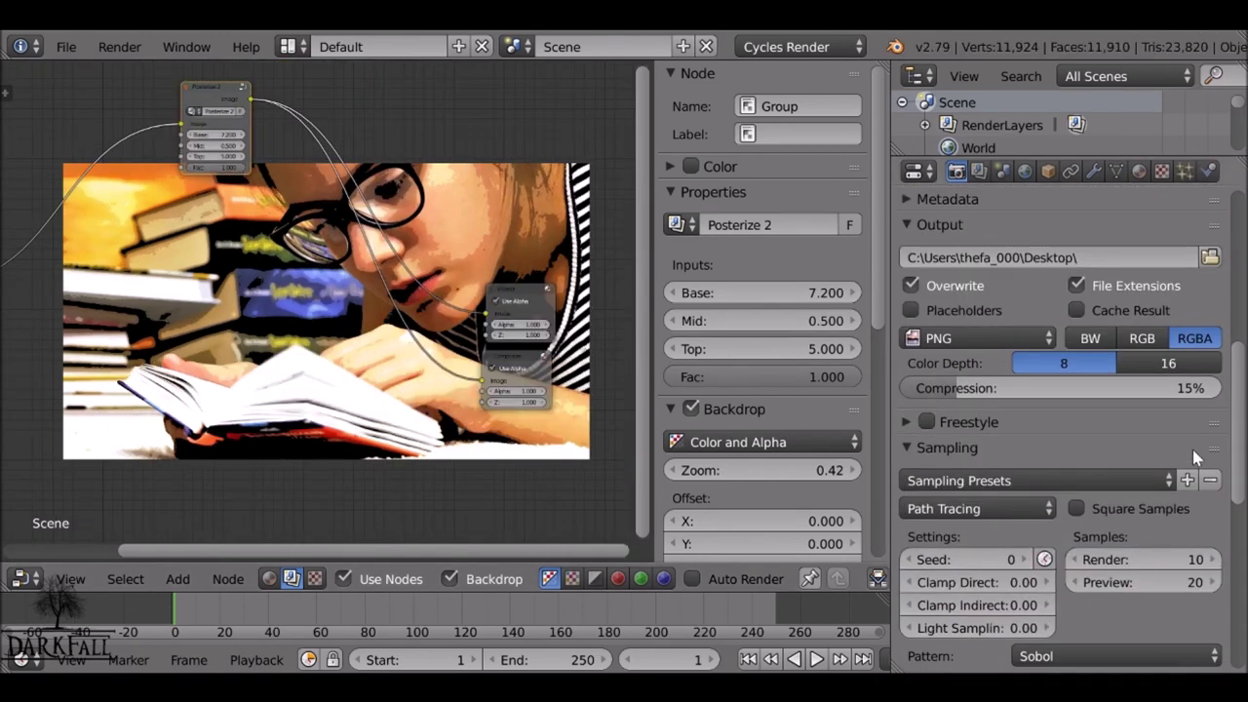
scroll(1014, 398, "up", 4)
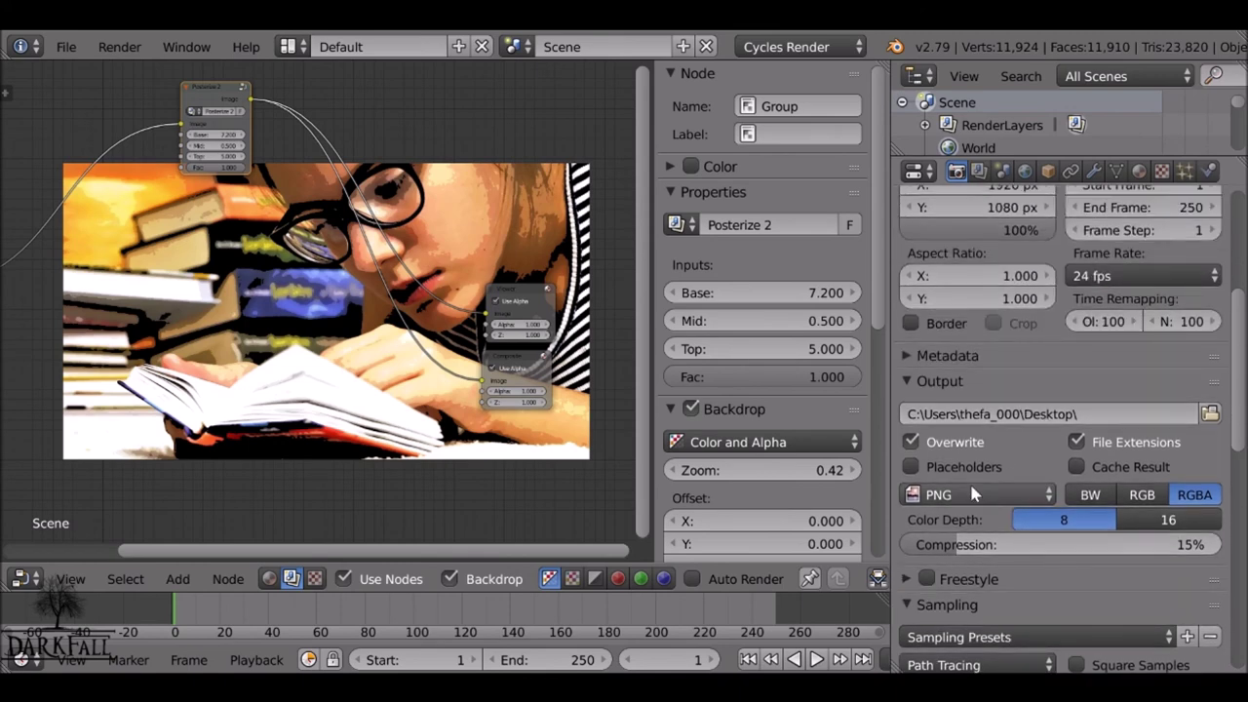
left_click(973, 494)
left_click(1048, 395)
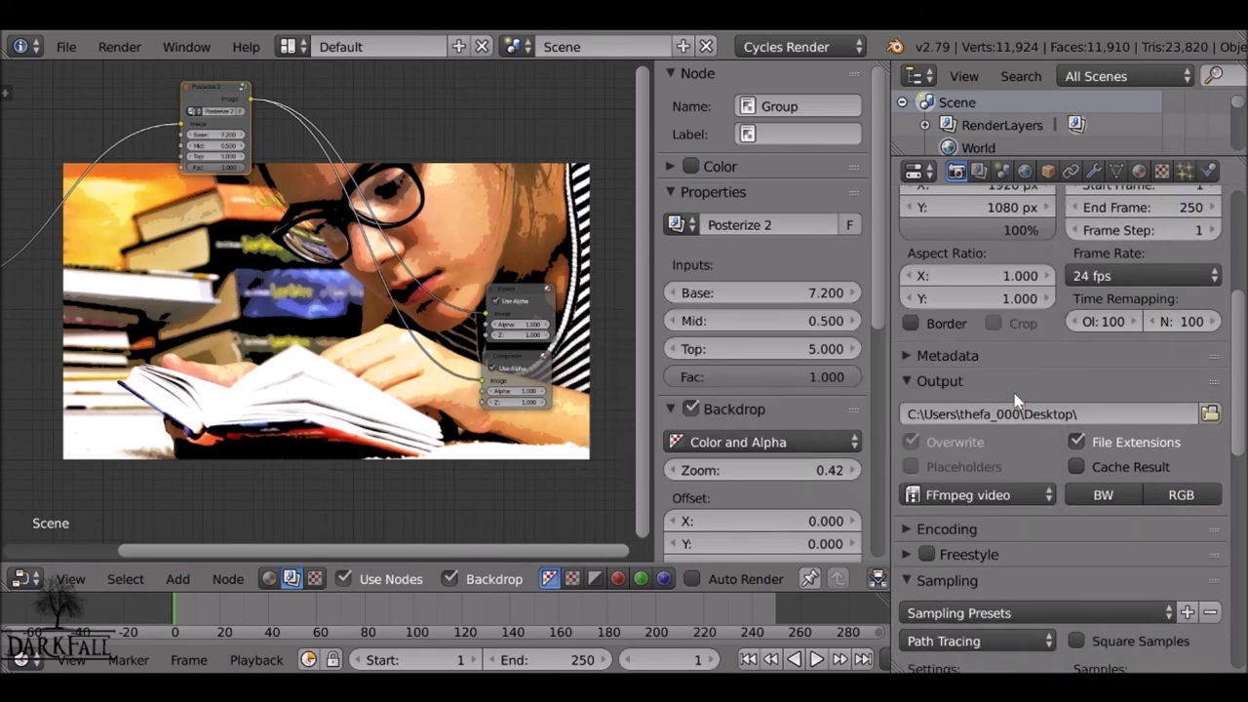
scroll(955, 456, "down", 2)
left_click(951, 452)
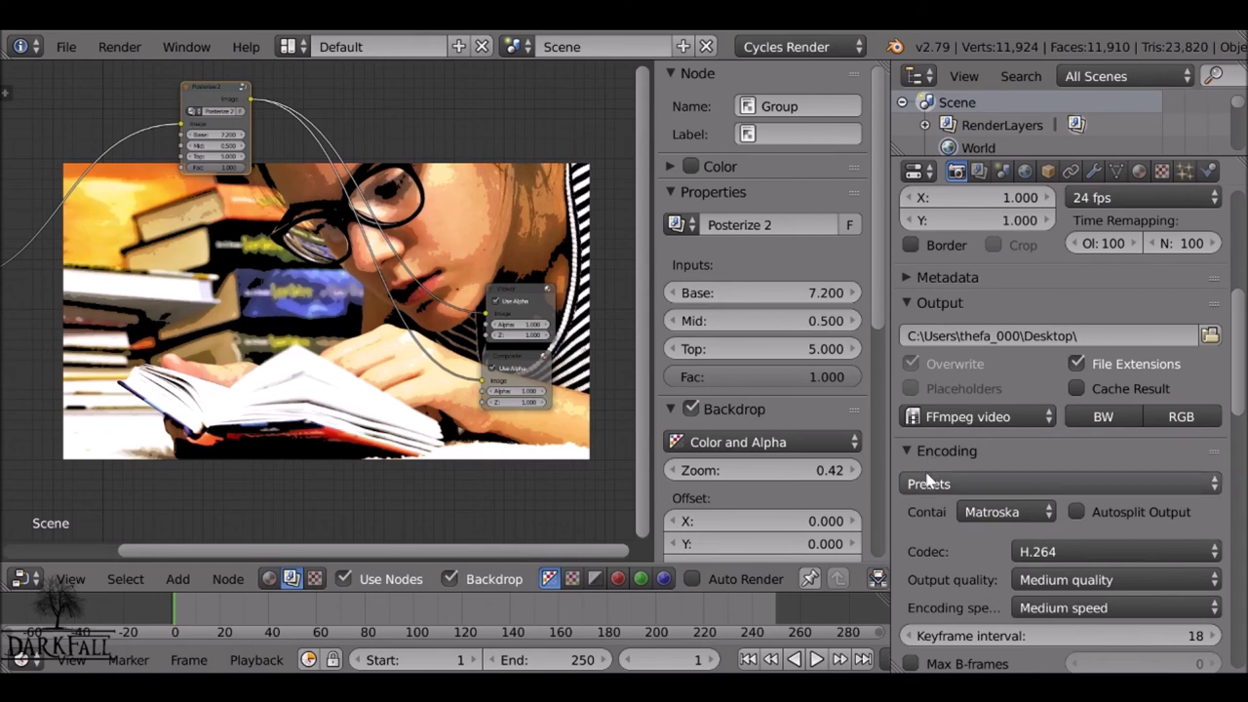
left_click(928, 483)
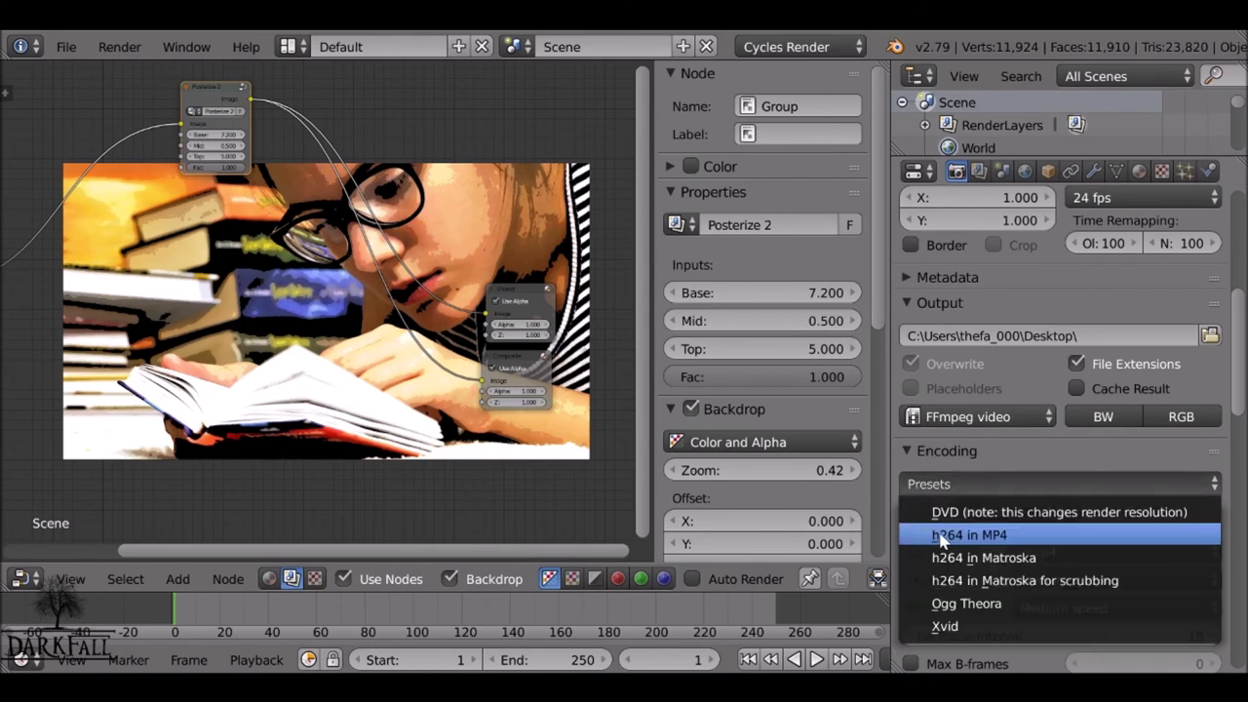
left_click(1010, 536)
scroll(1011, 543, "up", 3)
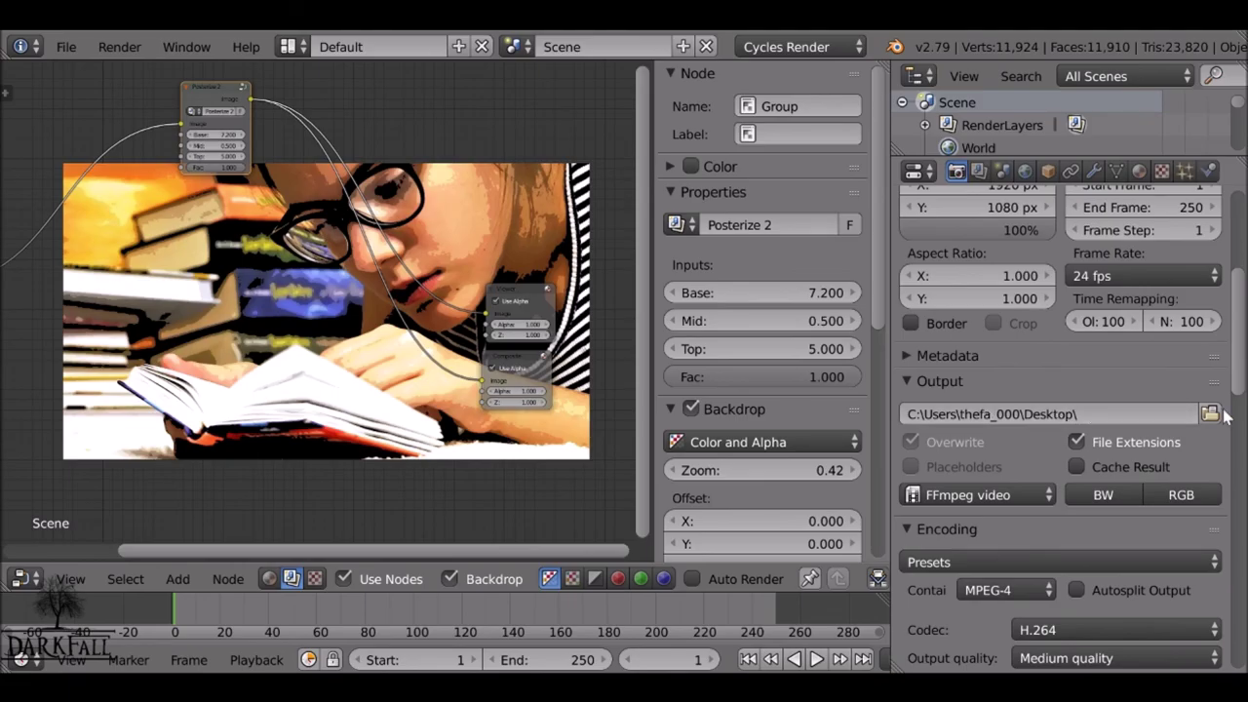
scroll(1120, 419, "up", 10)
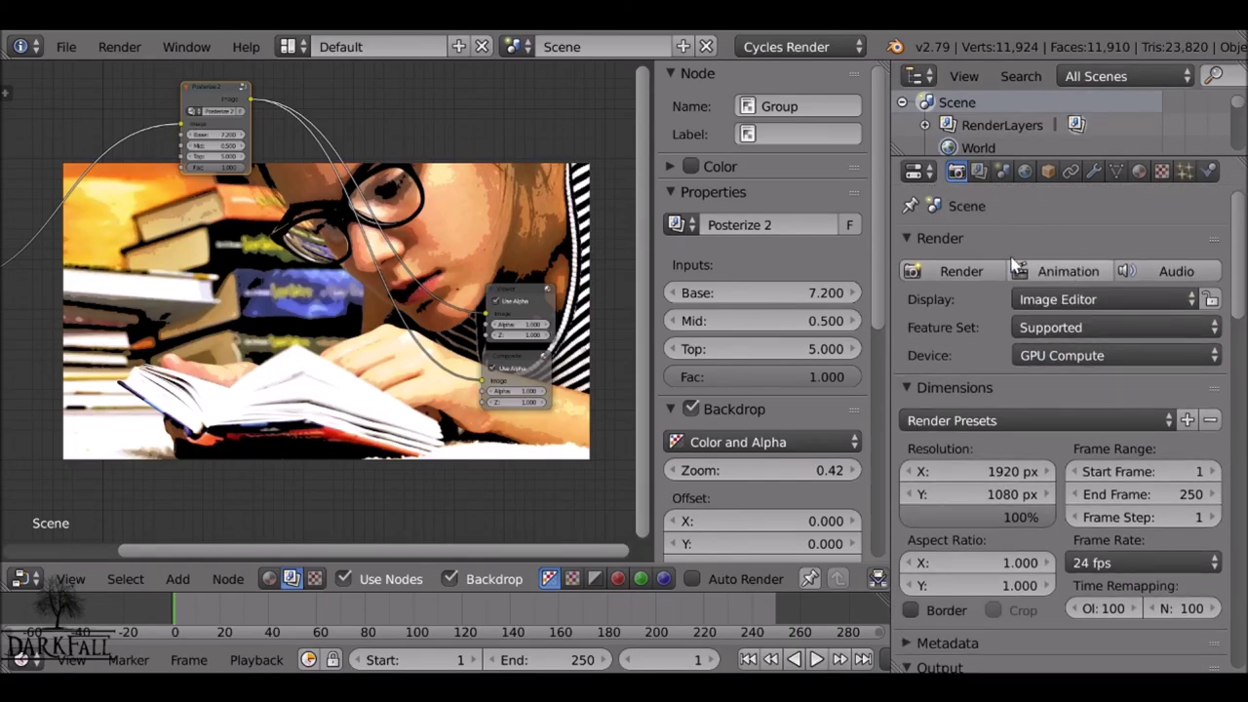
Step: Delete the input node feeding Posterize 2 and cut the links from Posterize 2 to the Viewer and Composite nodes
middle_click_drag(278, 128, 452, 167)
left_click_drag(90, 365, 178, 246)
key("x")
middle_click_drag(359, 269, 189, 275)
left_click_drag(426, 181, 321, 292, "ctrl")
middle_click_drag(244, 320, 334, 407)
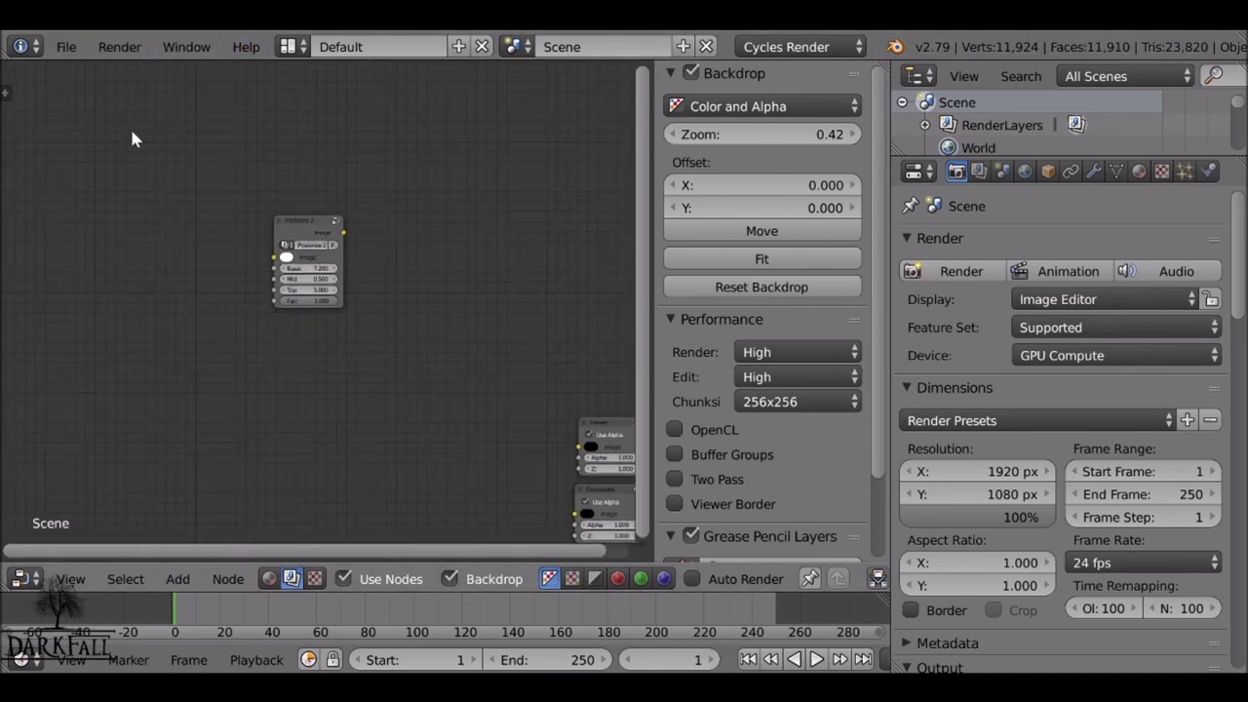
Step: Save the blend file containing the Posterize 2 group and start a new file
left_click(60, 46)
mouse_move(155, 122)
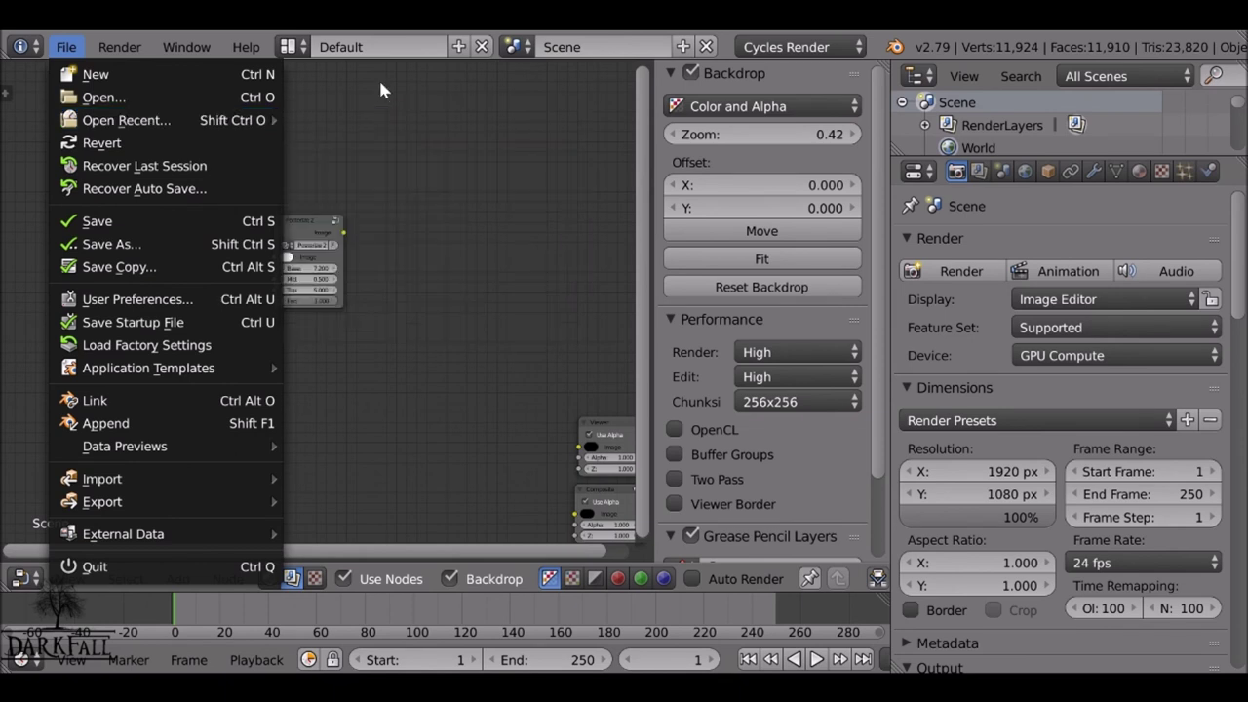
left_click(311, 219)
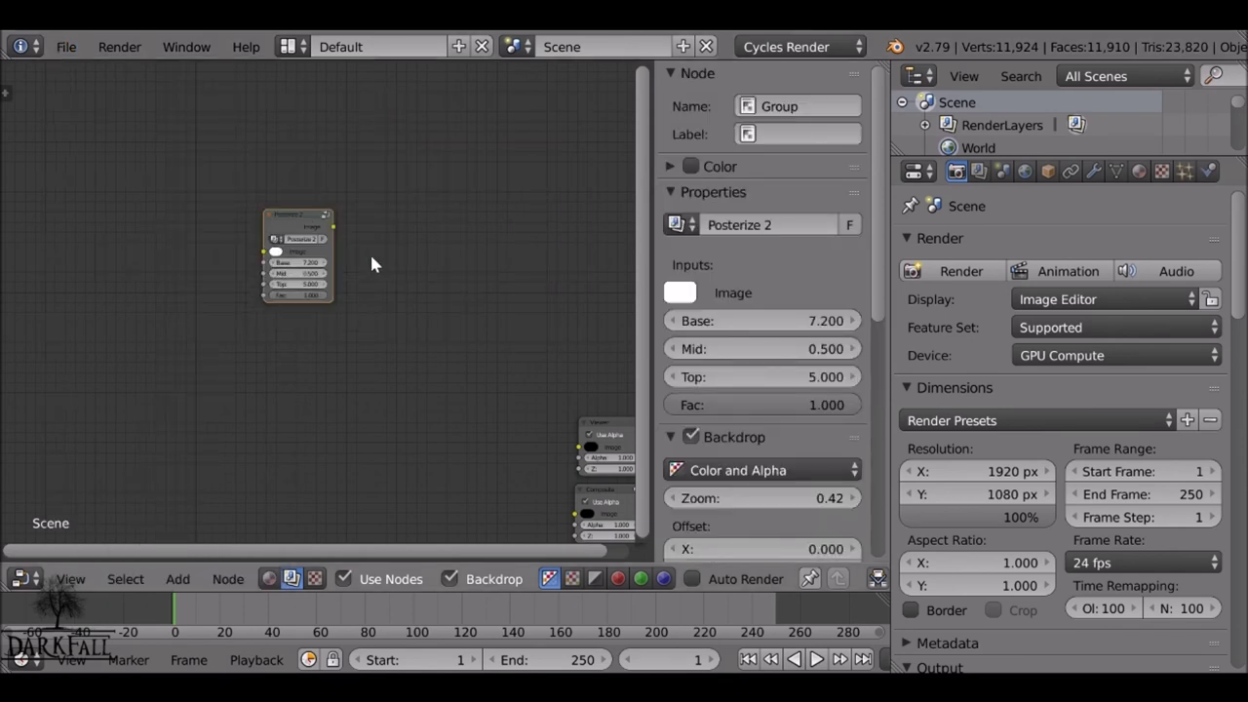
key("ctrl+s")
left_click(196, 259)
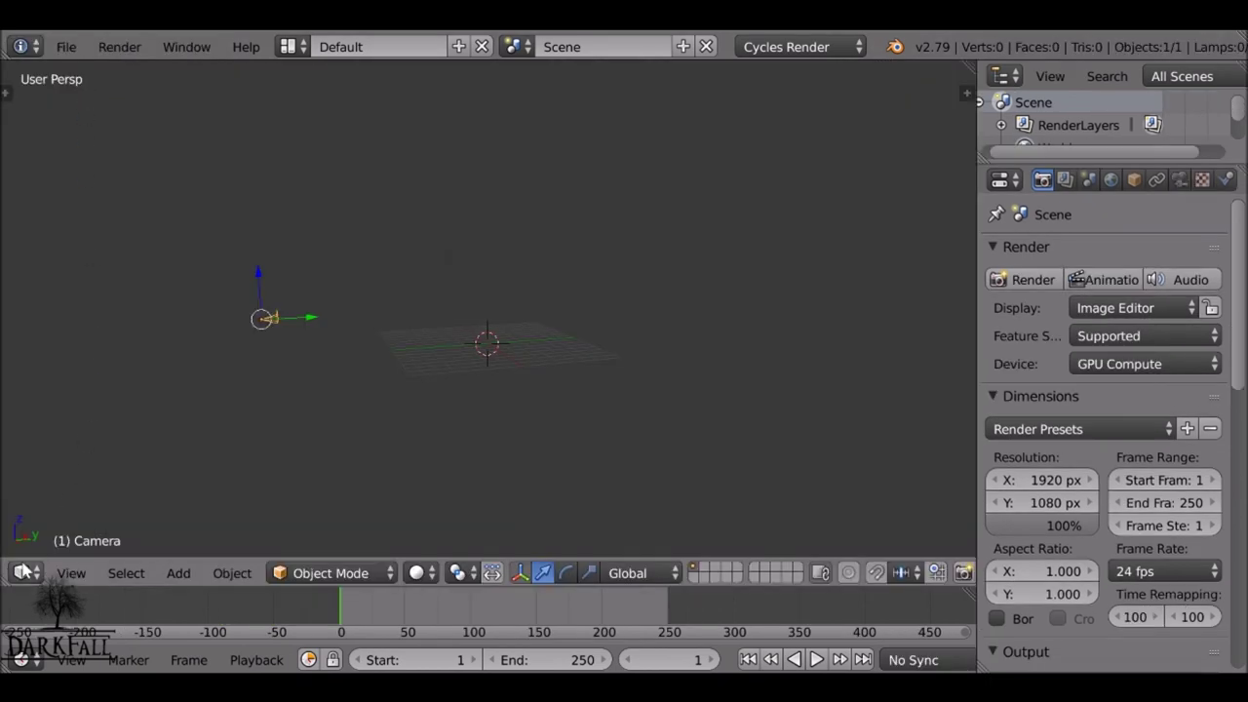
Step: Switch the 3D viewport to the Node Editor in compositing mode and enable Use Nodes
left_click(23, 573)
left_click(114, 322)
left_click(292, 573)
left_click(349, 573)
Step: Change the Render Layers node to a Movie Clip node, load the 699572 clip, and set the backdrop zoom to 0.53
left_click_drag(417, 267, 277, 236)
key("shift+s")
mouse_move(283, 243)
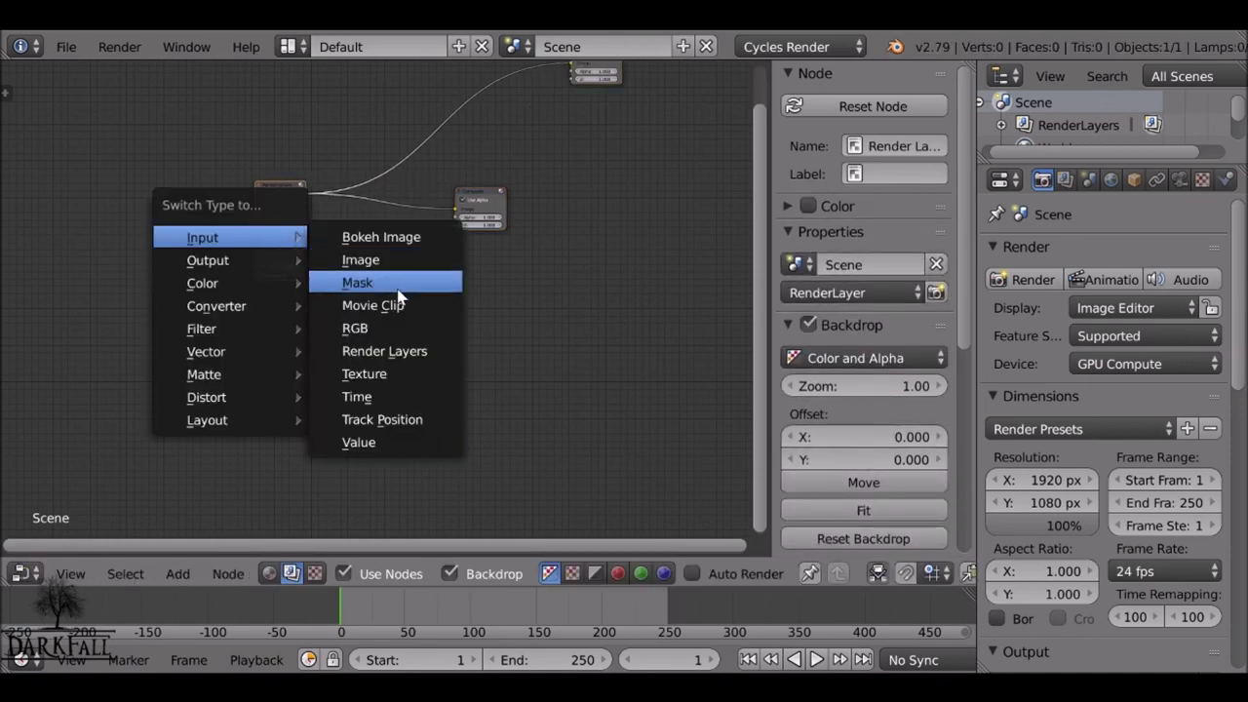
left_click(383, 306)
left_click(298, 289)
left_click(421, 76)
left_click(704, 429)
left_click(1188, 101)
left_click_drag(864, 134, 844, 134)
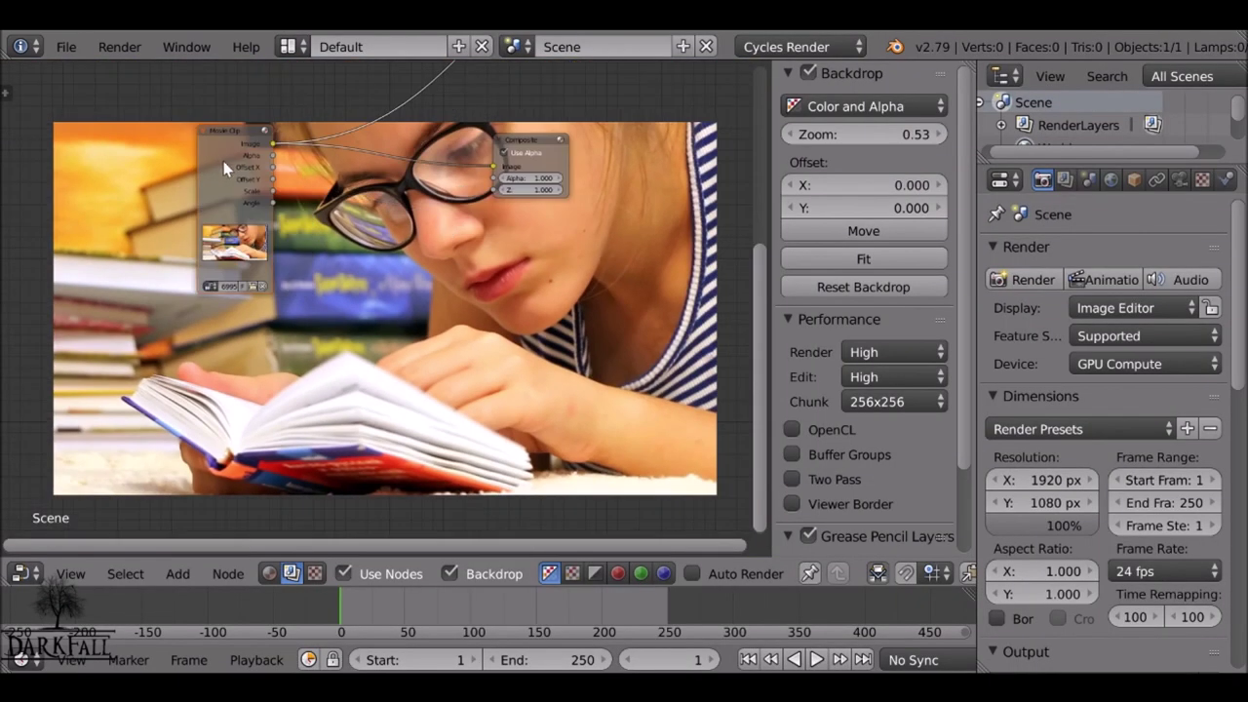
left_click_drag(223, 161, 98, 127)
Step: Look through the Material folder of PBR.blend and append the Posterize 2 group from its NodeTree folder
left_click(66, 47)
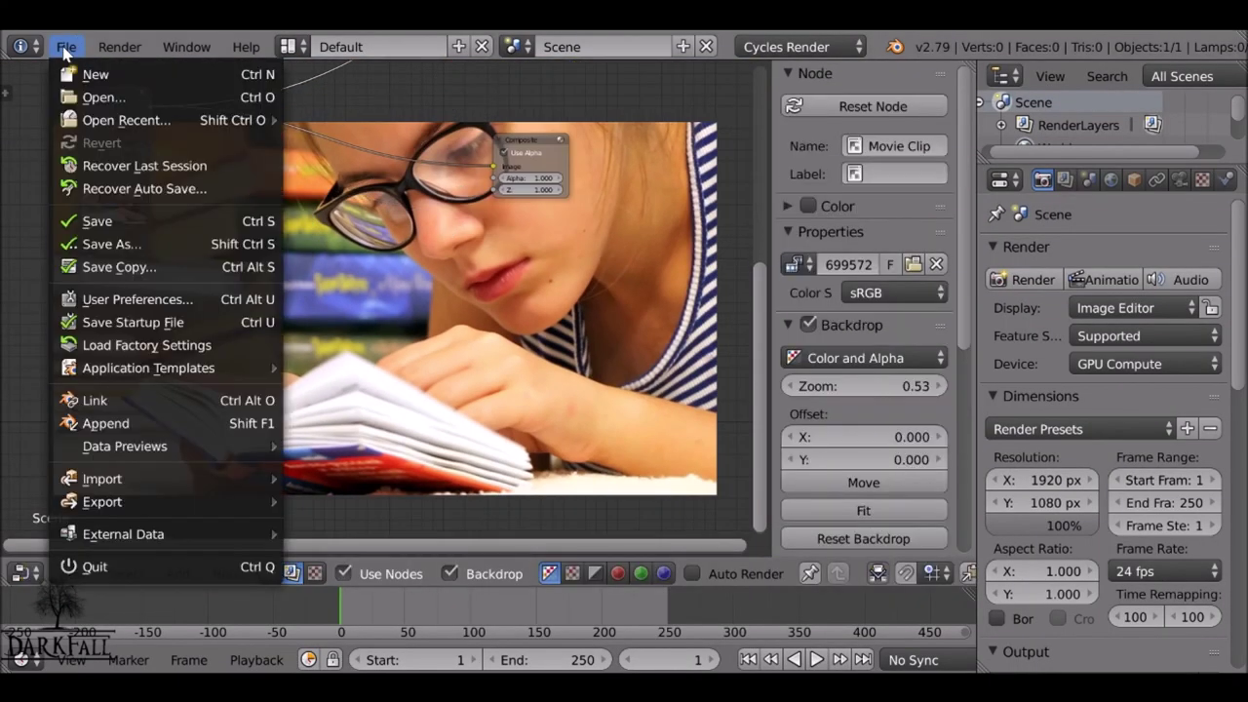
left_click(165, 429)
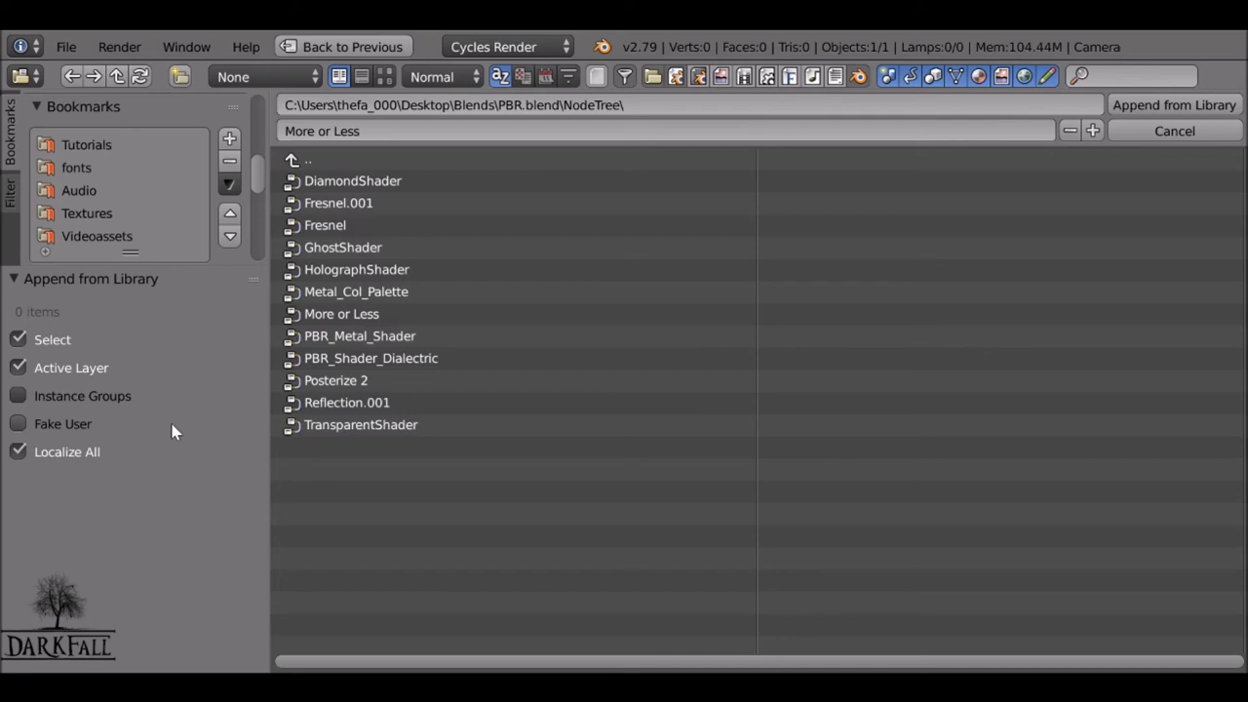
left_click(321, 159)
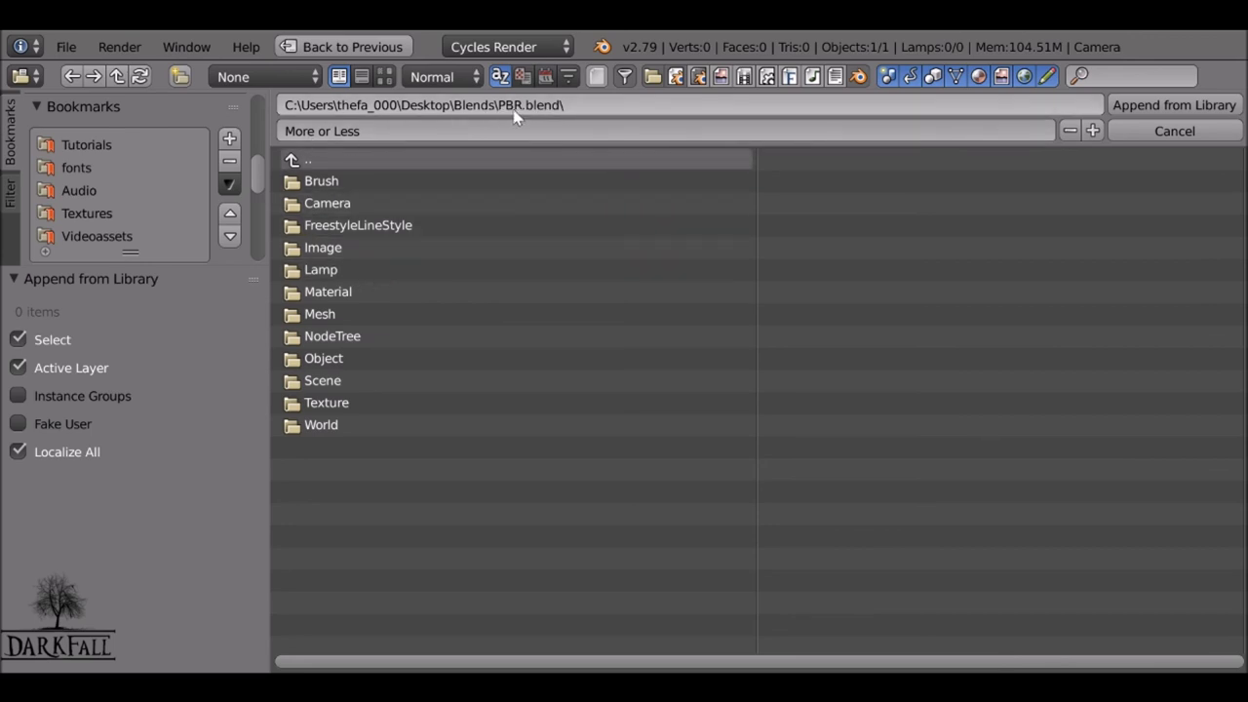
left_click(381, 294)
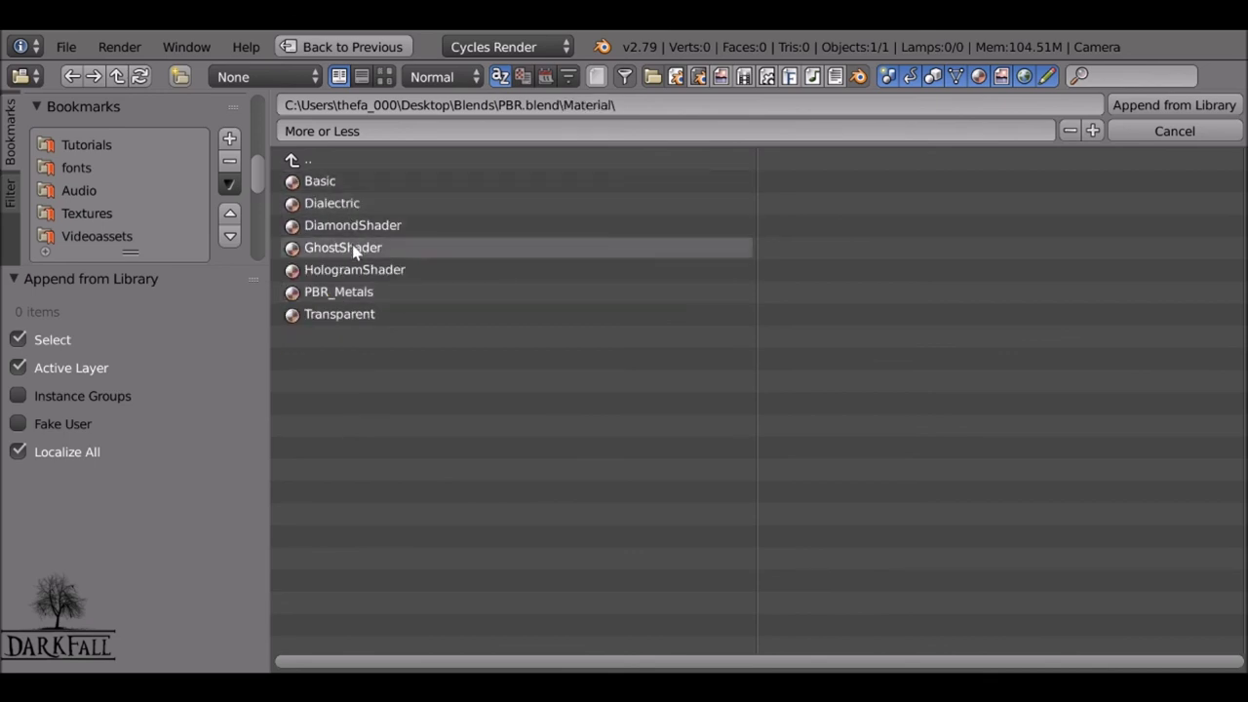
left_click(307, 161)
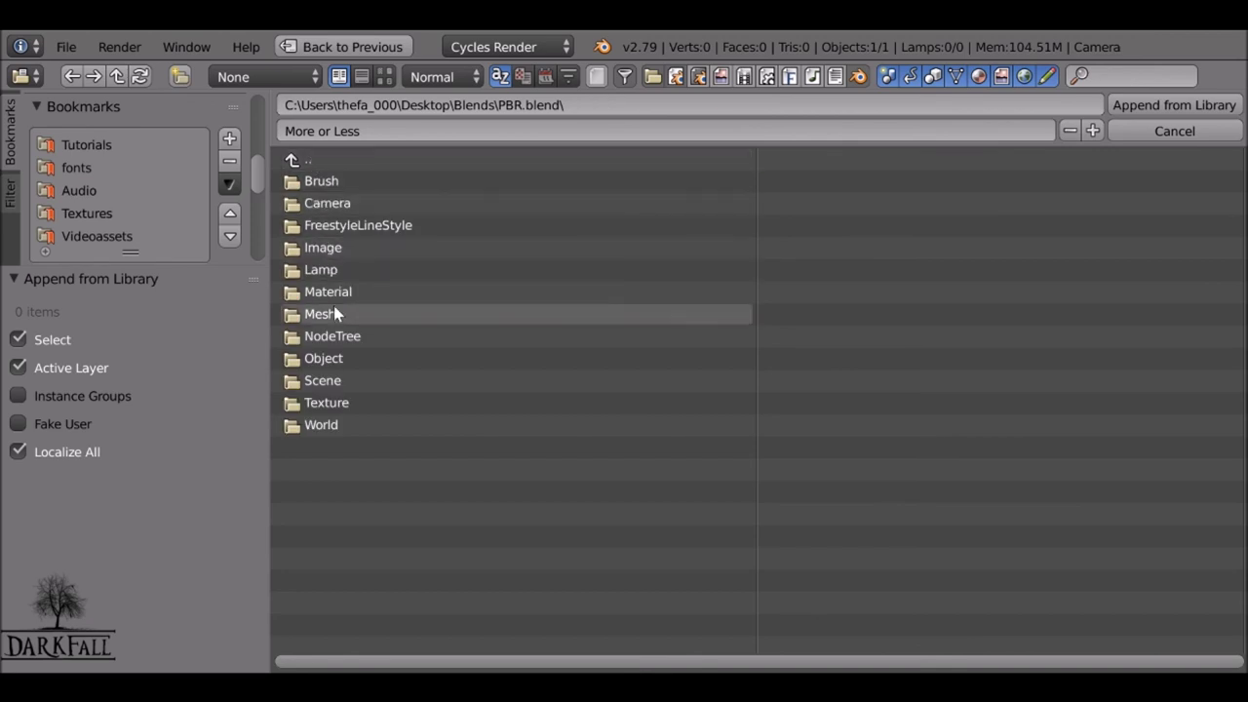
left_click(378, 342)
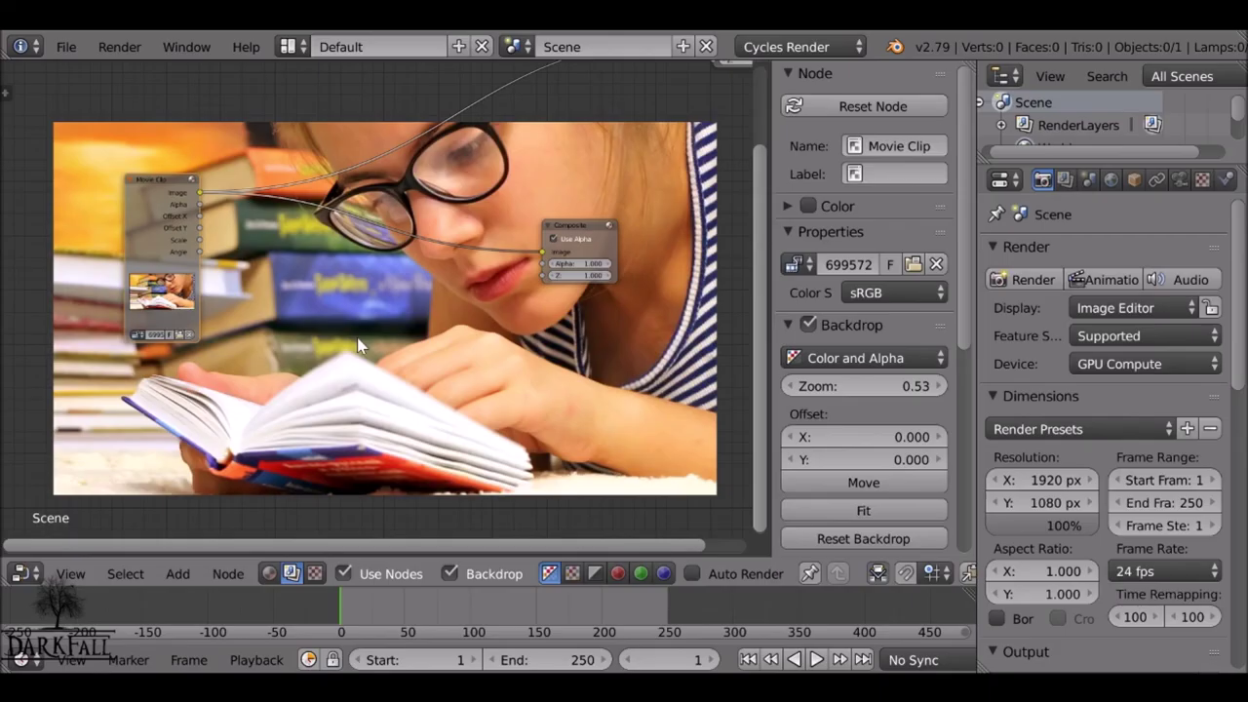
Step: Add the Posterize 2 group node on the link between the Movie Clip and Composite nodes
key("shift+a")
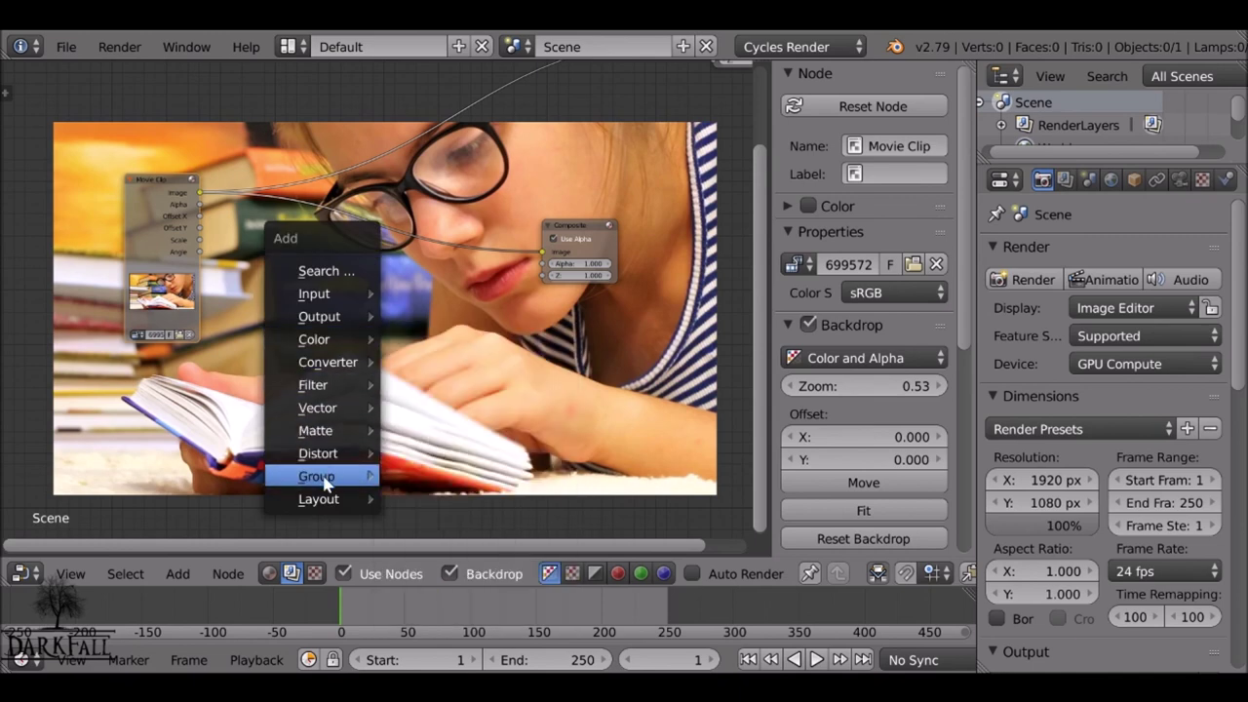
mouse_move(327, 476)
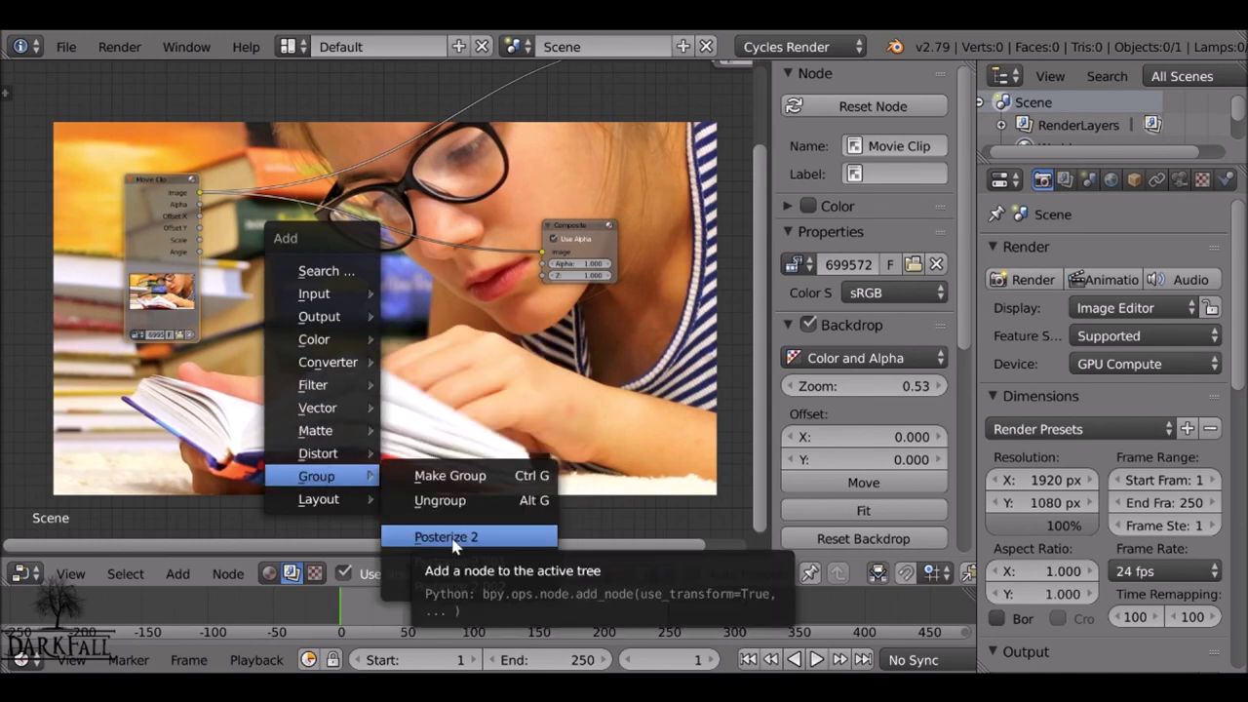
left_click(502, 537)
left_click(384, 207)
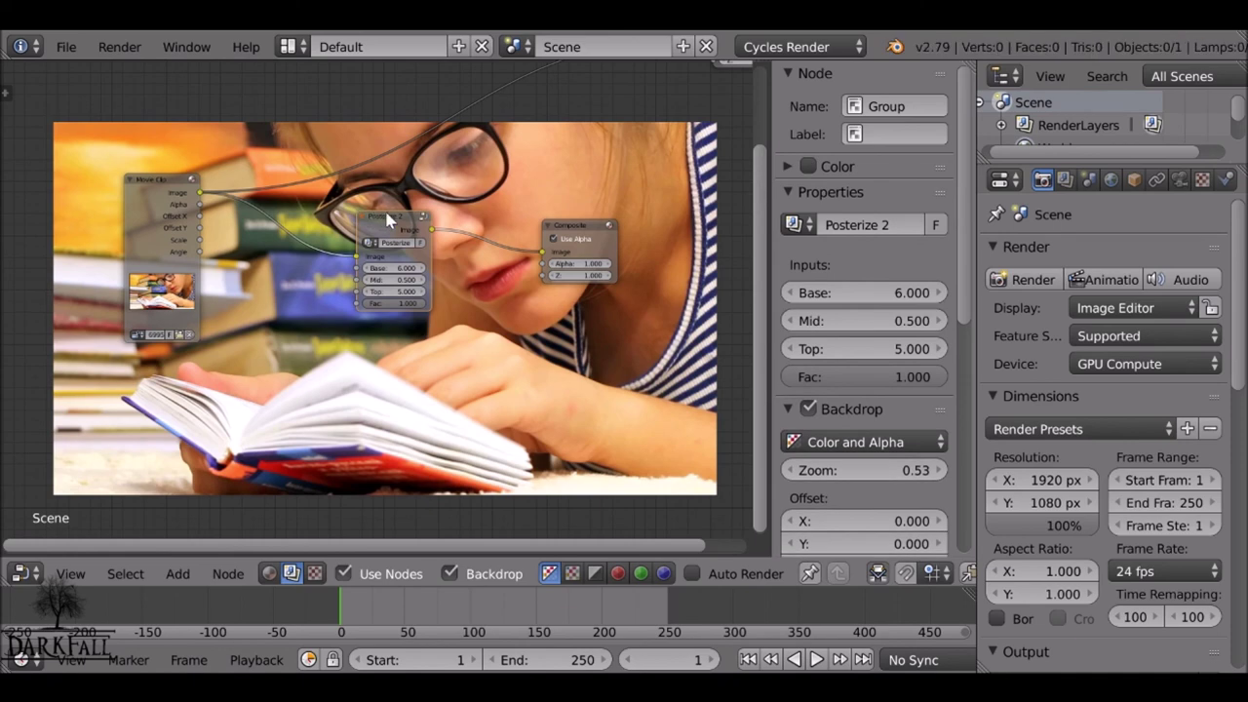
Step: Check the nodes inside the Posterize 2 group, and set the group's Base to 5.300 and Mid to 0.700
key("Tab")
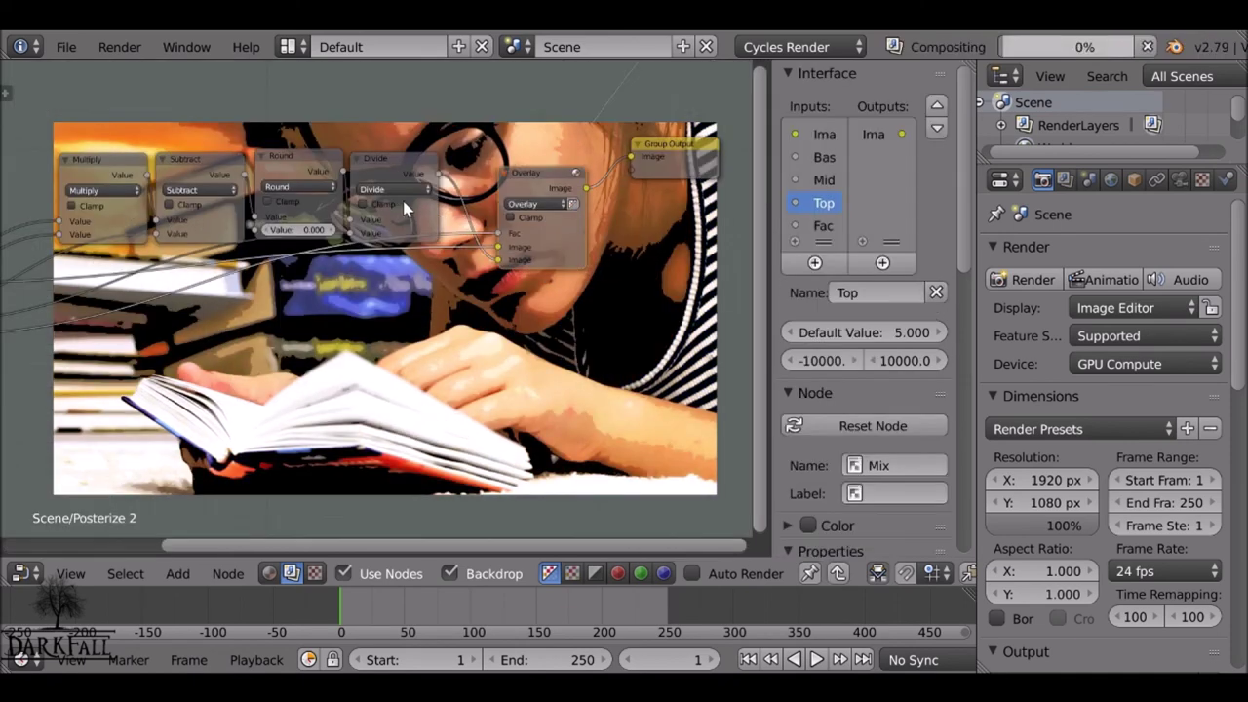
left_click_drag(551, 181, 547, 153)
key("Tab")
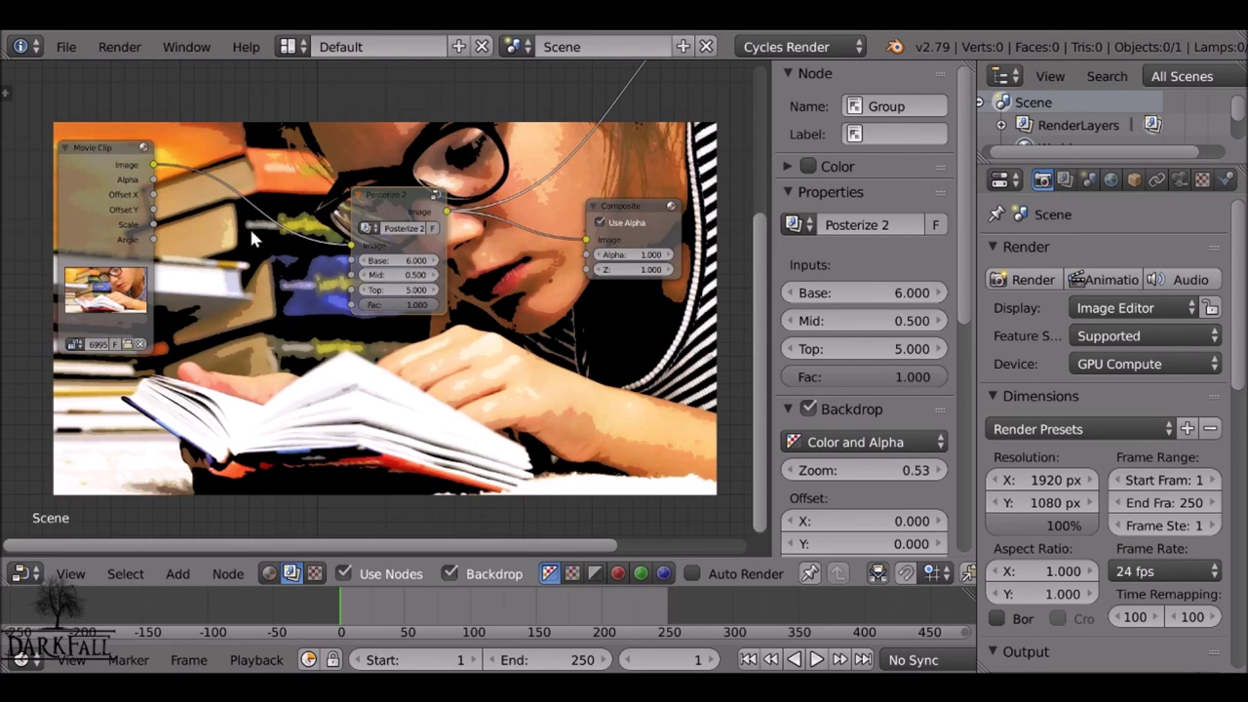
mouse_move(409, 261)
left_mouse_down()
mouse_move(382, 263)
mouse_move(444, 275)
mouse_move(410, 275)
left_mouse_up()
left_click_drag(406, 215, 375, 175)
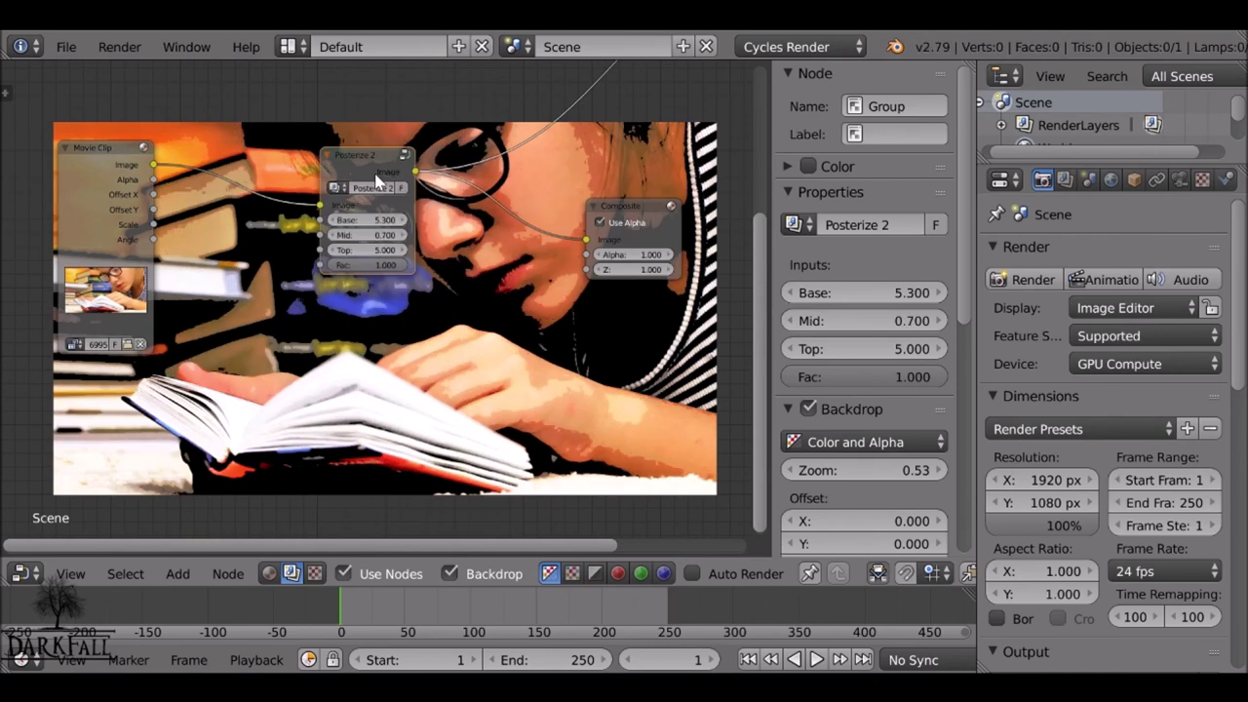